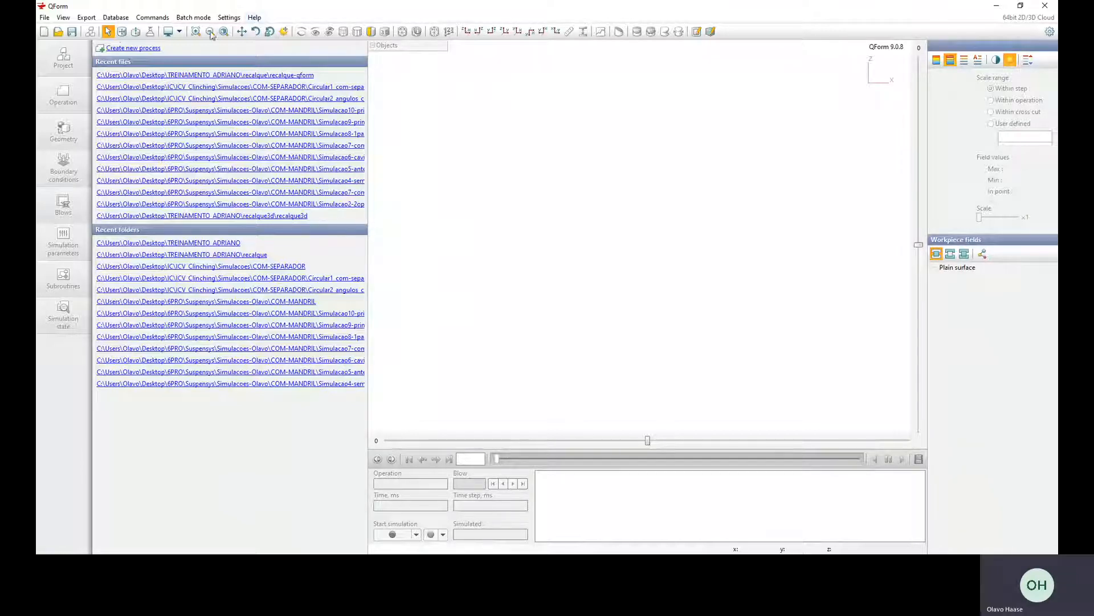
- Open the program's Help documentation
click(255, 18)
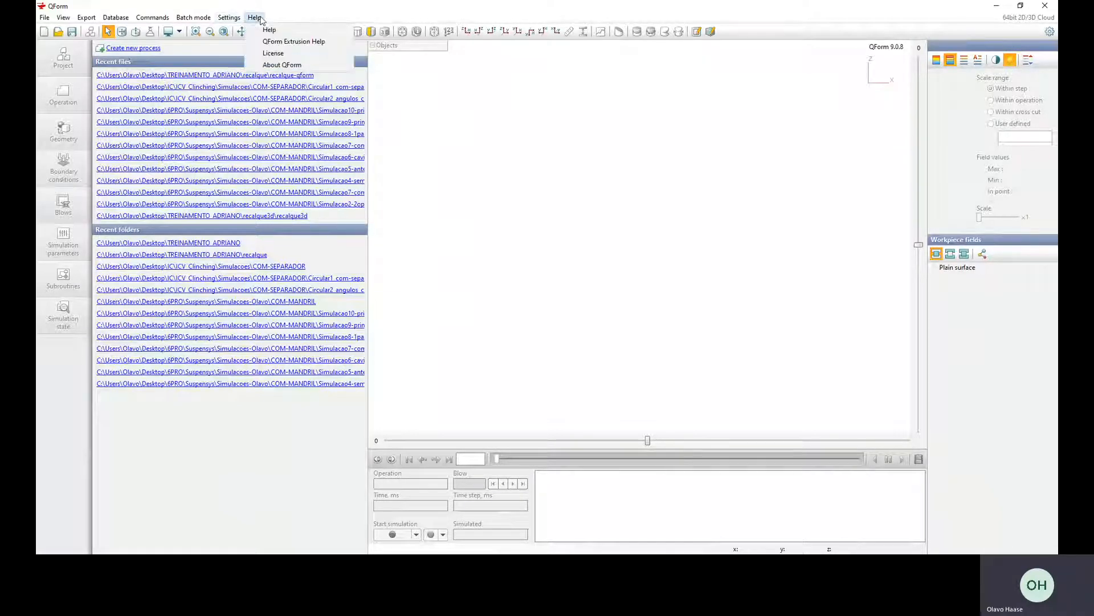
click(268, 29)
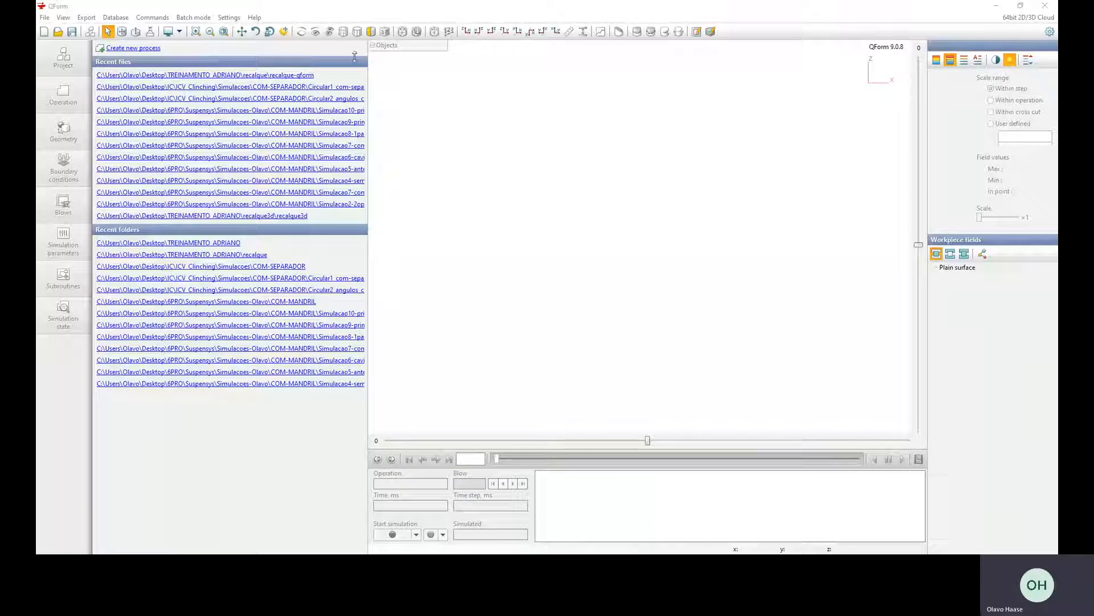
- Create a new process named Recalque-quente with operation OP1, set as a 2D axisymmetric problem, and proceed to its geometry
click(114, 49)
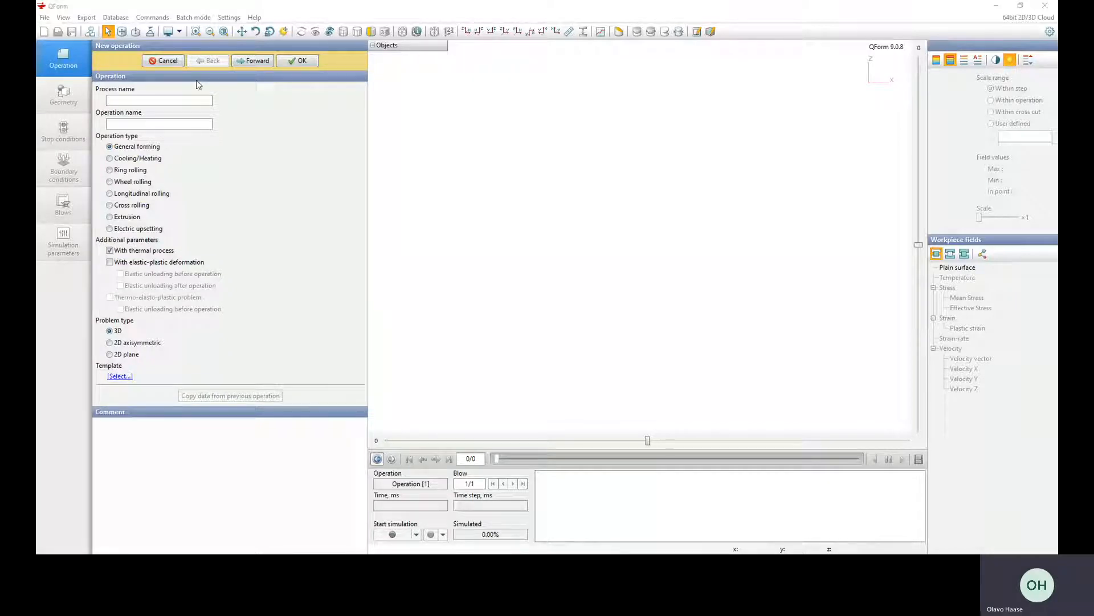
text(Re)
text(cal)
text(ca)
key(BackSpace)
key(BackSpace)
text(qule)
text(quente)
click(154, 120)
text(OP1)
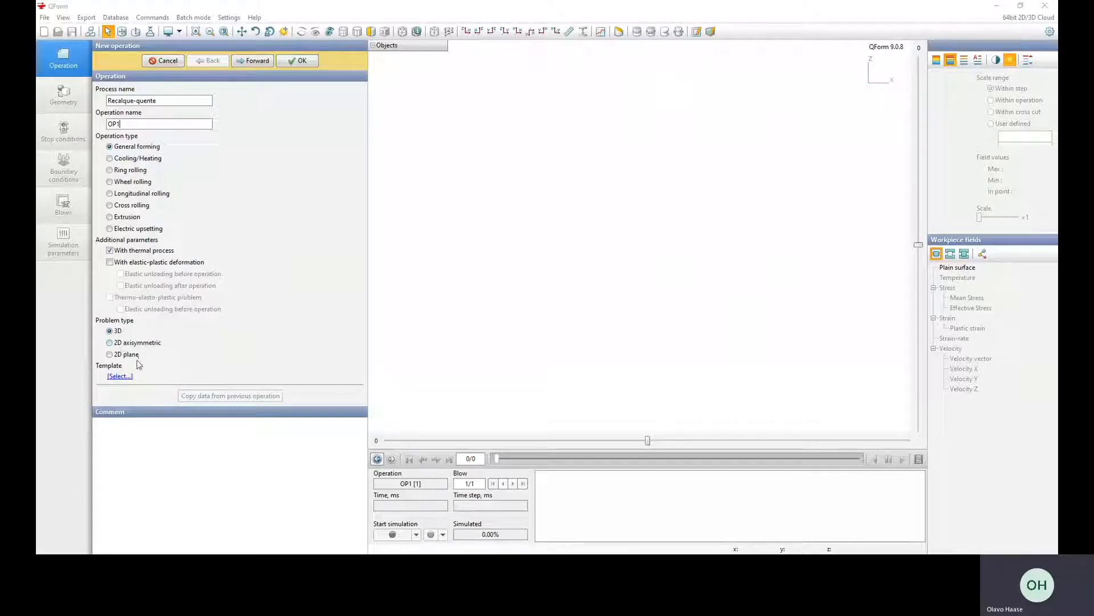
click(111, 344)
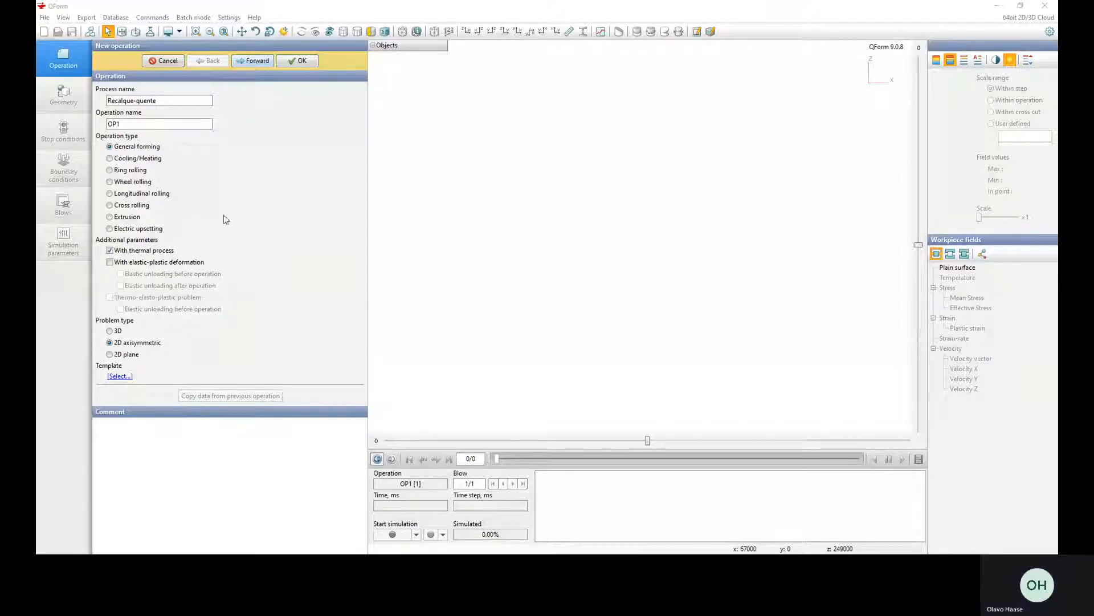
click(255, 61)
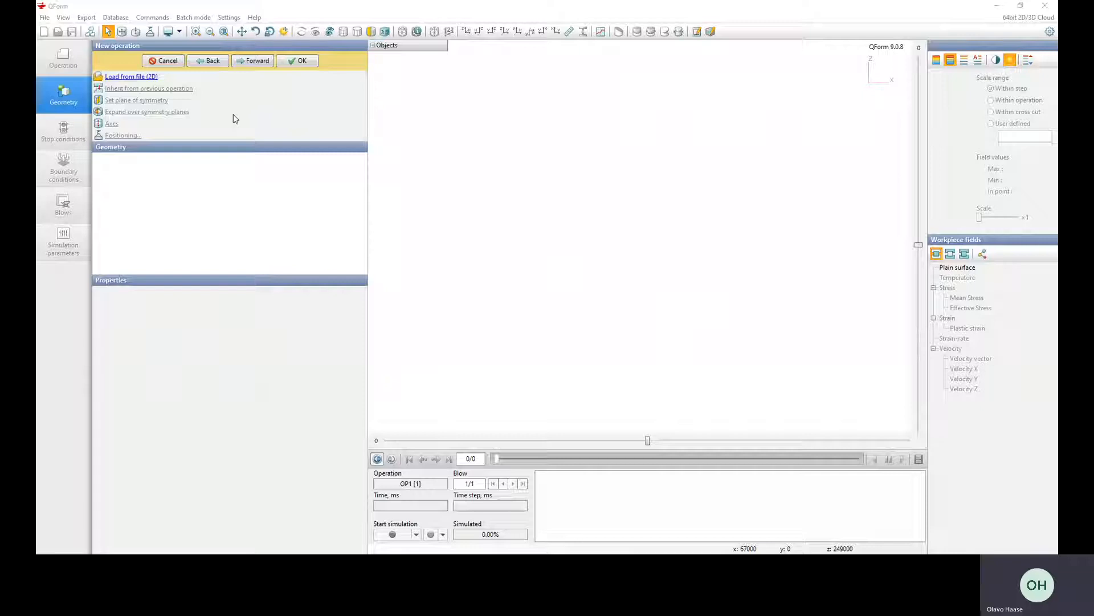
- Load the 2D geometry from the recalque drawing file in the training folder on the desktop
click(149, 79)
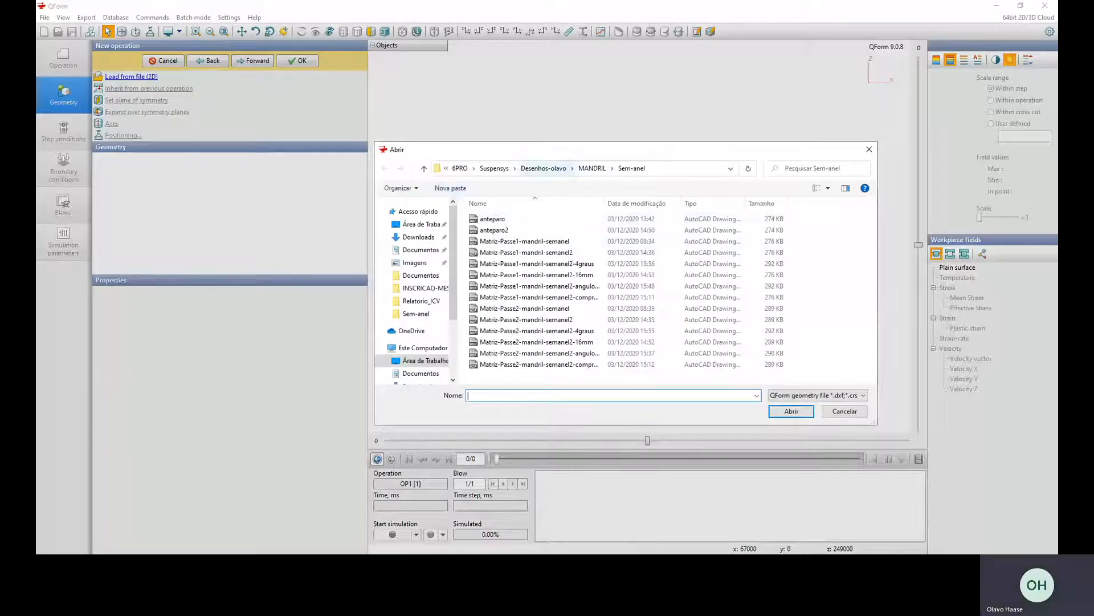
click(460, 168)
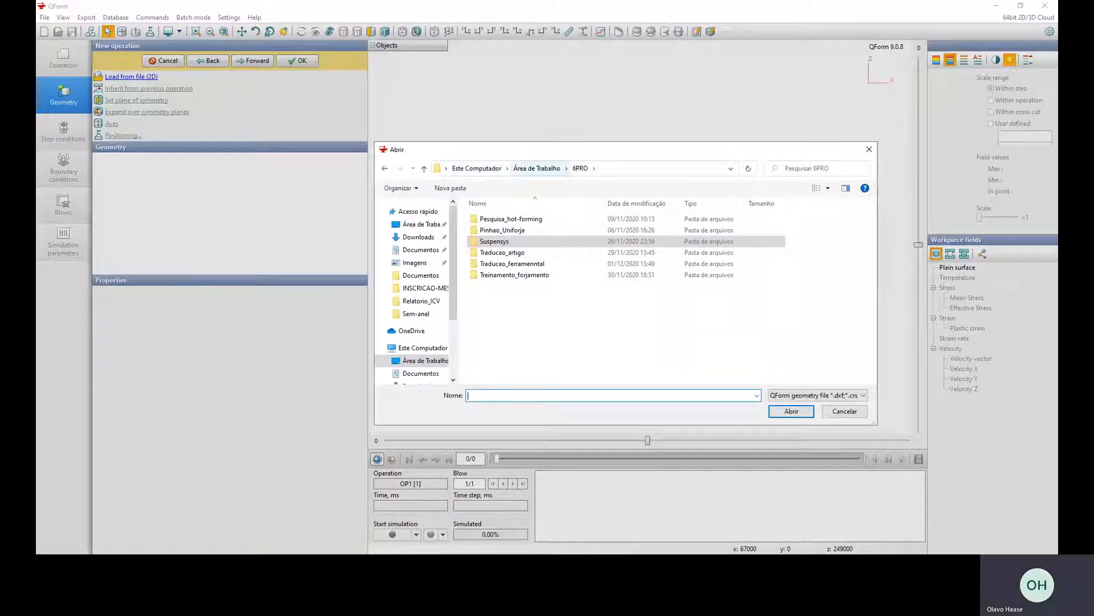
click(537, 168)
scroll(534, 286, down, 7)
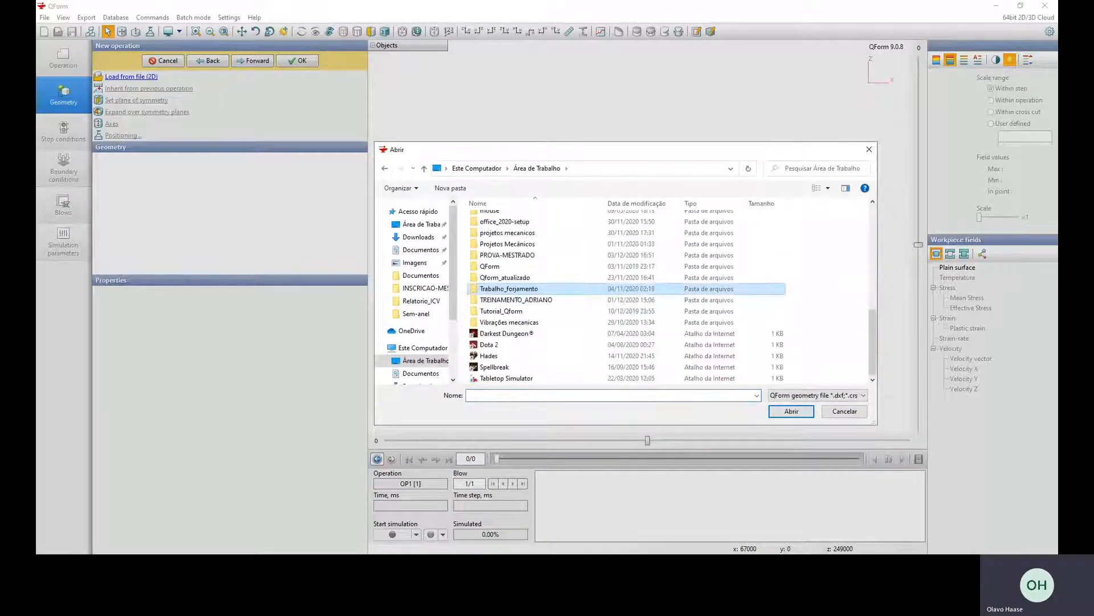
double_click(534, 297)
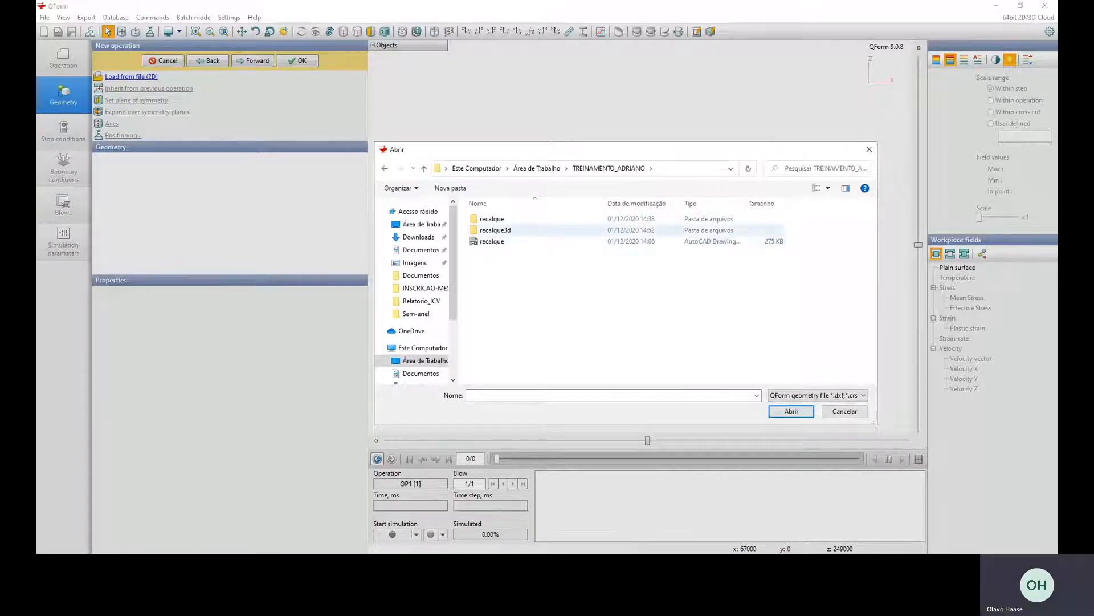
double_click(492, 219)
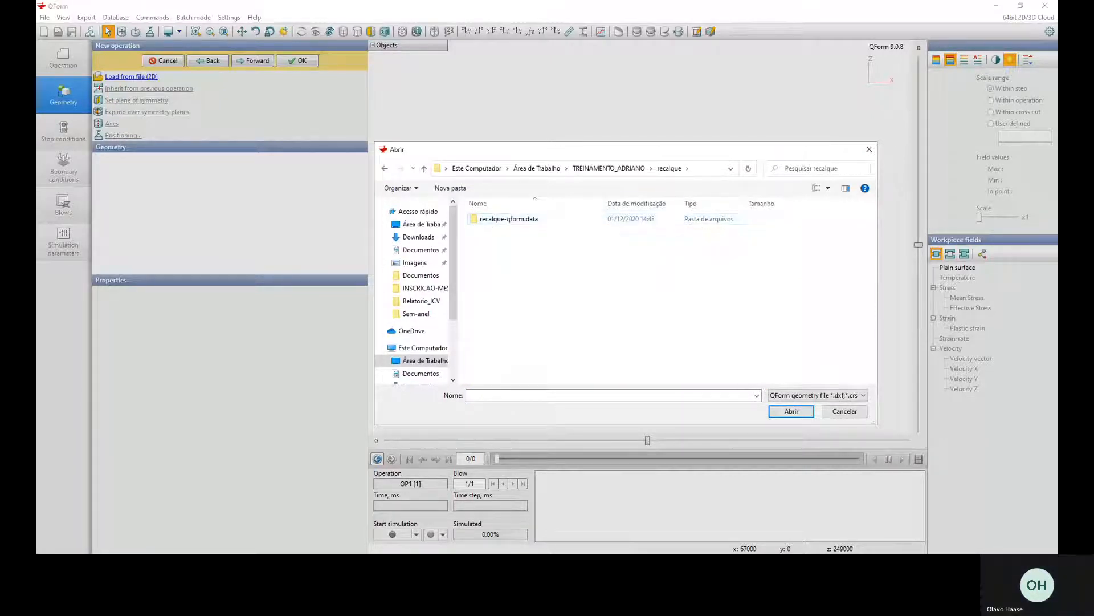
click(608, 168)
double_click(507, 244)
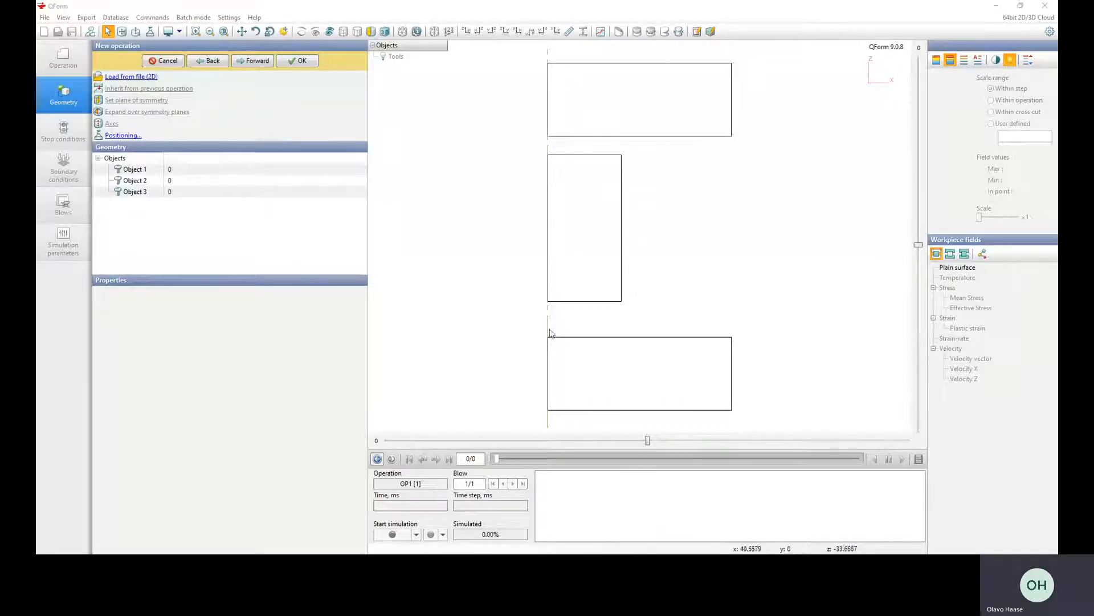
- Convert Object 1, the middle rectangle, to Workpiece 1
click(135, 170)
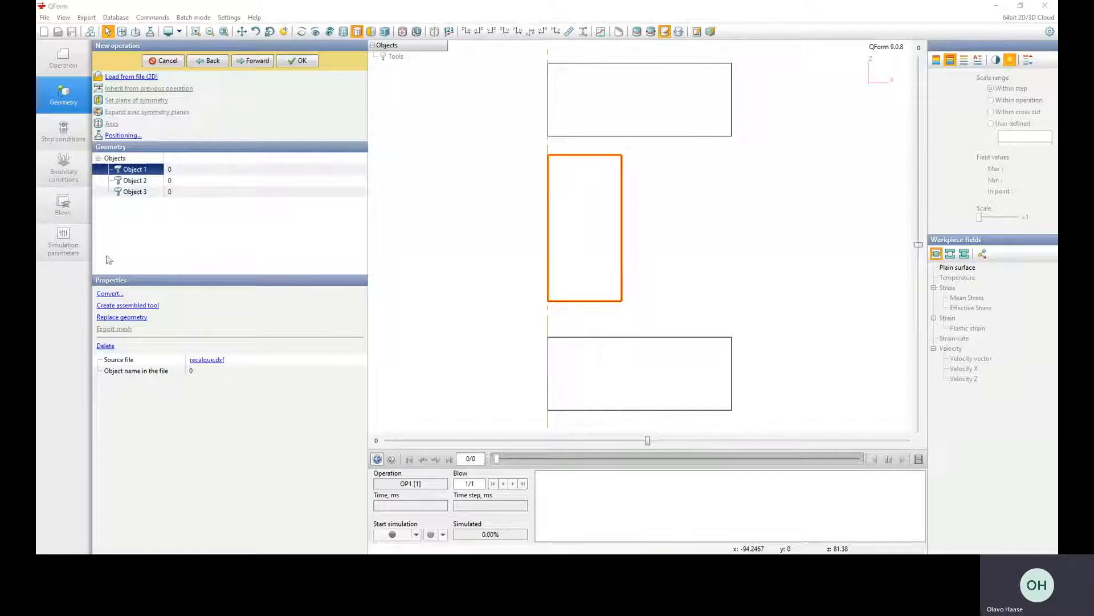
click(110, 294)
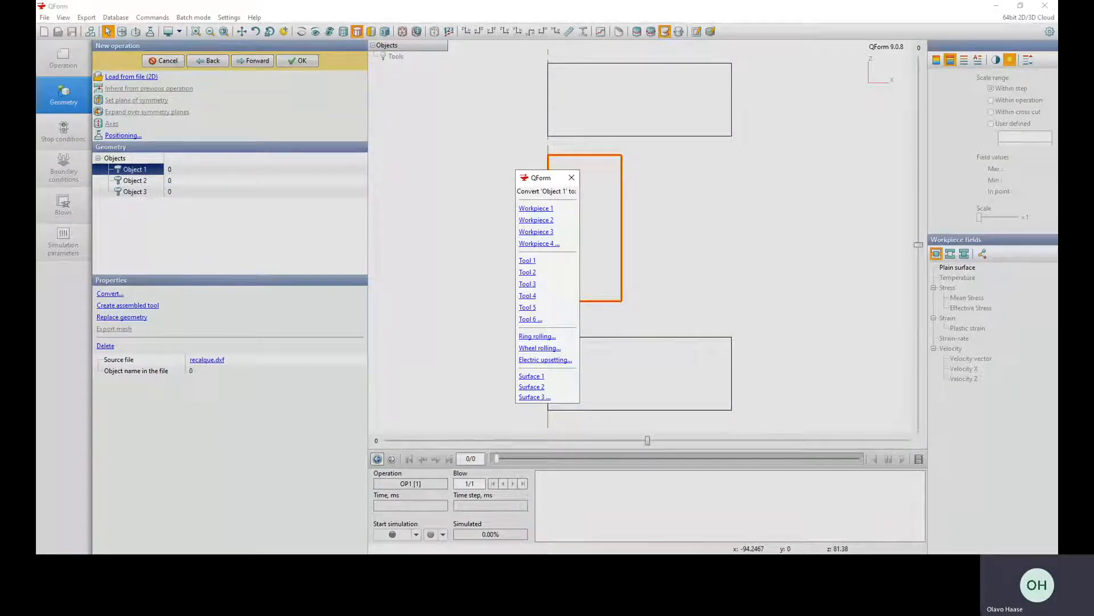
click(541, 208)
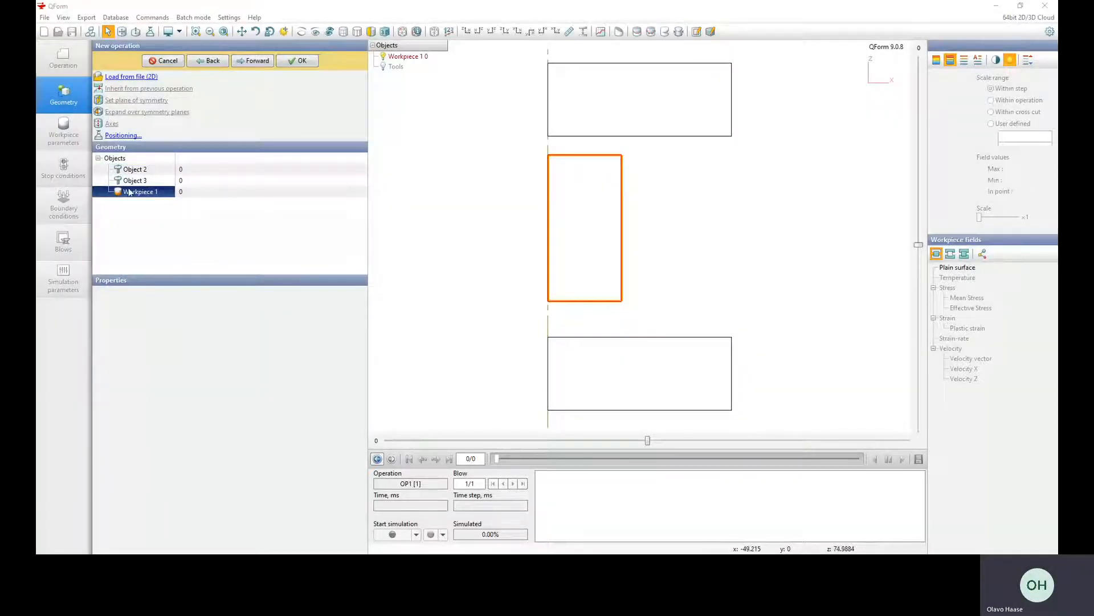
- Convert Object 2, the upper rectangle, to Tool 1 and Object 3, the lower rectangle, to Tool 2
click(137, 170)
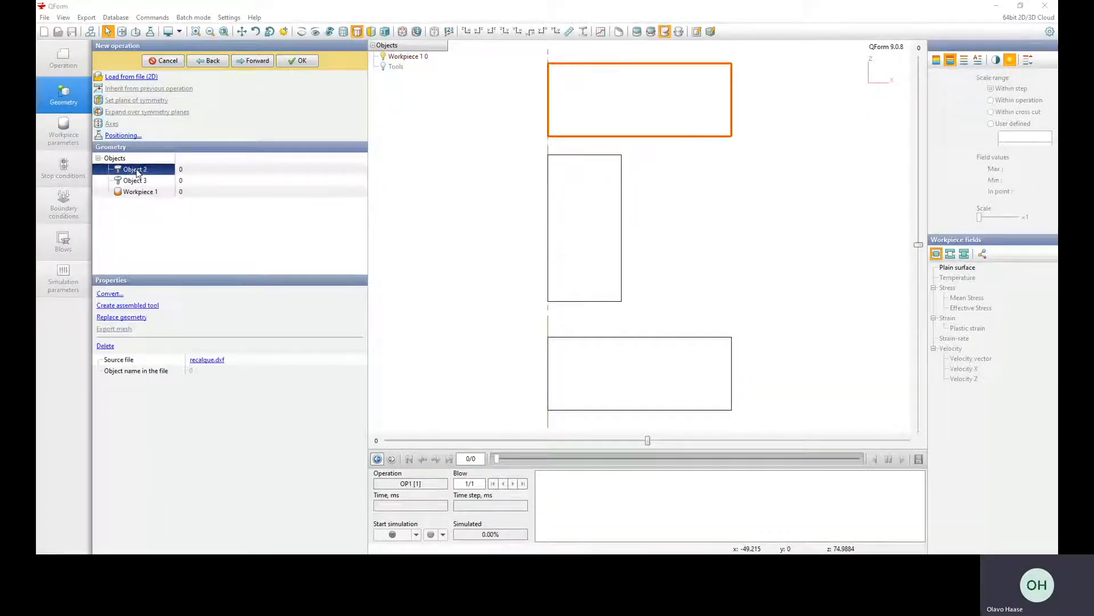
click(110, 294)
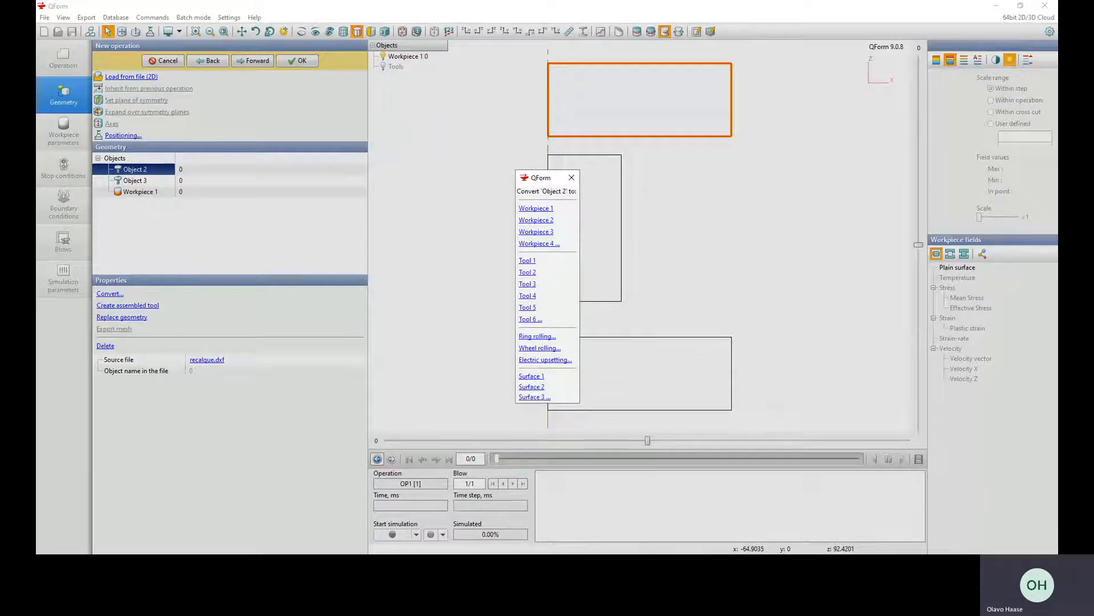
click(527, 260)
click(137, 170)
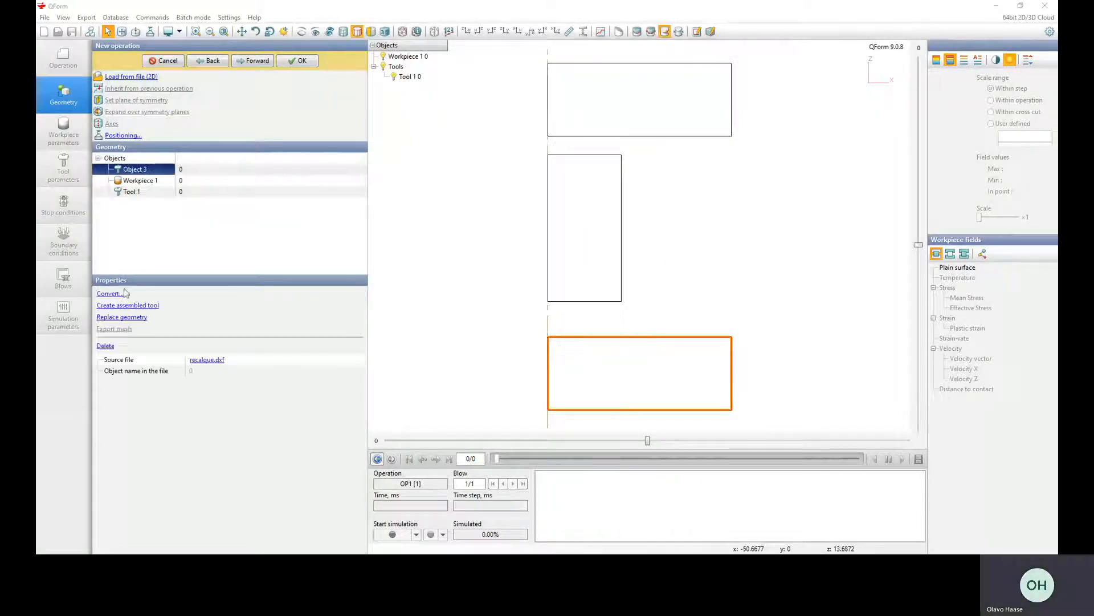
click(110, 294)
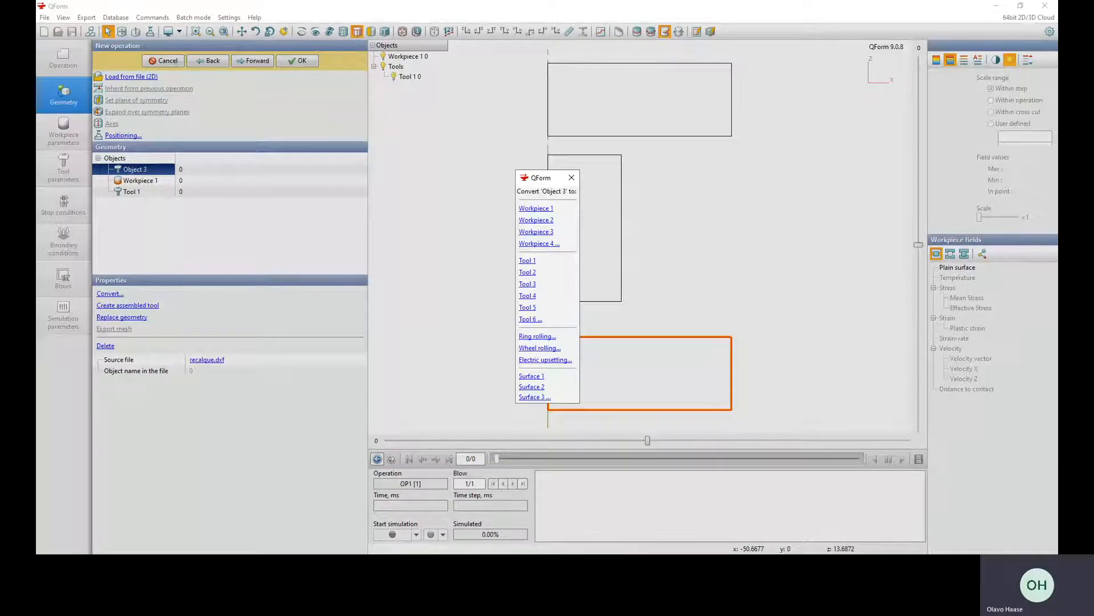
click(527, 272)
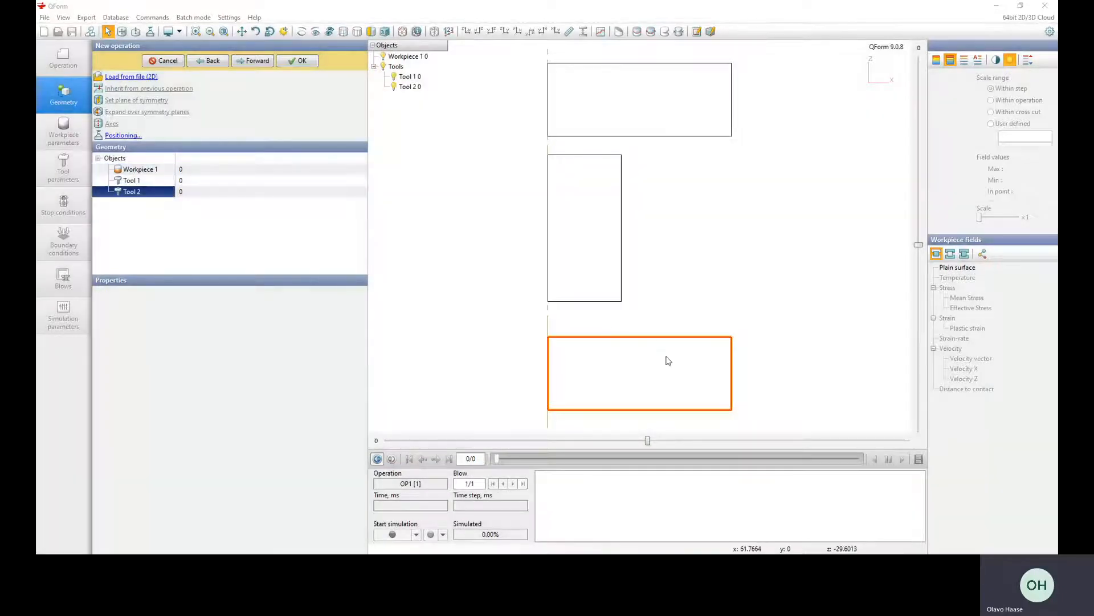
- Open the Positioning settings for Tool 2, keeping the dialog clear of the geometry
click(140, 170)
click(130, 193)
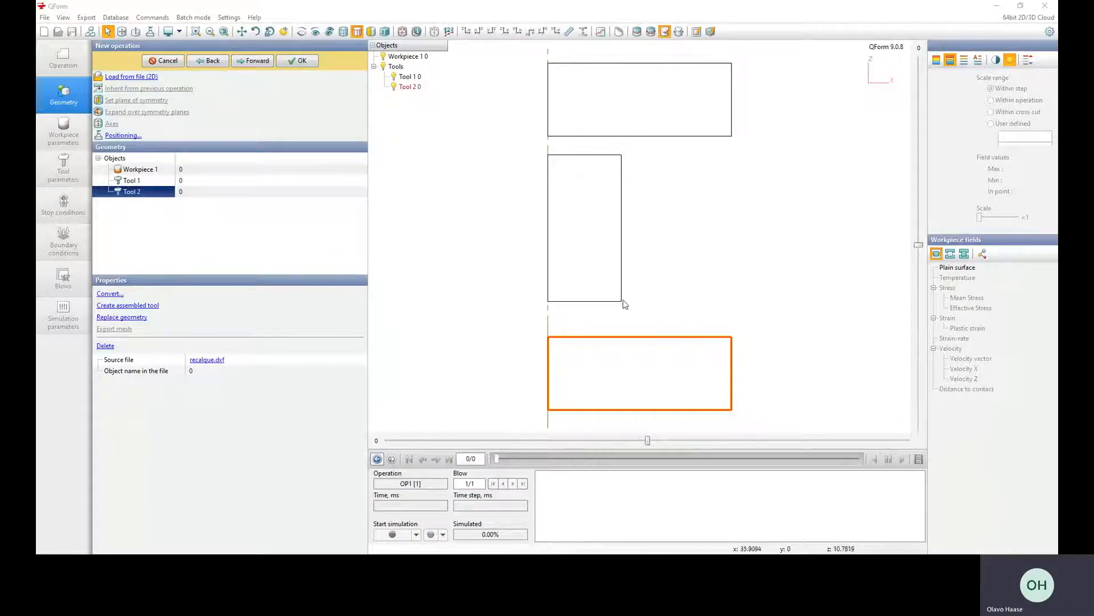
click(127, 137)
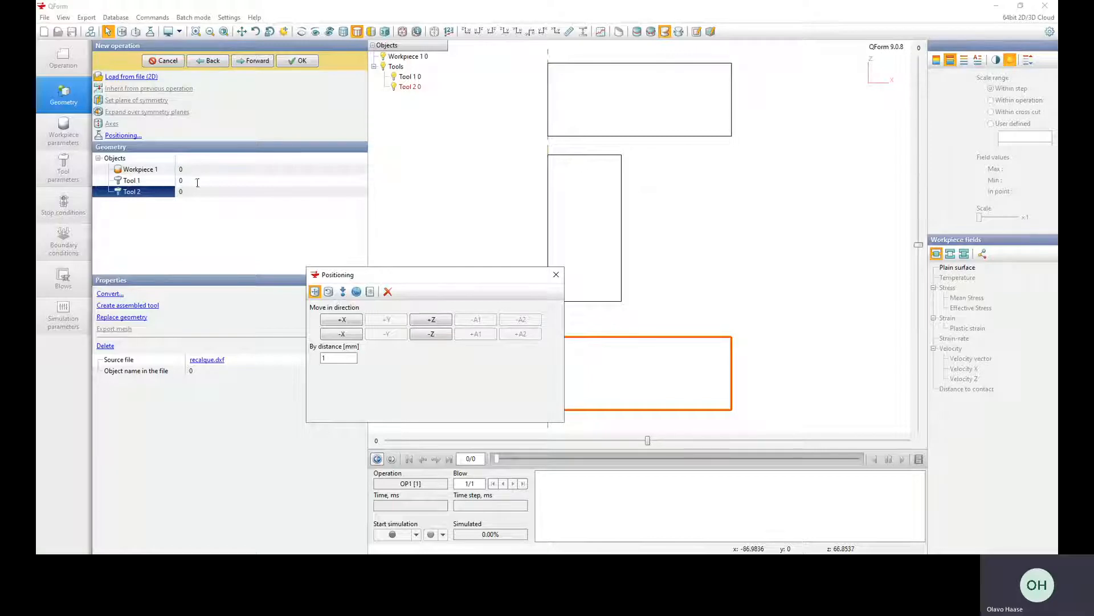
drag(447, 280, 401, 184)
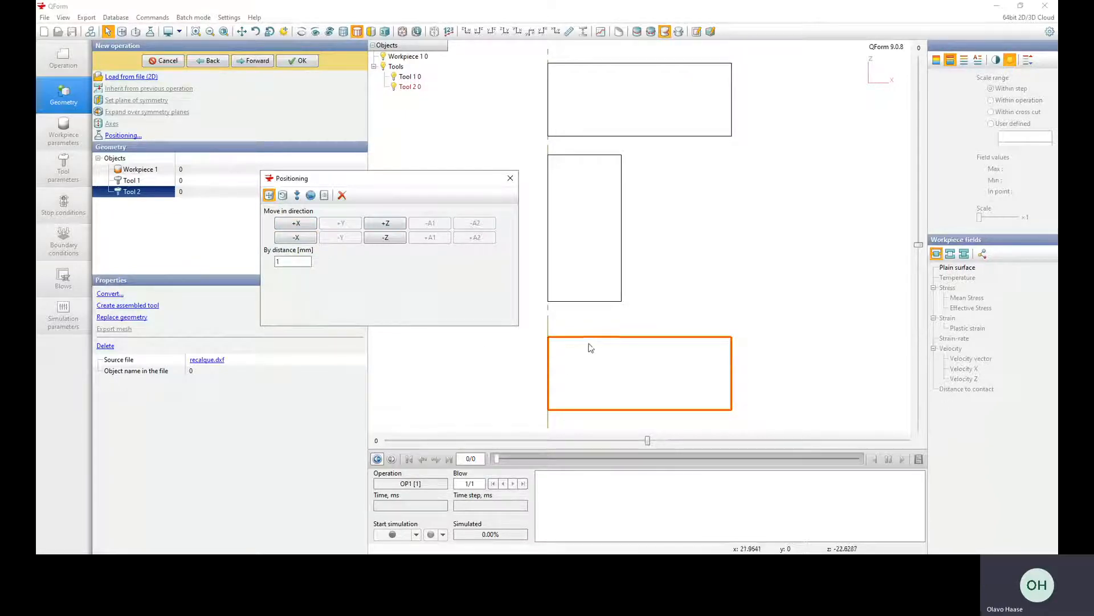
- Examine which shape in the model corresponds to the workpiece and to each of the two tools
click(141, 194)
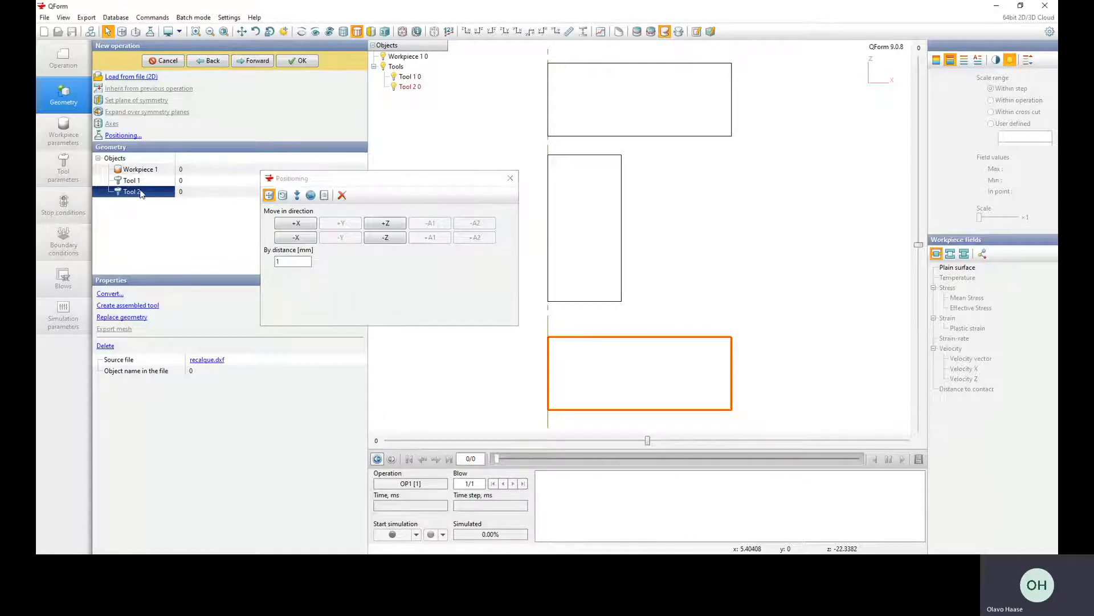
click(141, 181)
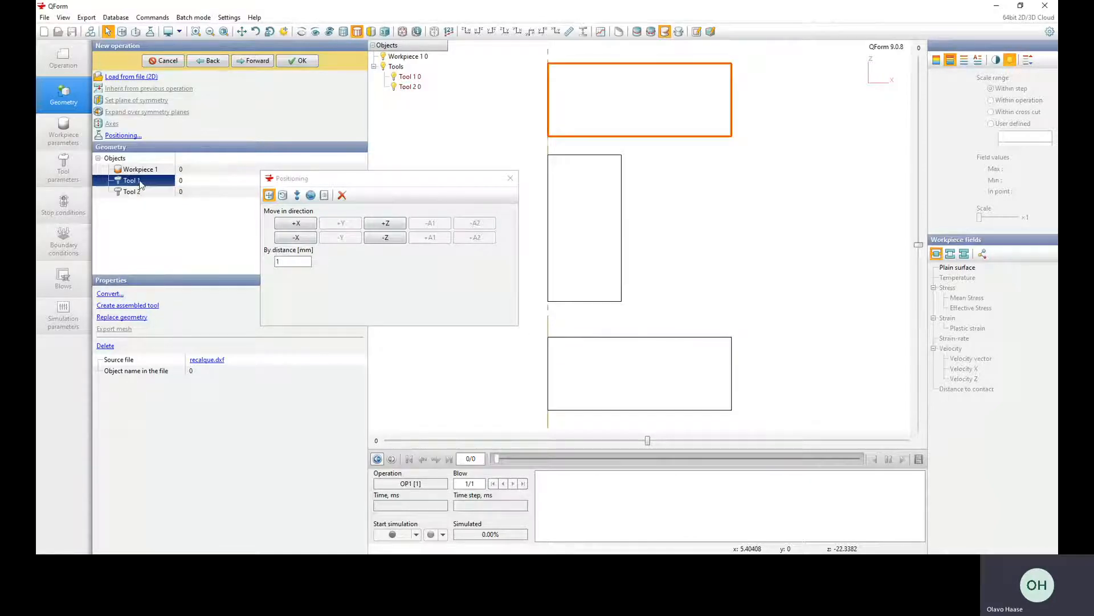
click(142, 170)
click(142, 192)
click(140, 181)
click(142, 170)
click(142, 193)
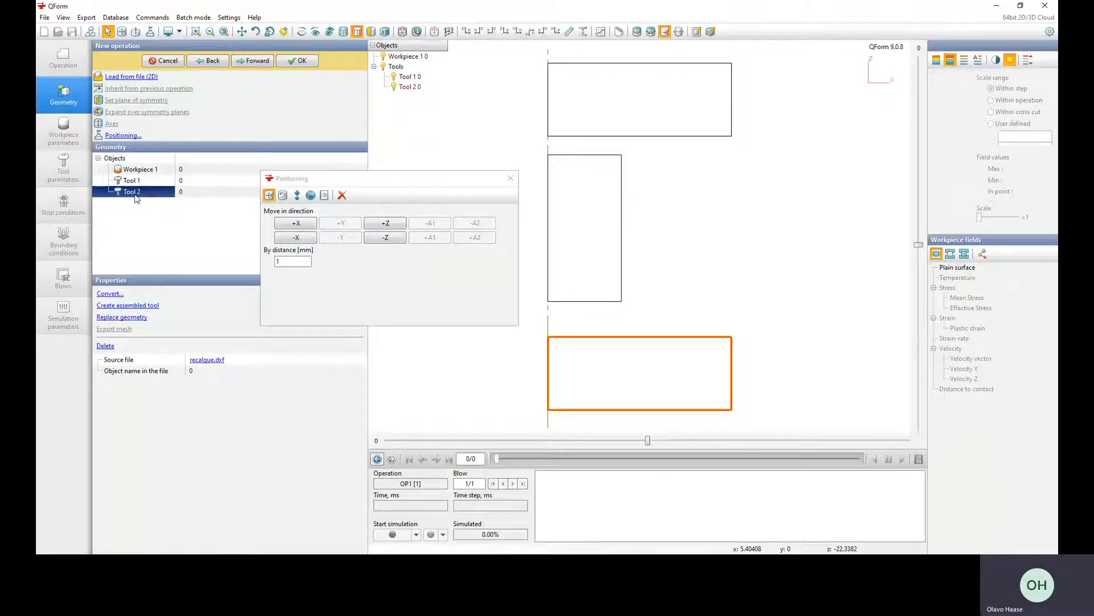
click(550, 251)
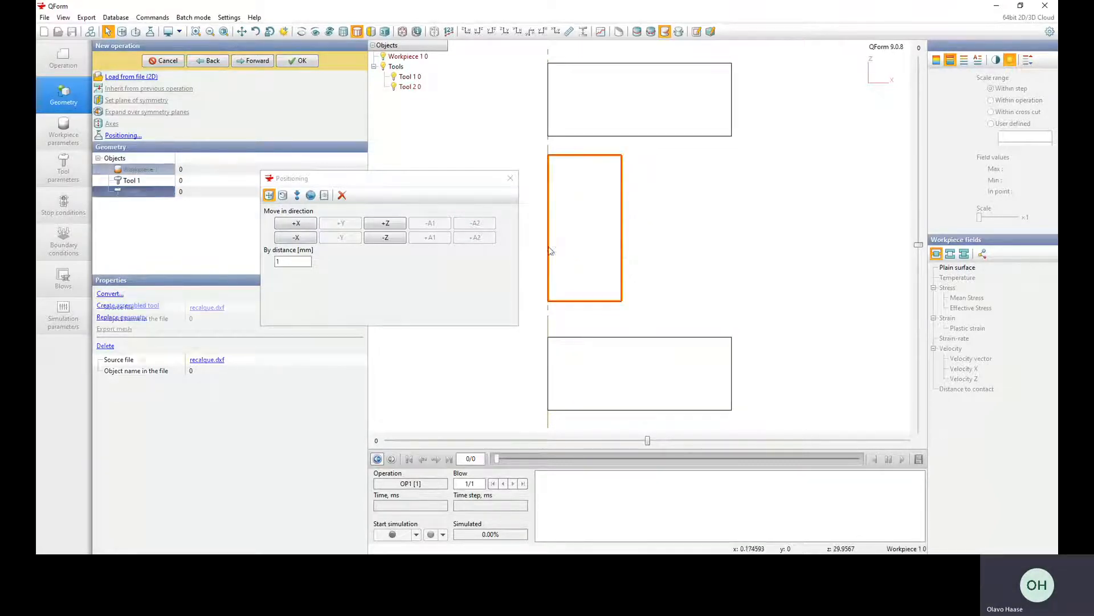
click(593, 337)
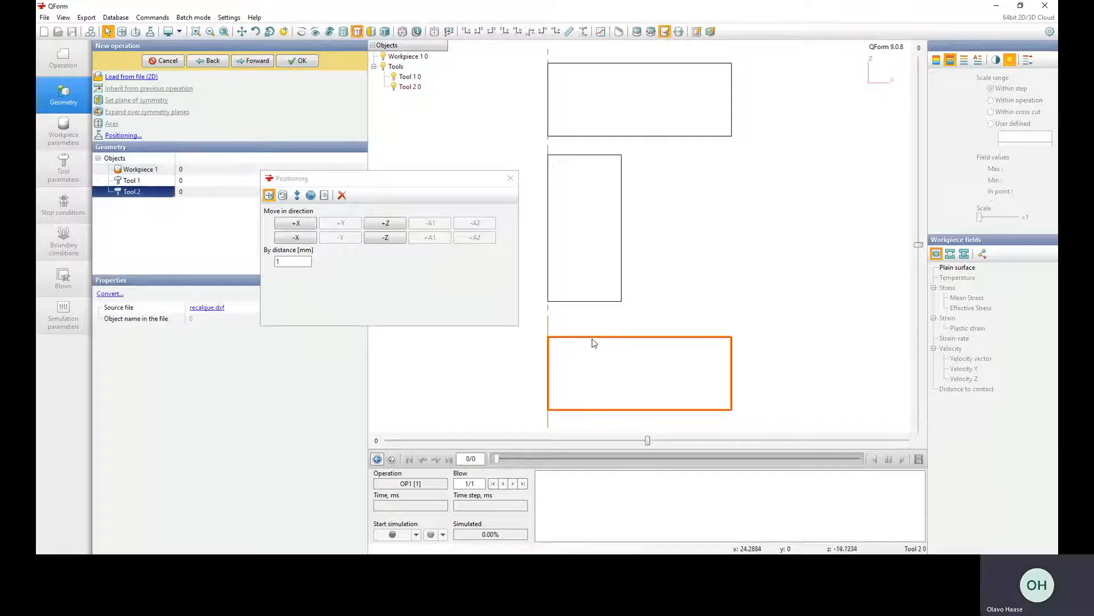
- Try shifting Tool 2 by 5 mm in the +X direction and back in the -X direction
click(245, 32)
drag(647, 203, 611, 203)
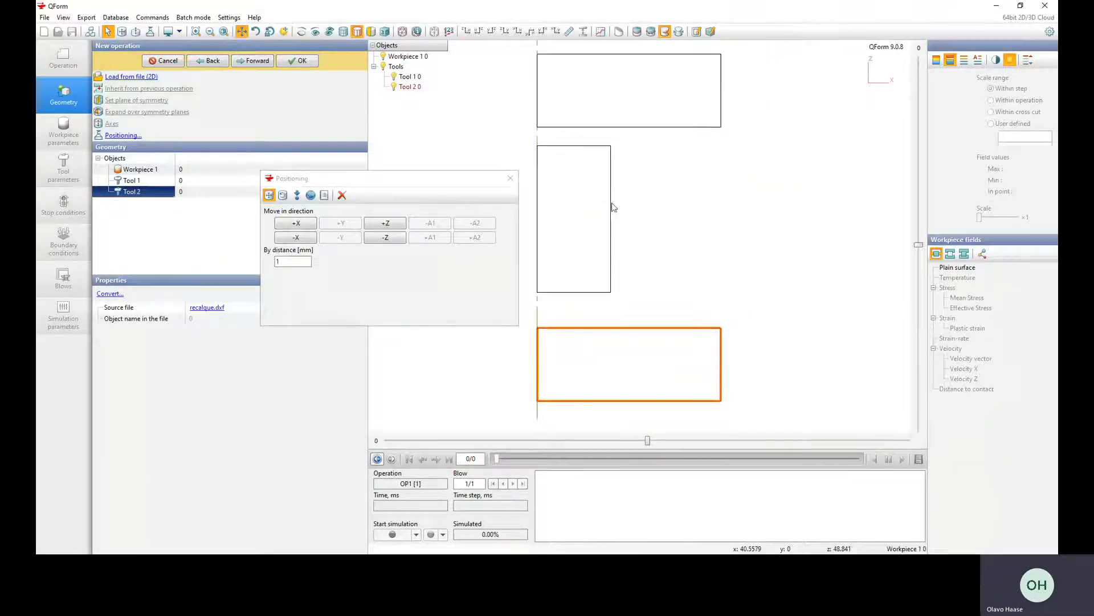
click(257, 33)
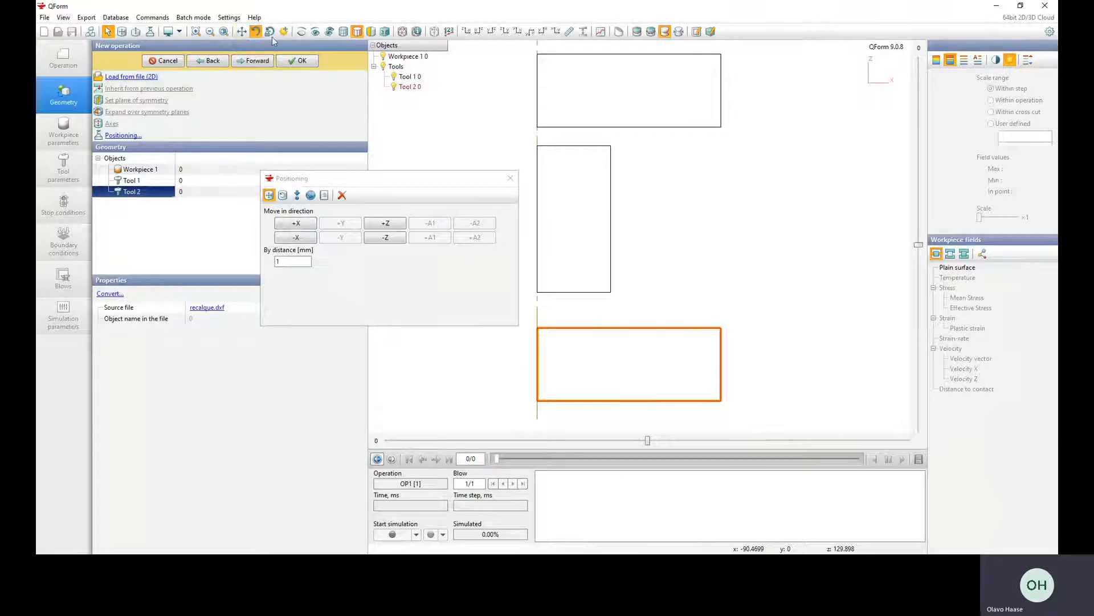
click(243, 32)
drag(655, 239, 672, 223)
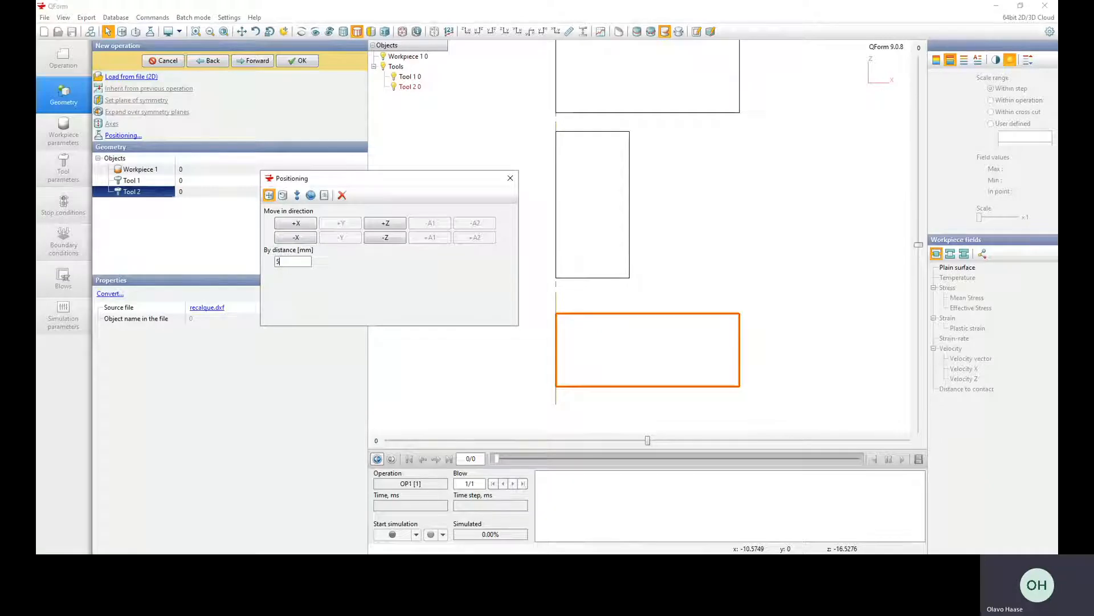
click(295, 223)
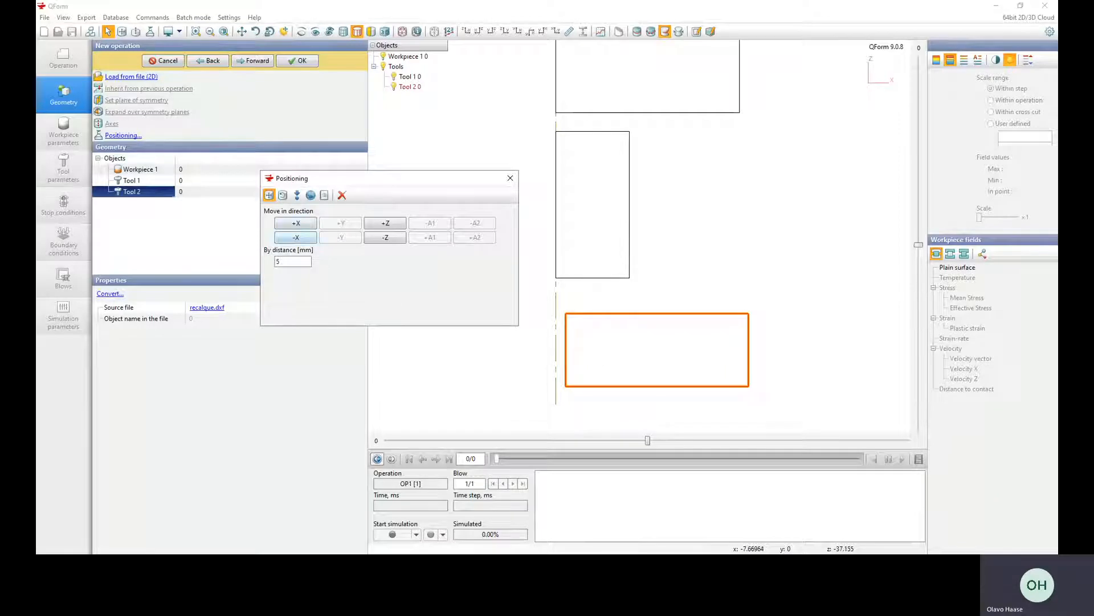
click(296, 237)
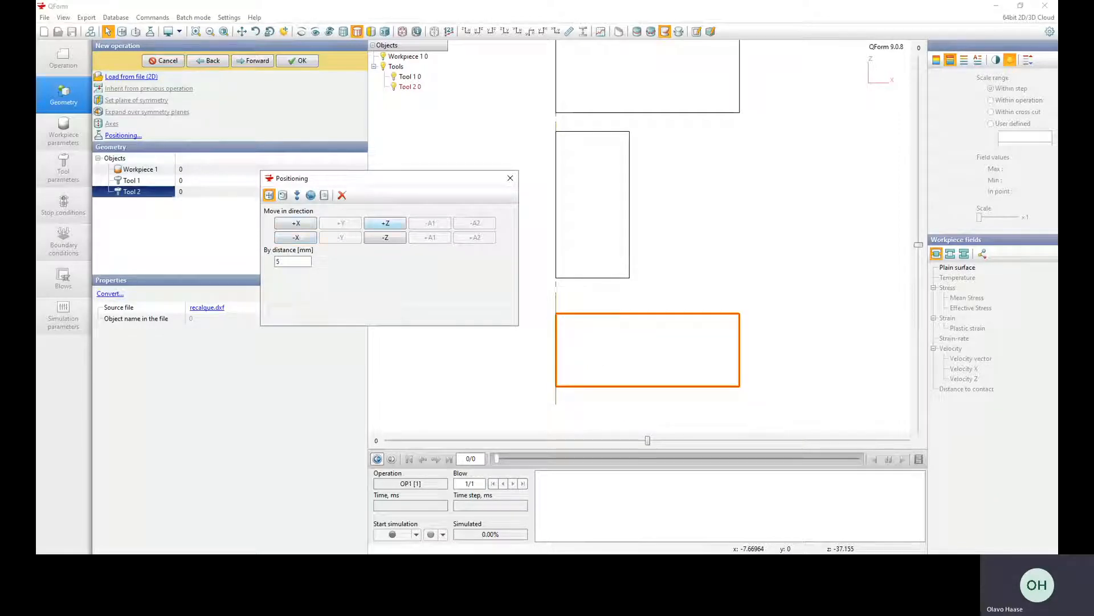
- Move Tool 2 up and down along Z in 5 mm increments, ending 5 mm above its starting position
click(385, 223)
click(386, 223)
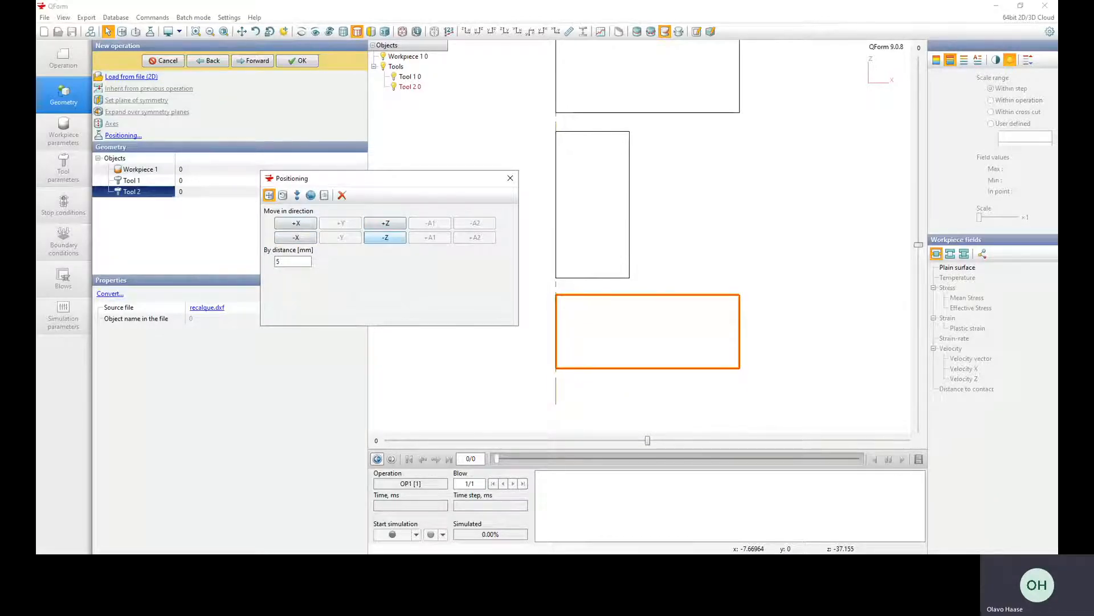
click(385, 237)
click(385, 237)
click(385, 222)
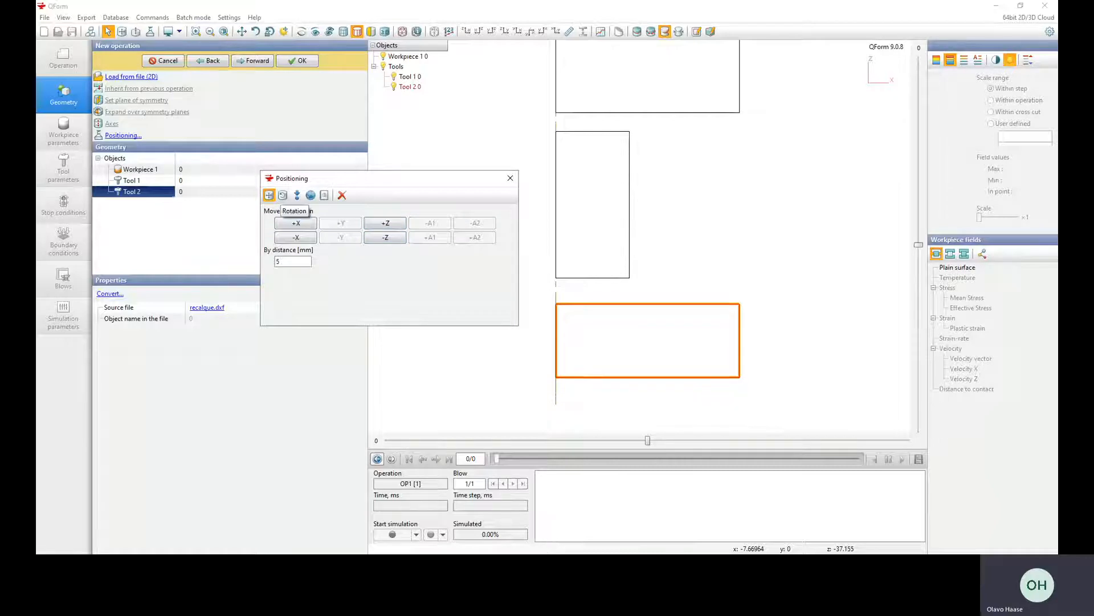
- Try rotating Tool 2 around the Y axis in 90-degree increments through a full turn
click(283, 195)
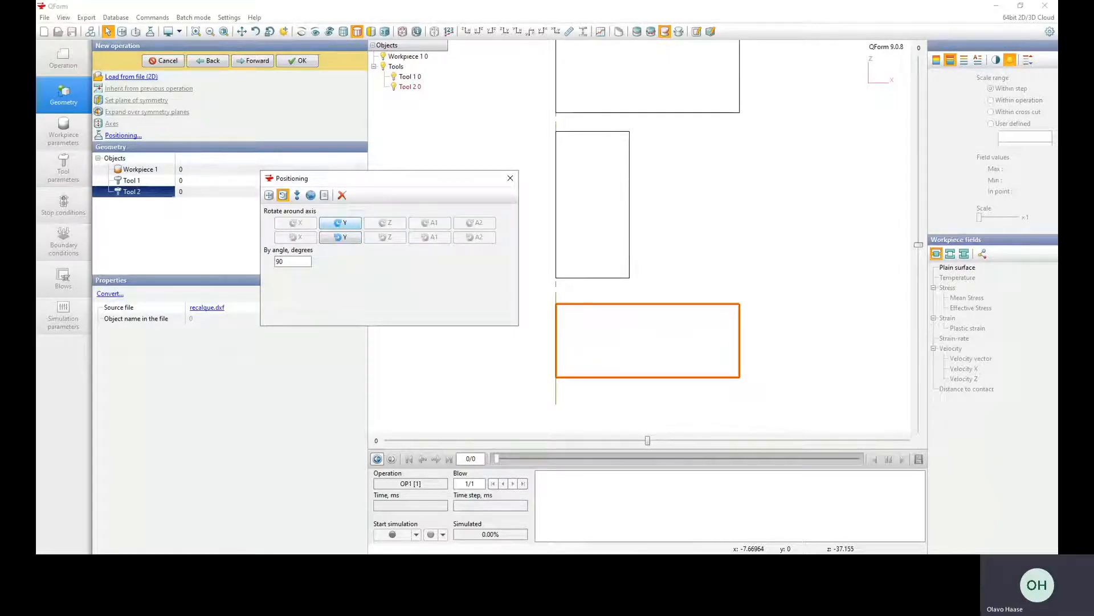
click(341, 223)
click(340, 223)
click(340, 223)
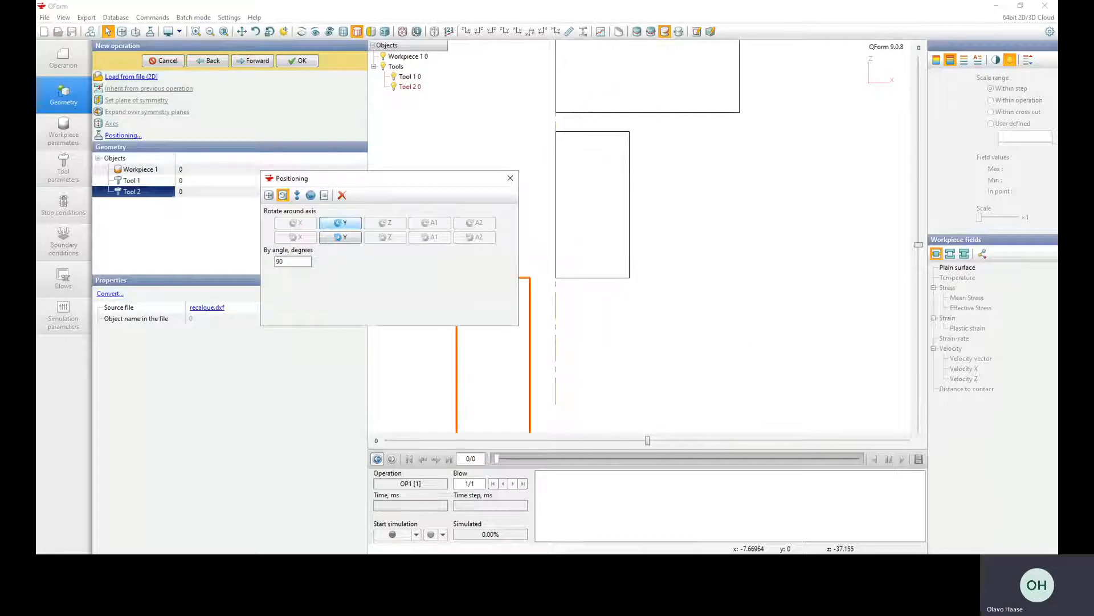
click(340, 223)
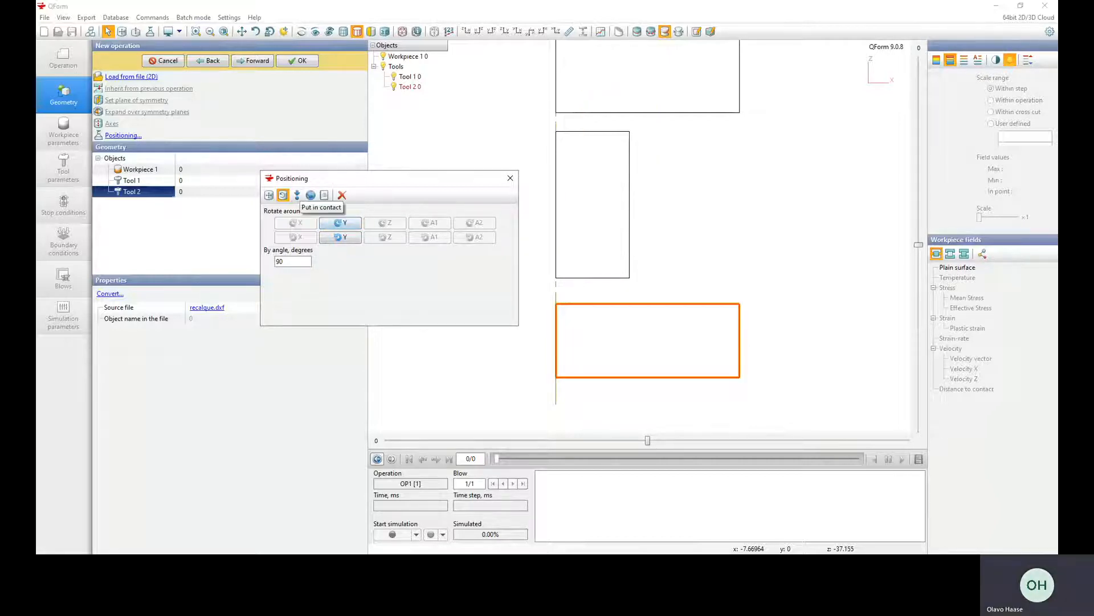
- Put Tool 2 in contact with Workpiece 1 by moving it along +Z, and close the positioning settings
click(297, 195)
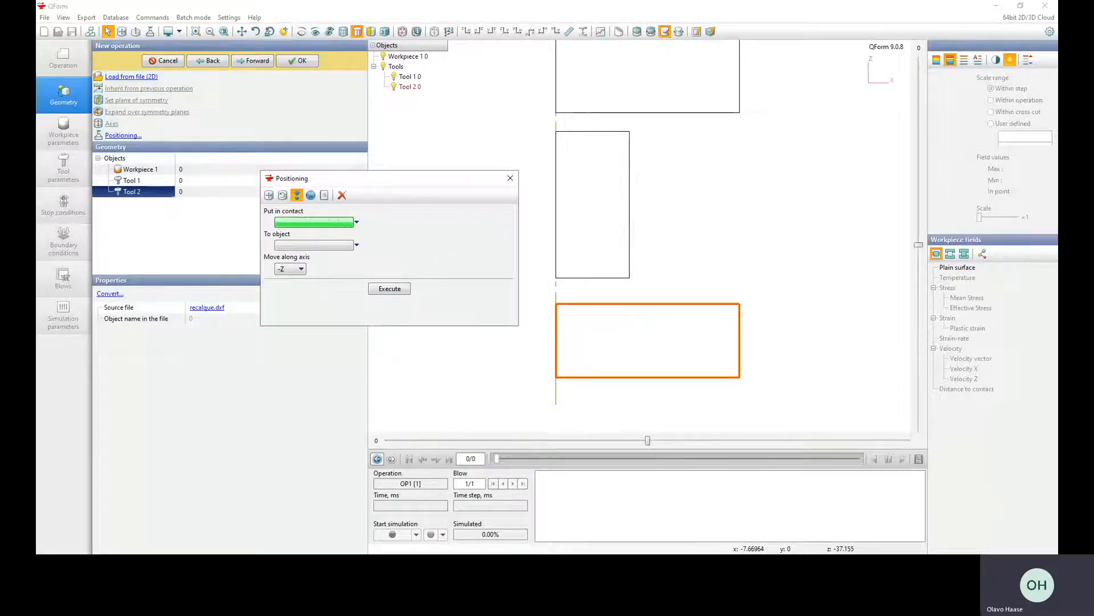
click(357, 222)
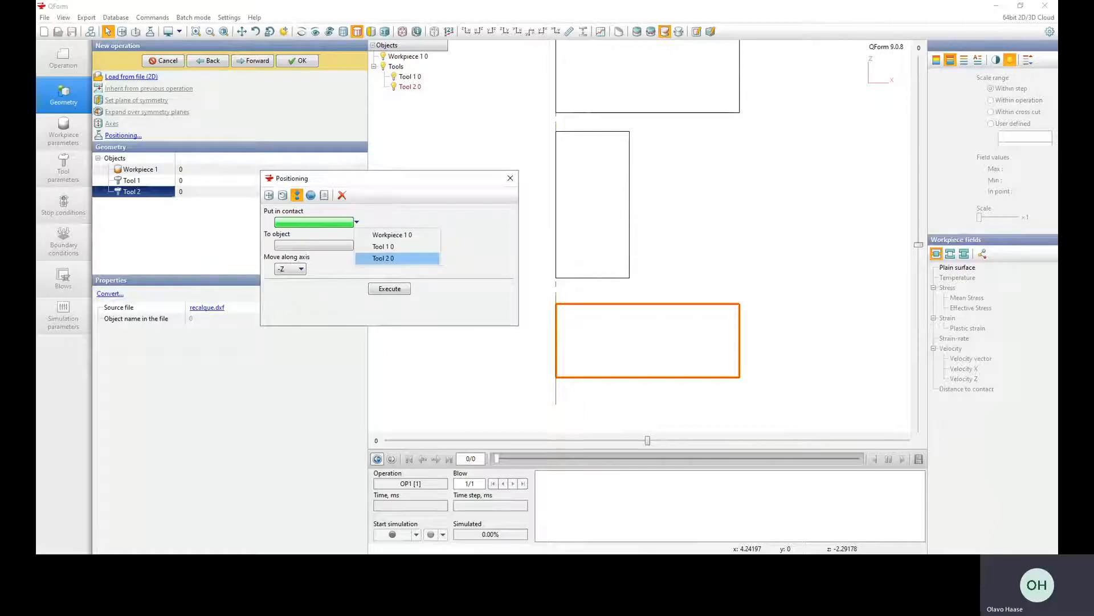
click(383, 258)
click(357, 246)
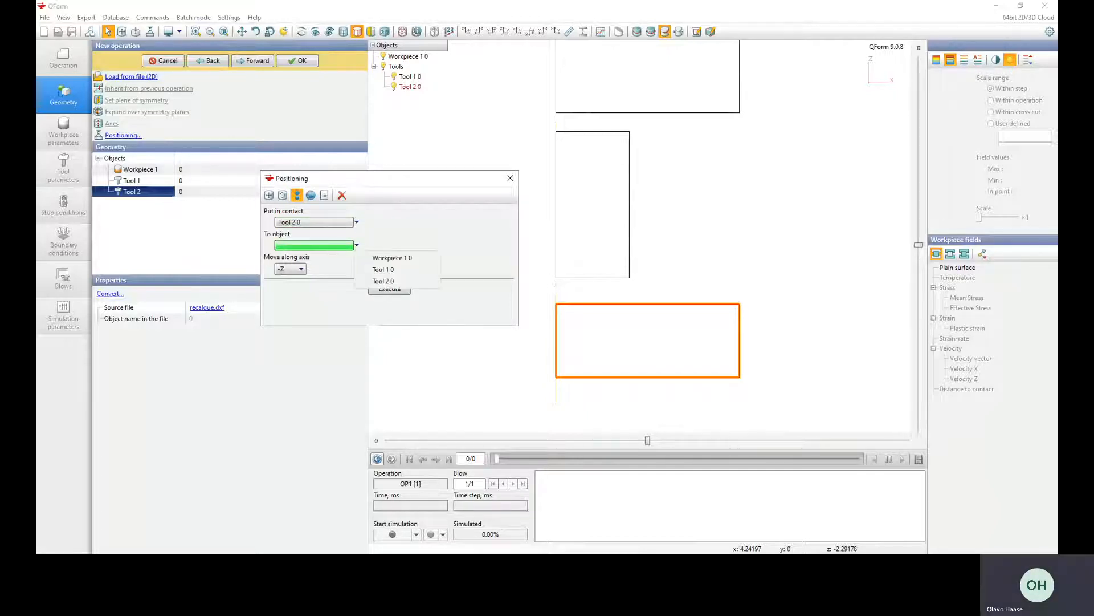
click(392, 258)
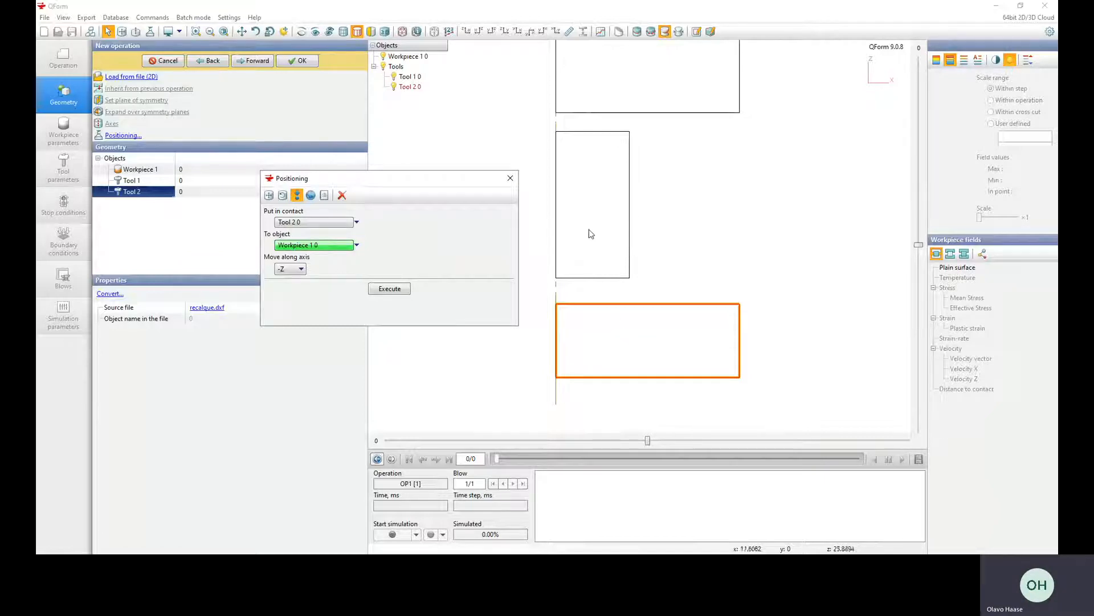
click(290, 269)
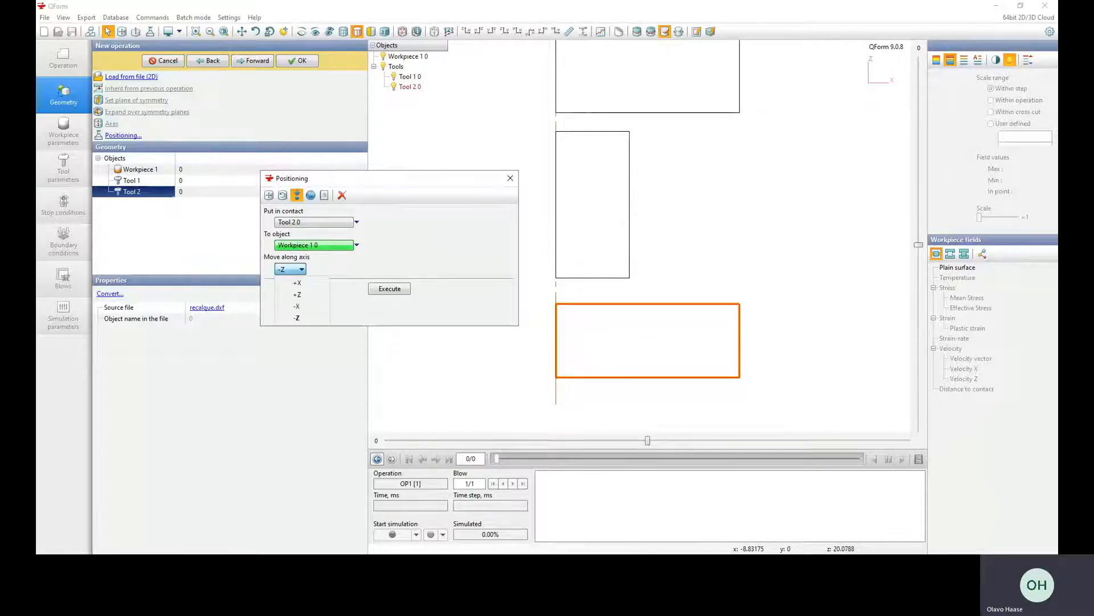
click(297, 294)
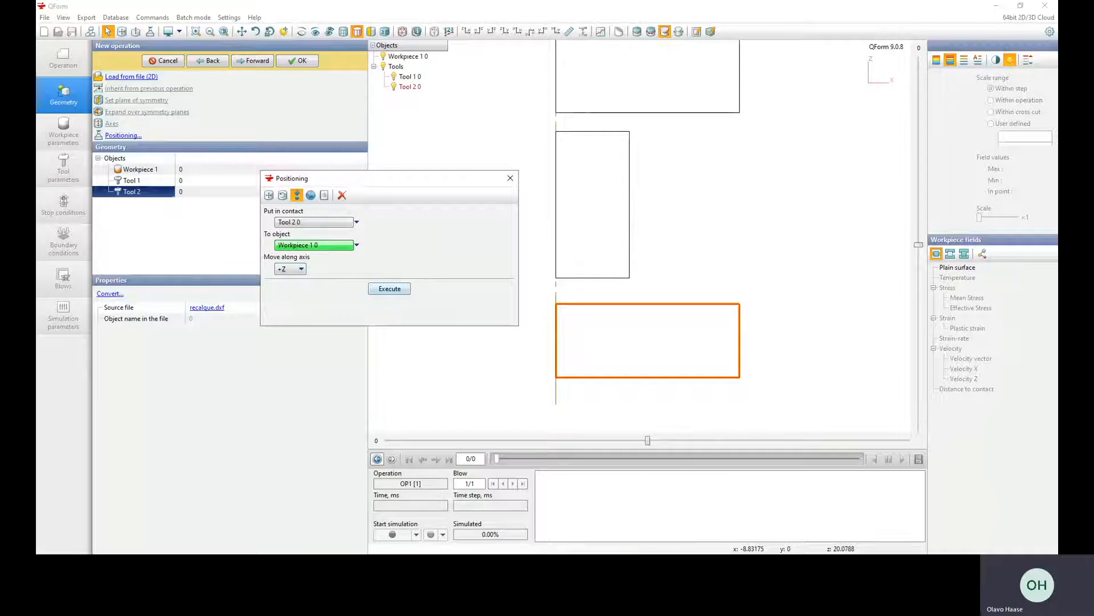
click(390, 289)
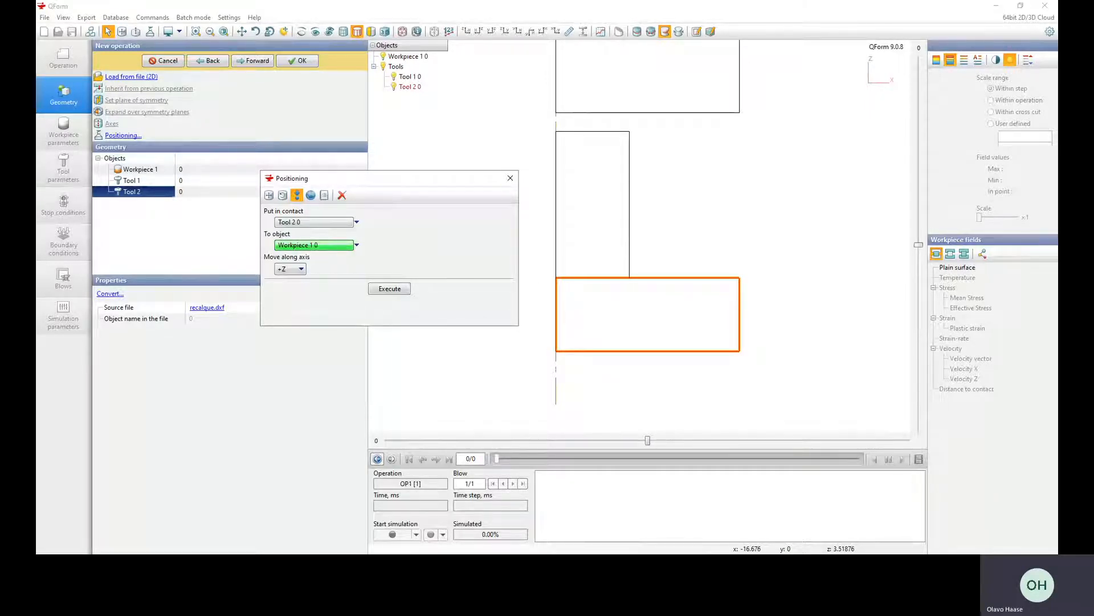
click(510, 177)
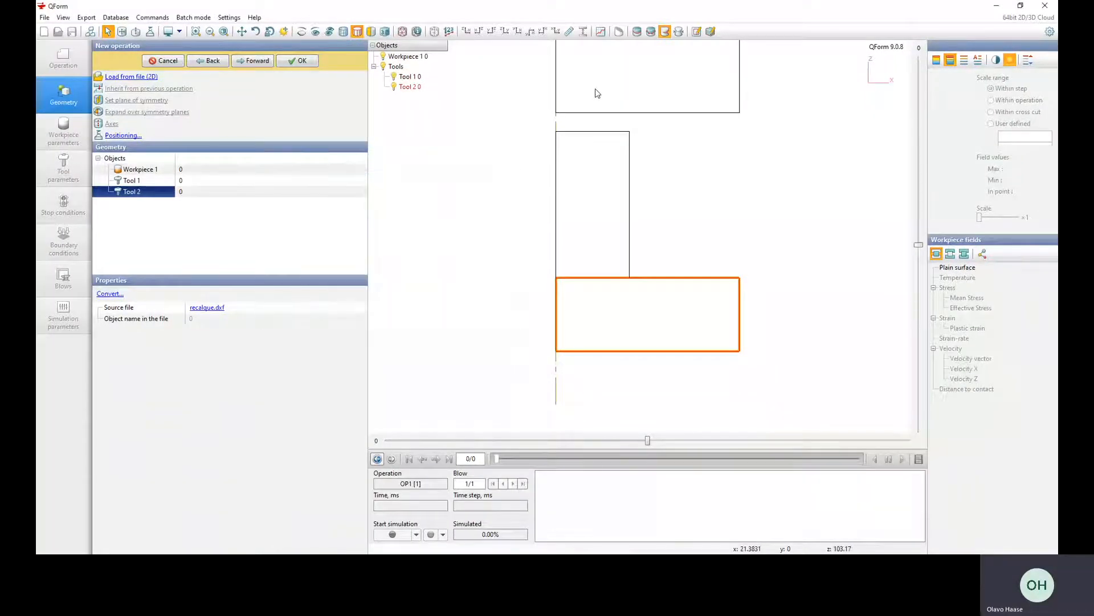
- Advance to the workpiece parameters and open the deformed materials database for the workpiece
click(254, 63)
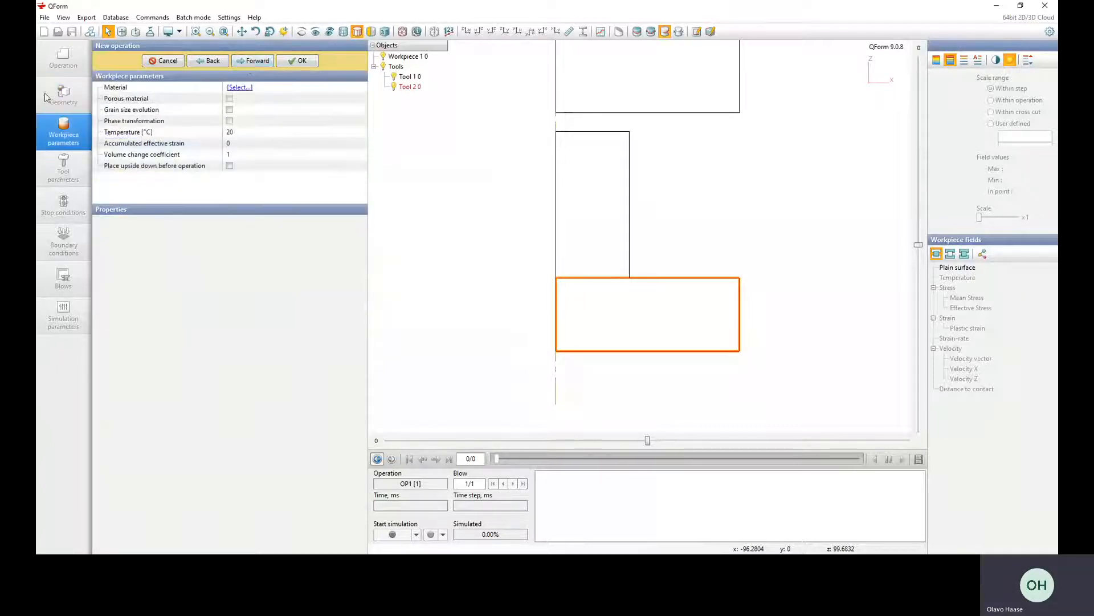
click(211, 63)
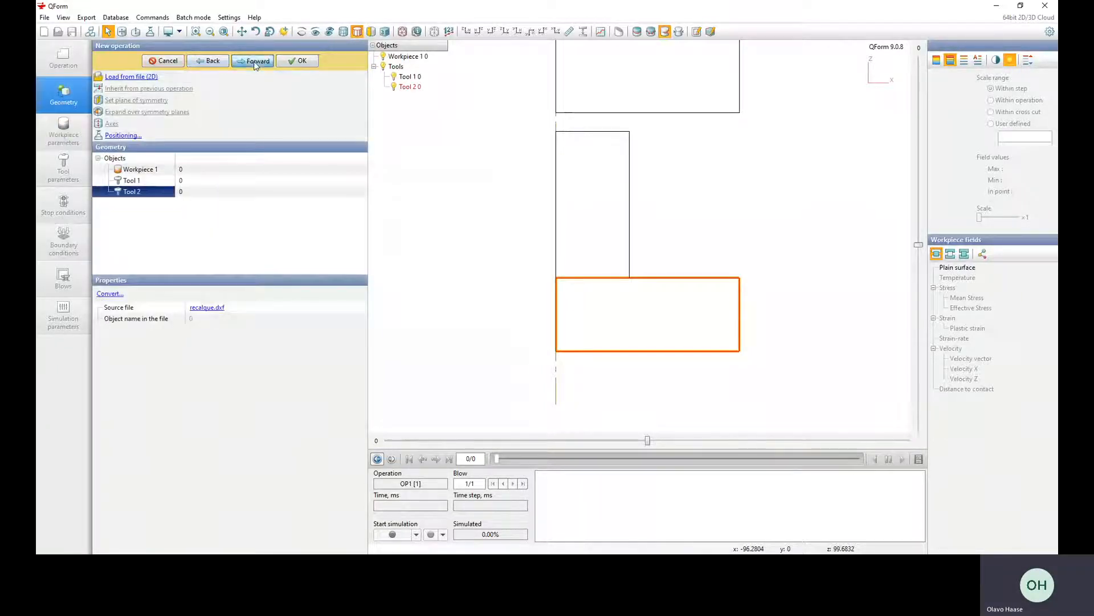
click(255, 62)
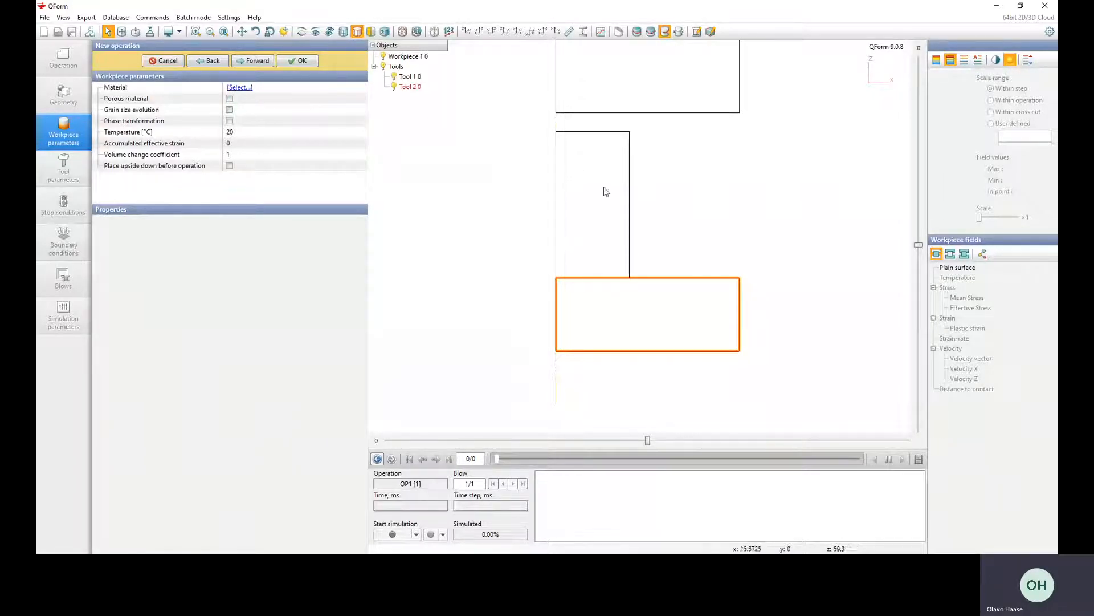
click(240, 88)
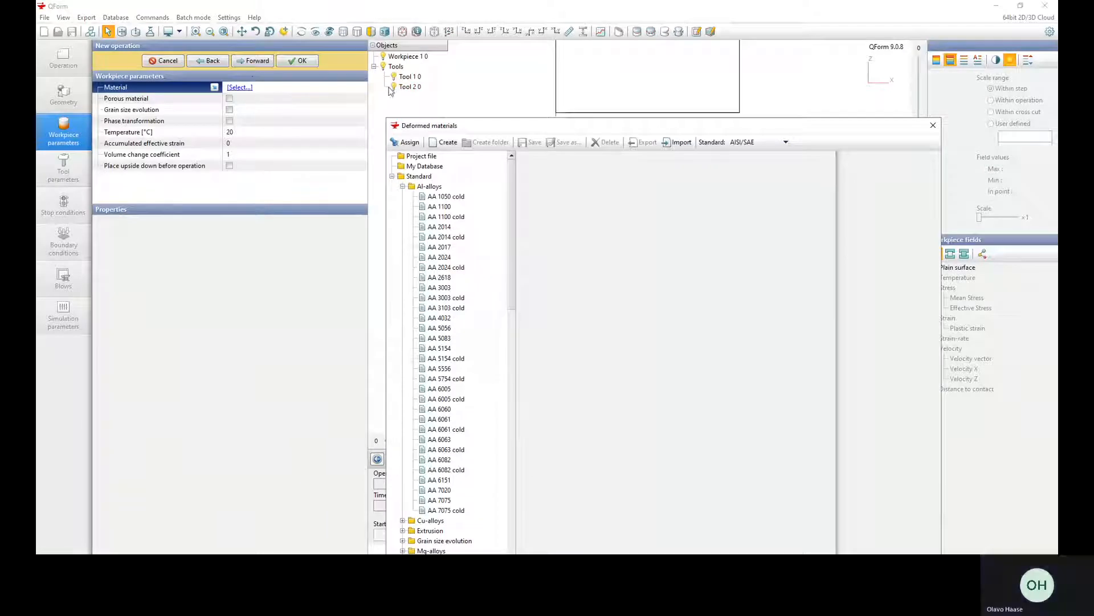
drag(501, 125, 506, 71)
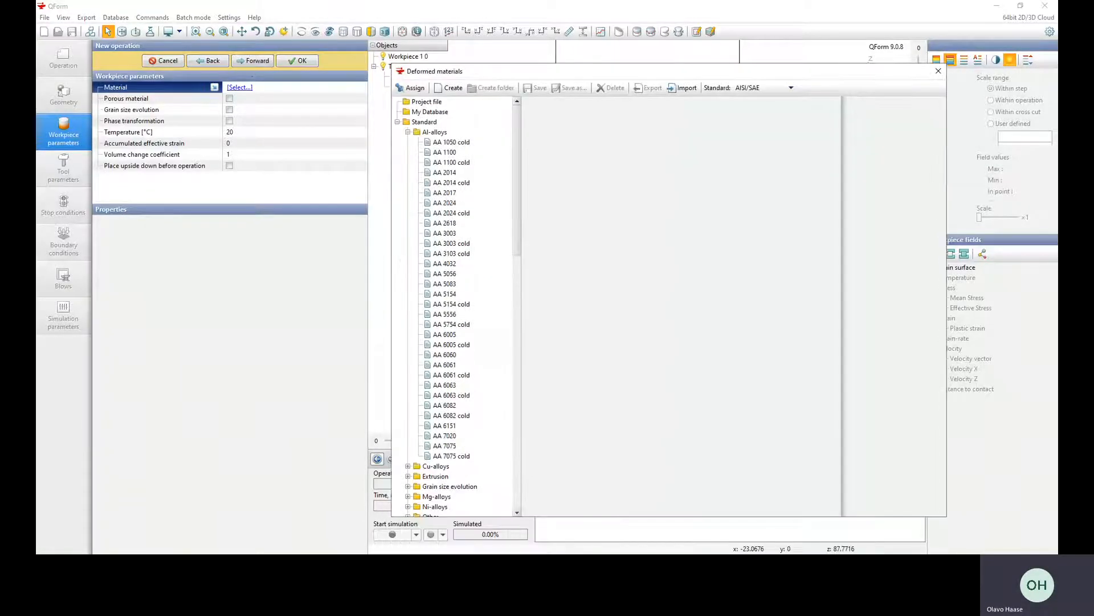
- Try listing the materials by file name, browse the carbon steels, and restore the AISI/SAE naming standard
click(764, 88)
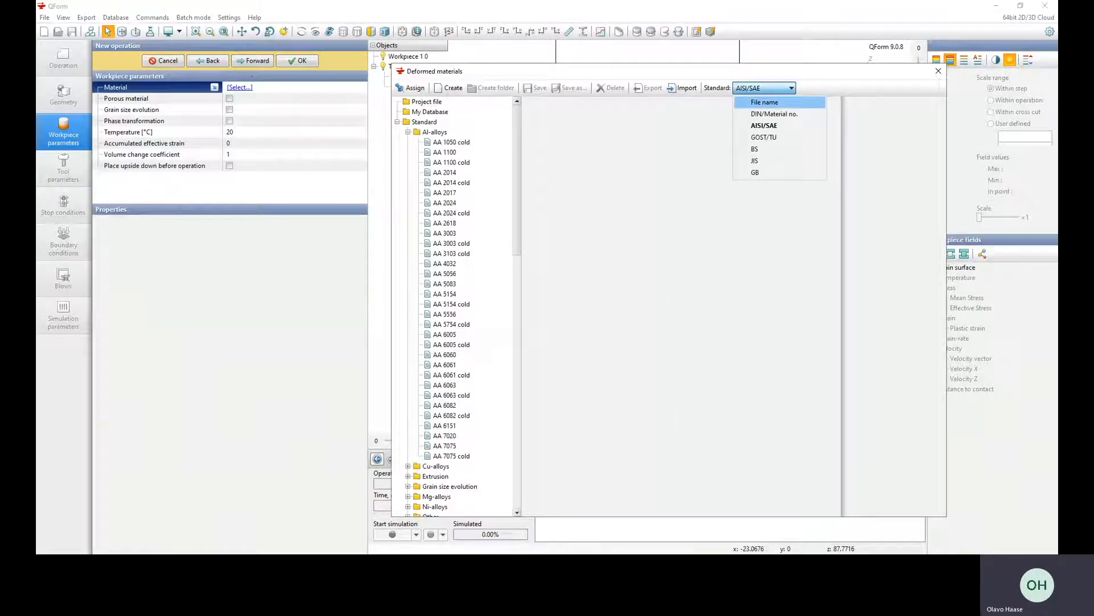
click(764, 102)
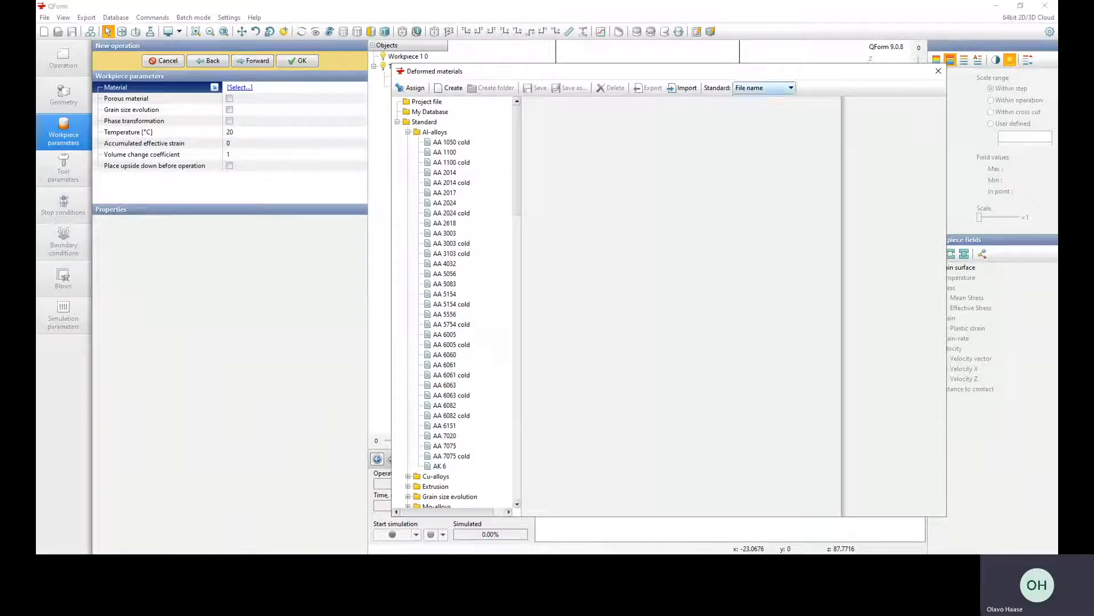
click(764, 88)
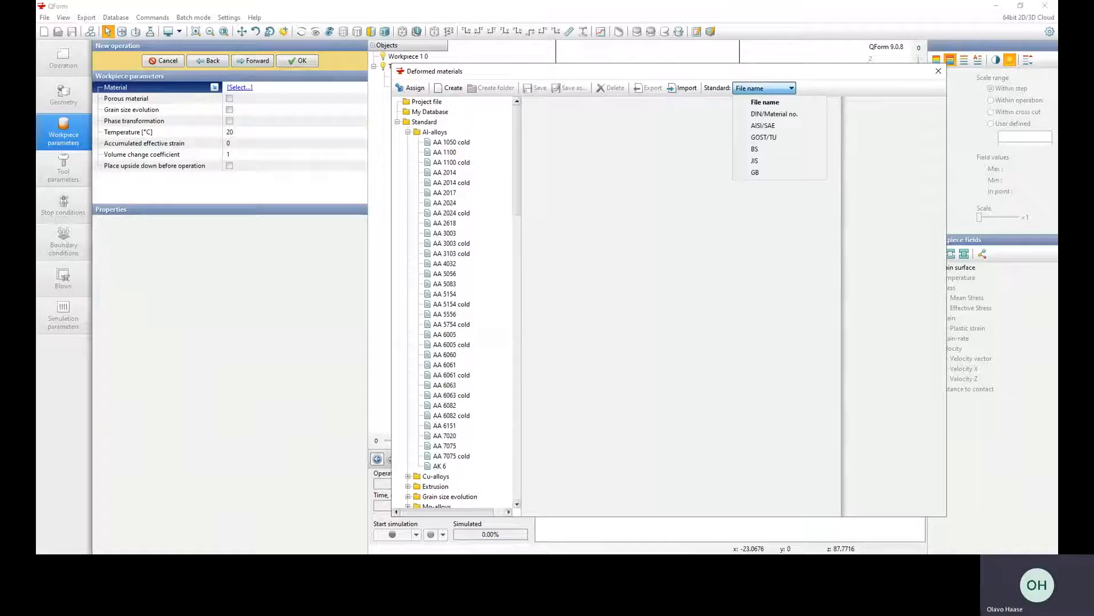
click(764, 88)
scroll(459, 302, down, 14)
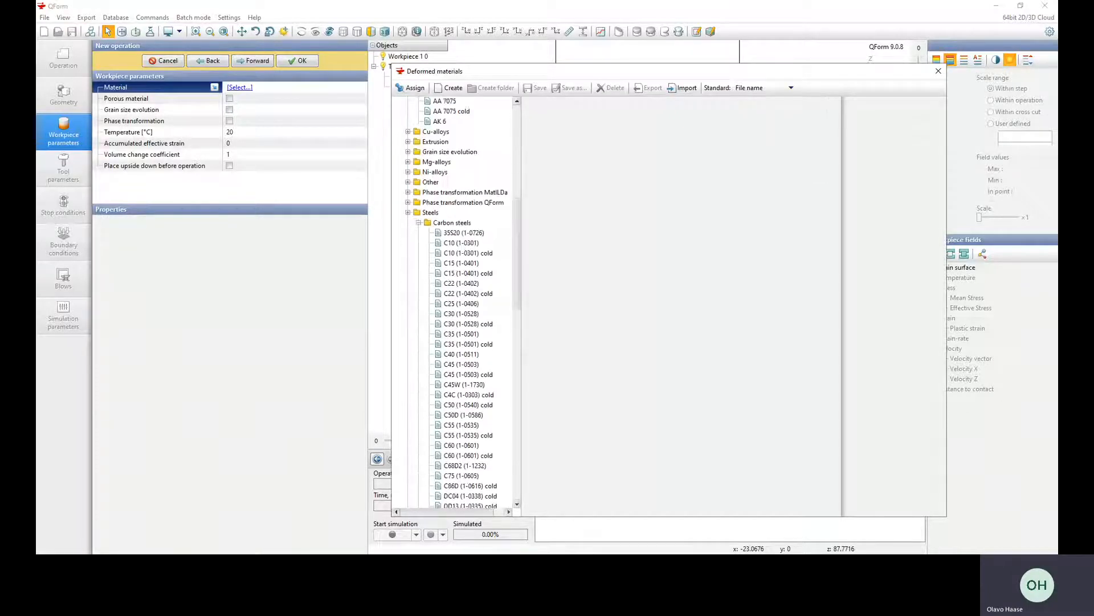
scroll(460, 302, up, 3)
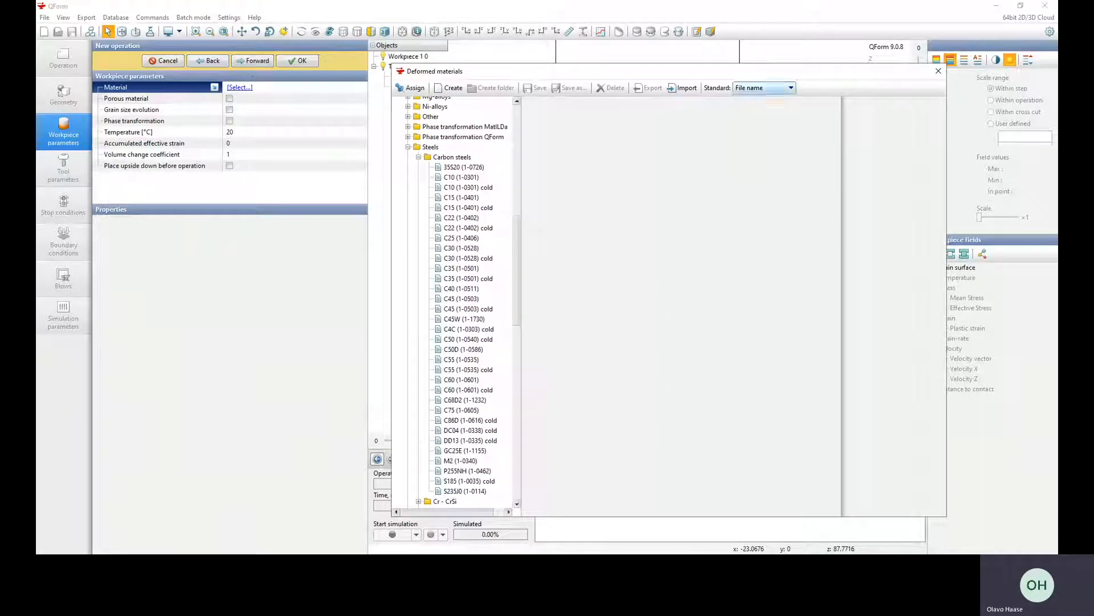
click(764, 88)
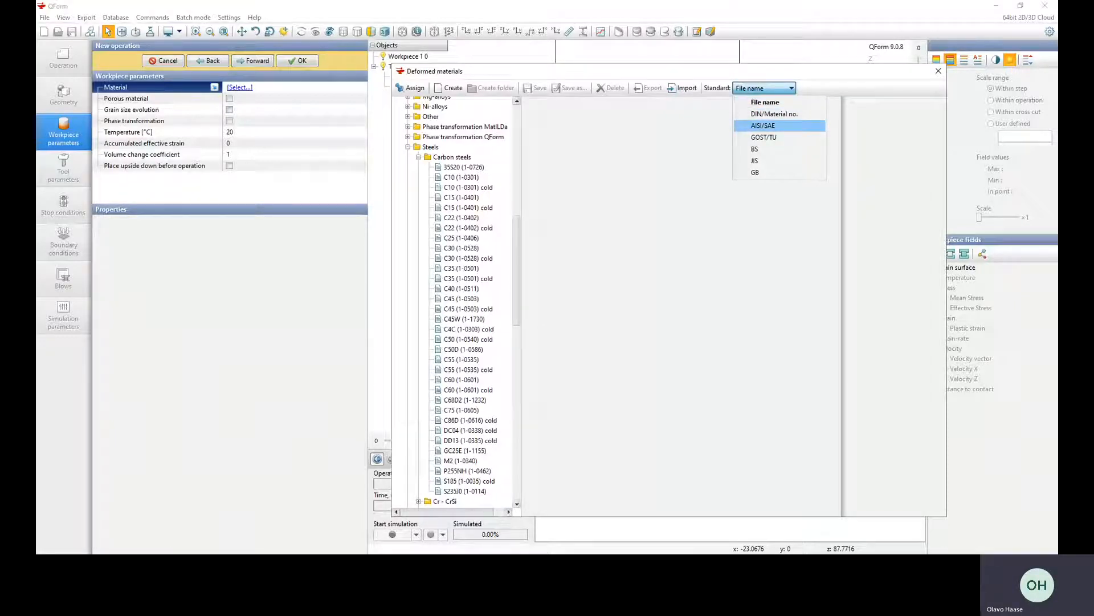
click(763, 125)
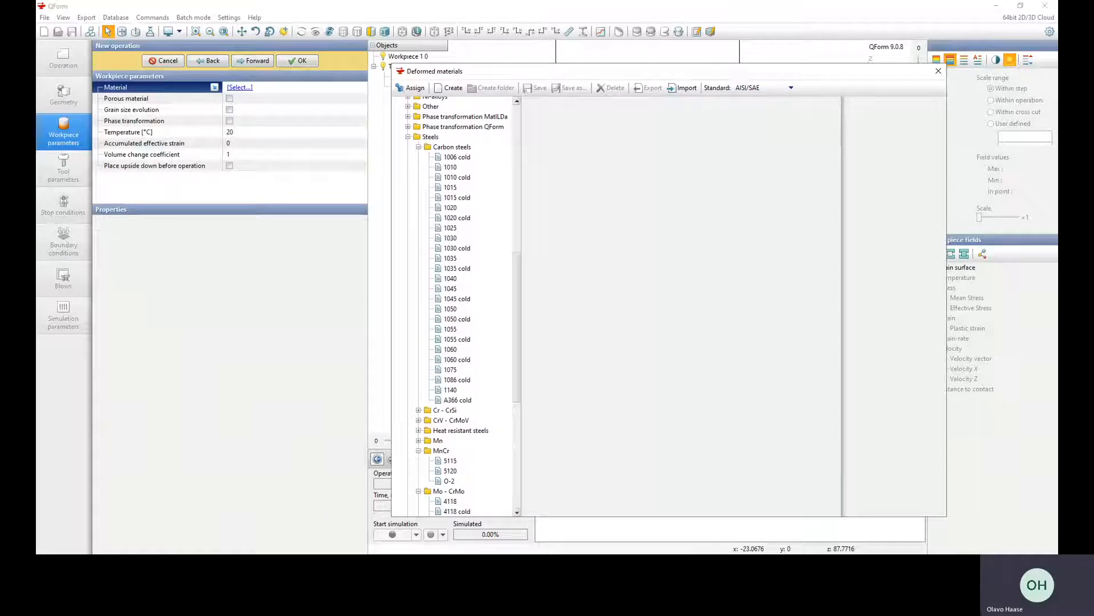
- Compare the basic properties of the carbon steels 1045 and 1045 cold
scroll(456, 306, up, 1)
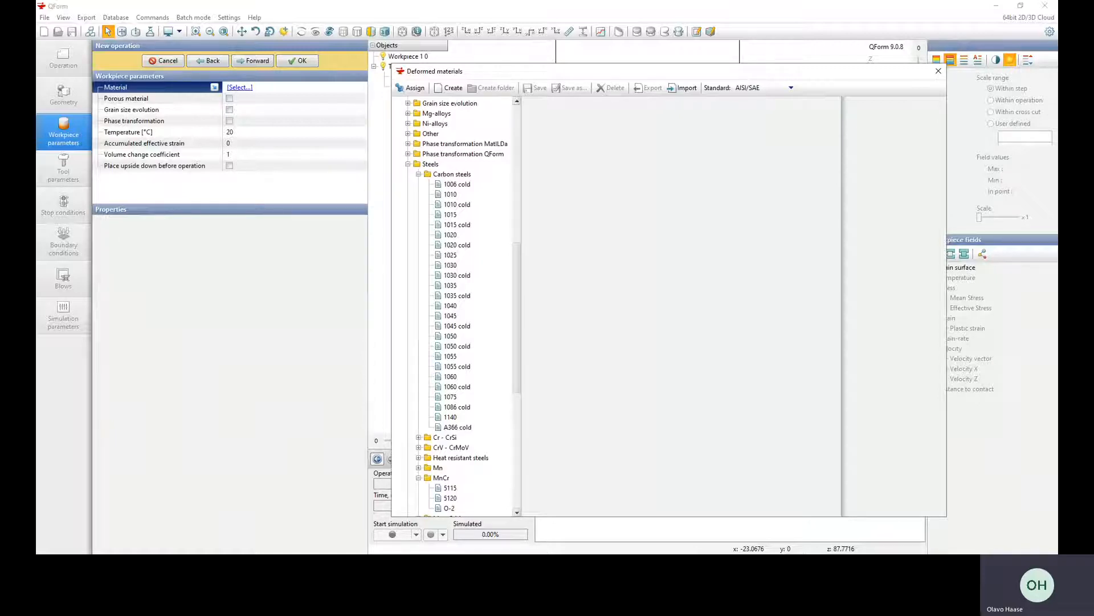
scroll(457, 306, down, 1)
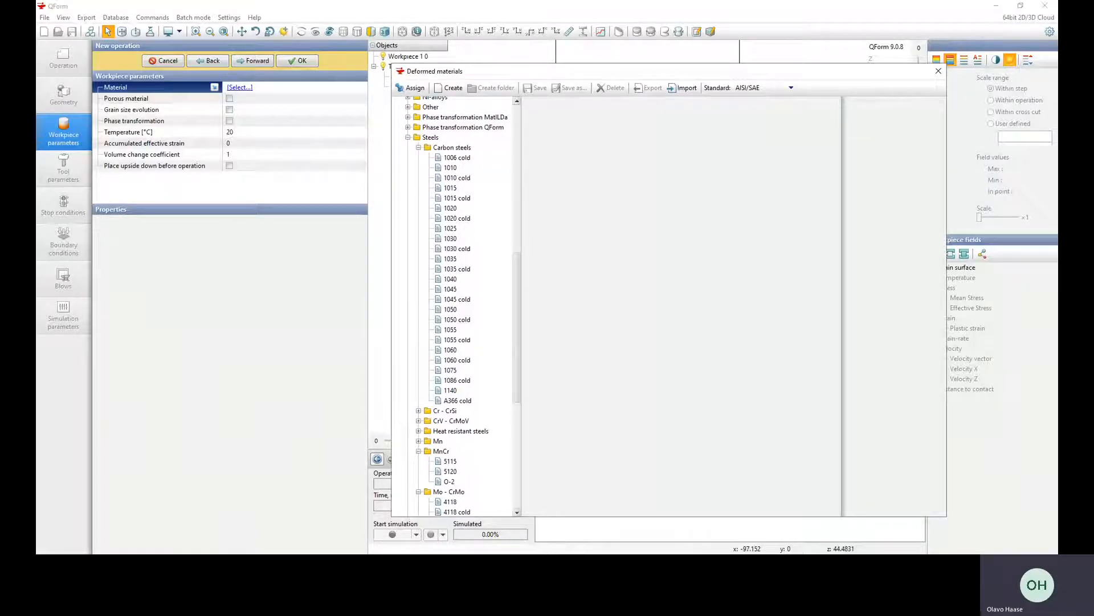
click(450, 289)
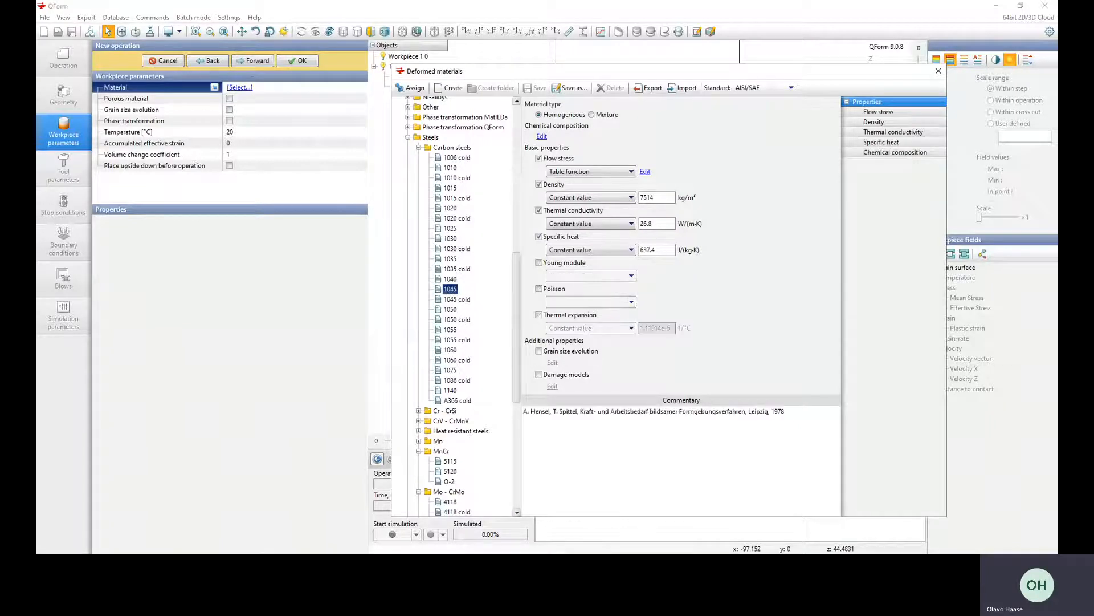
click(457, 299)
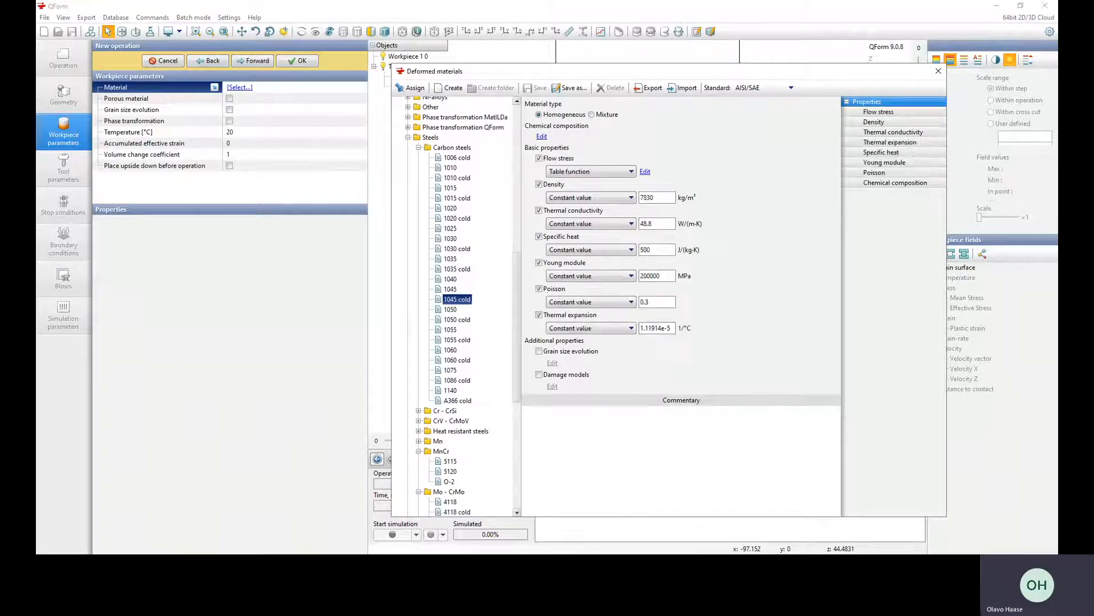
click(451, 289)
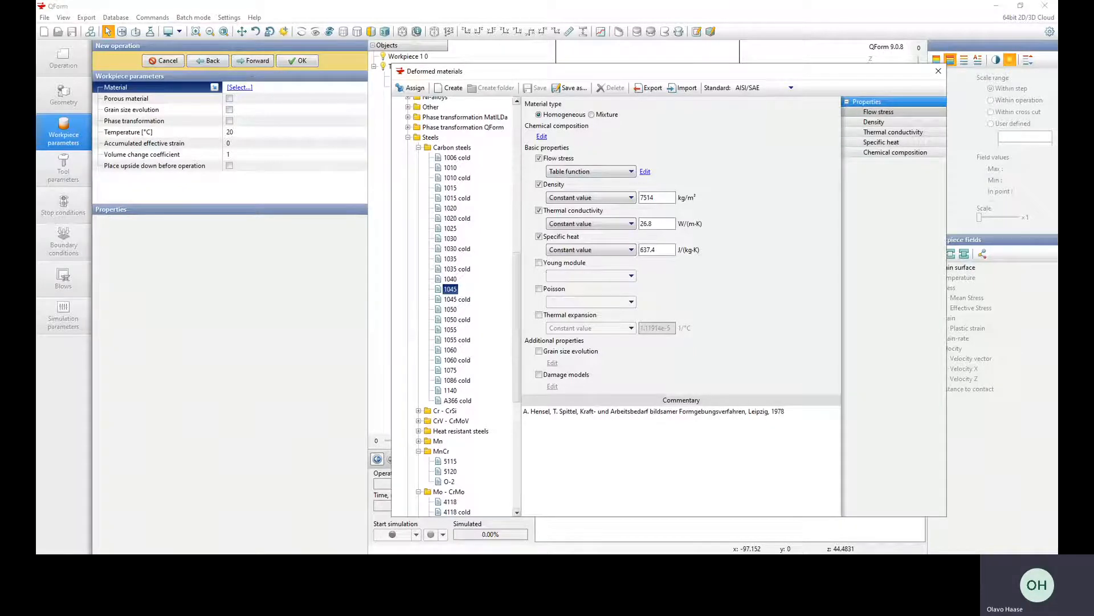
- Examine the flow stress table and curves of 1045 steel at temperatures between 800 and 1200 °C
click(879, 112)
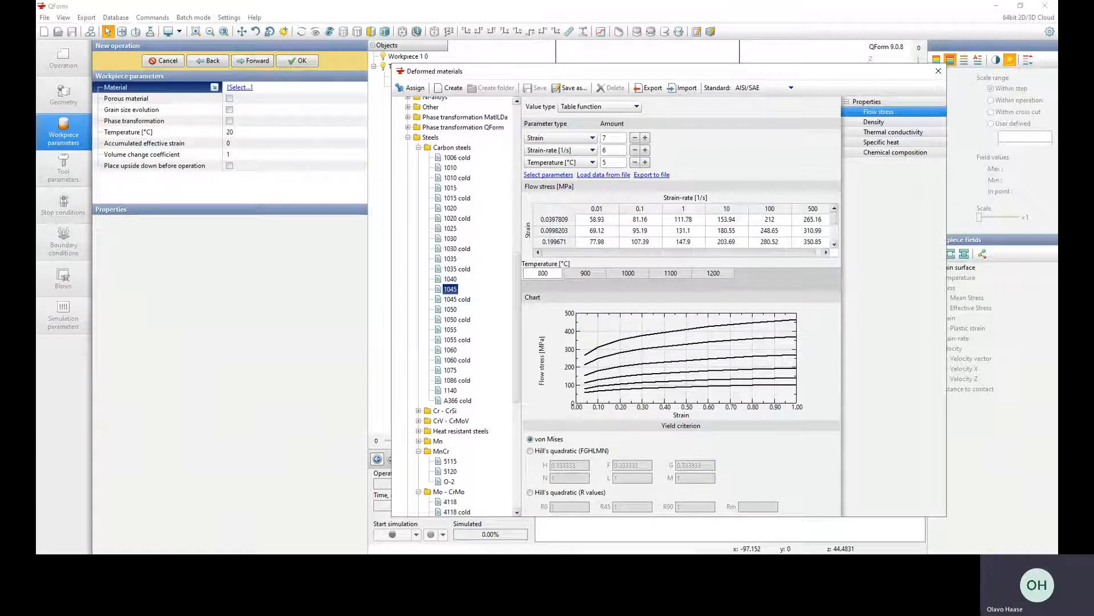
click(586, 273)
key(Right)
key(Right)
key(Right)
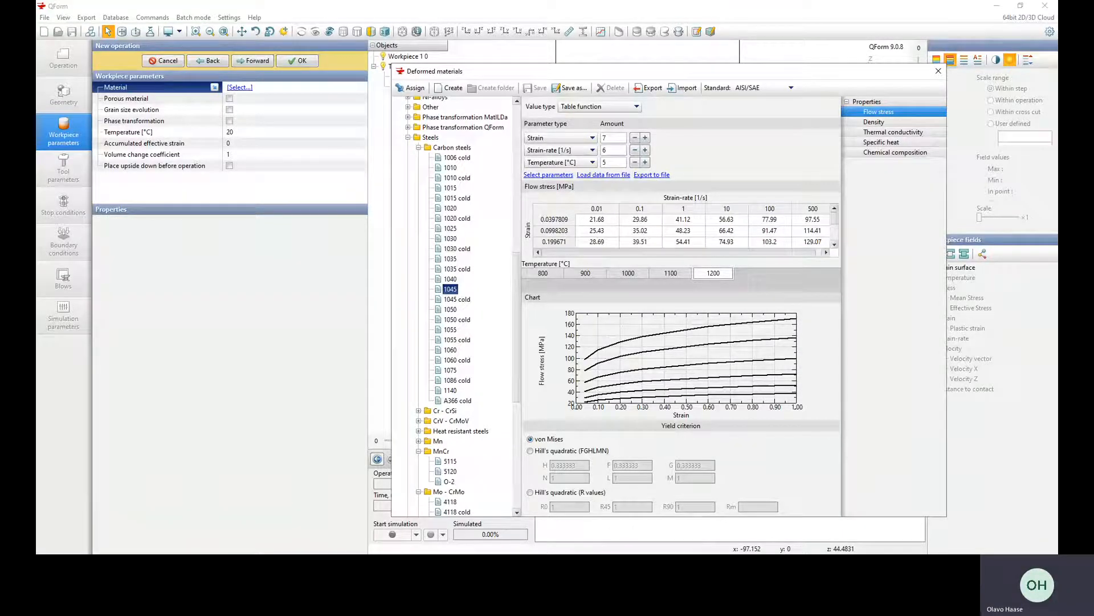
click(628, 273)
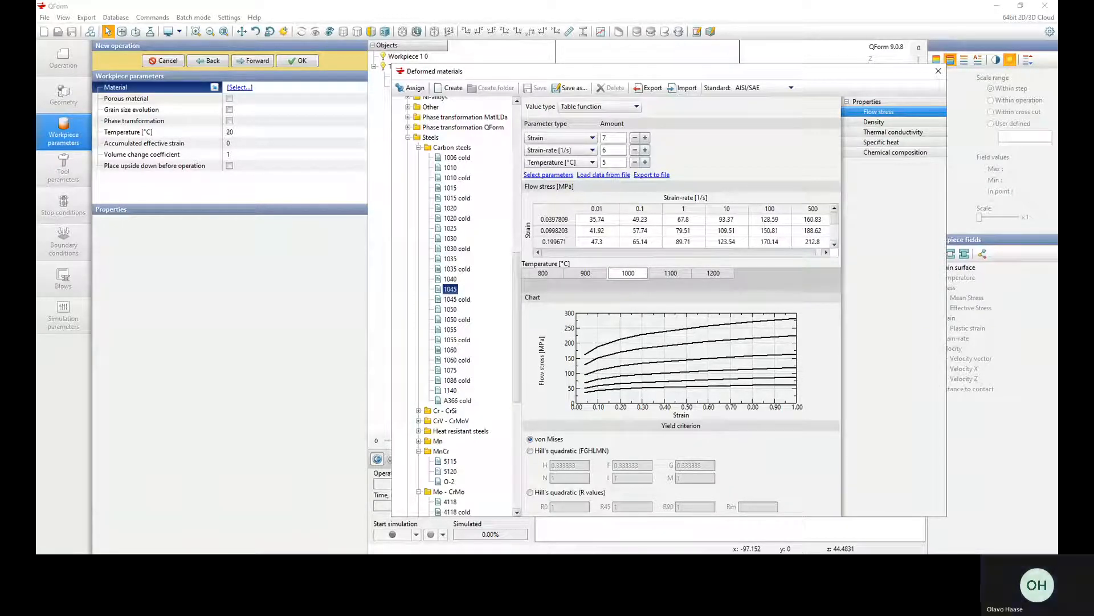
click(543, 273)
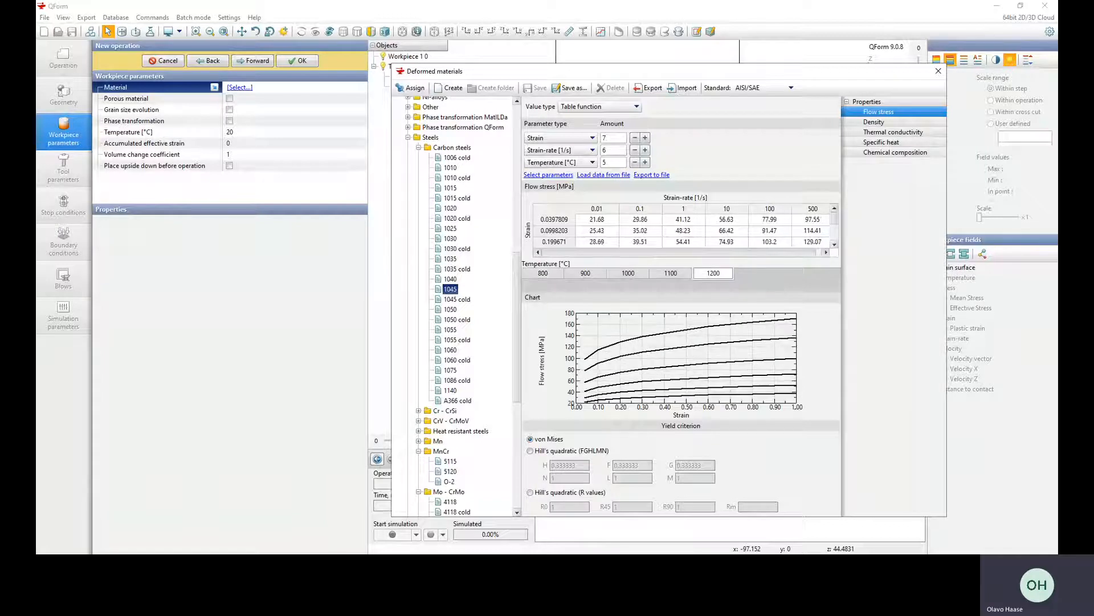
click(713, 273)
click(543, 273)
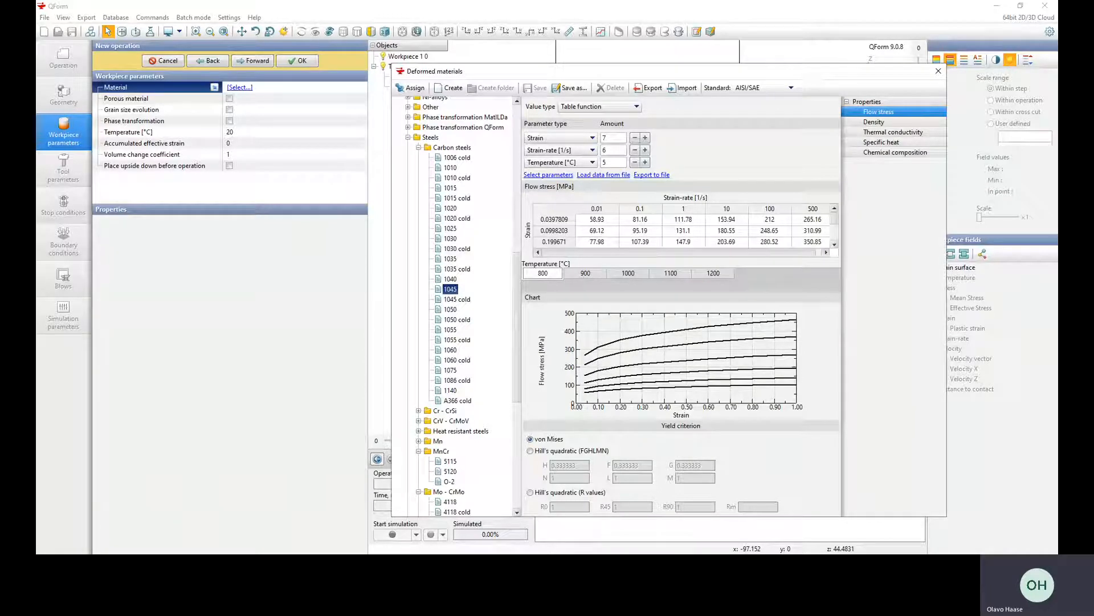
- Check the flow stress data of the 1045 cold carbon steel and assign it as the workpiece material
click(458, 299)
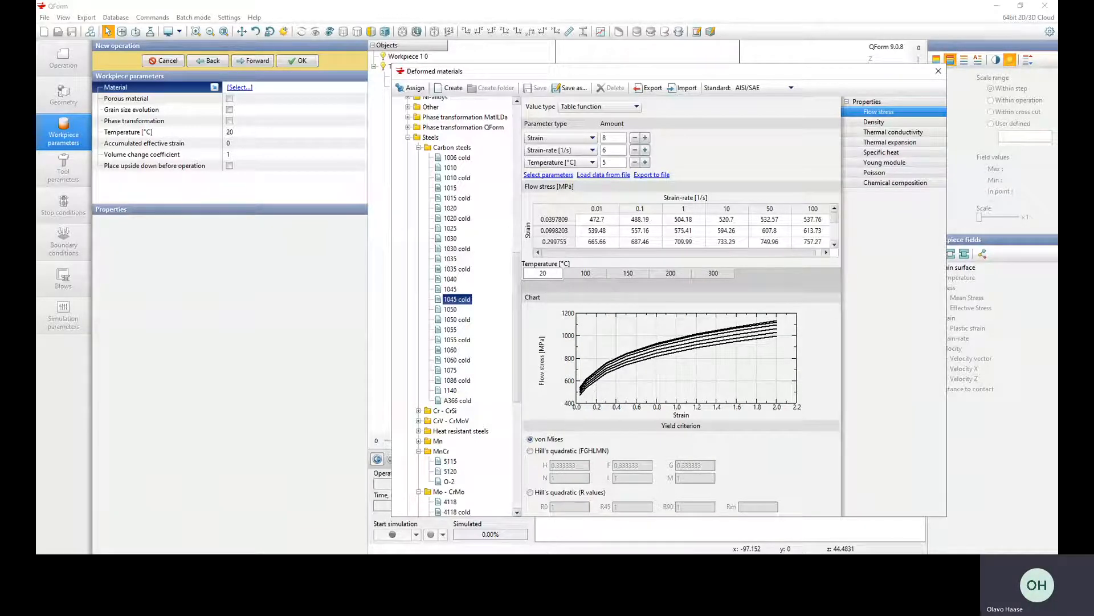
double_click(457, 299)
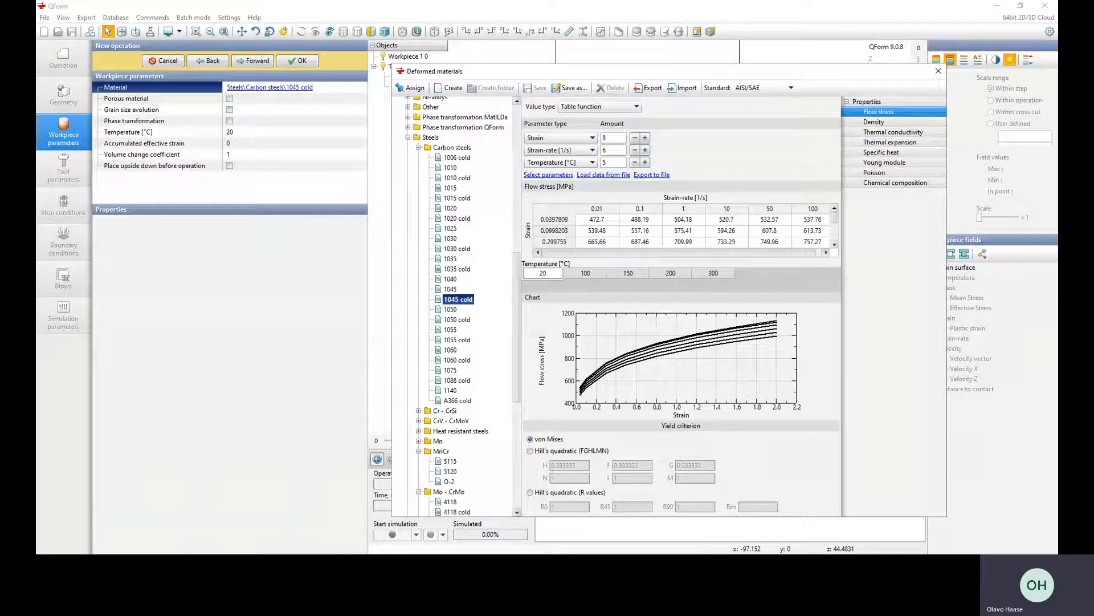
- Assign carbon steel 1045 as the workpiece material, set the workpiece temperature to 1000 °C, and proceed to the tool parameters
double_click(451, 289)
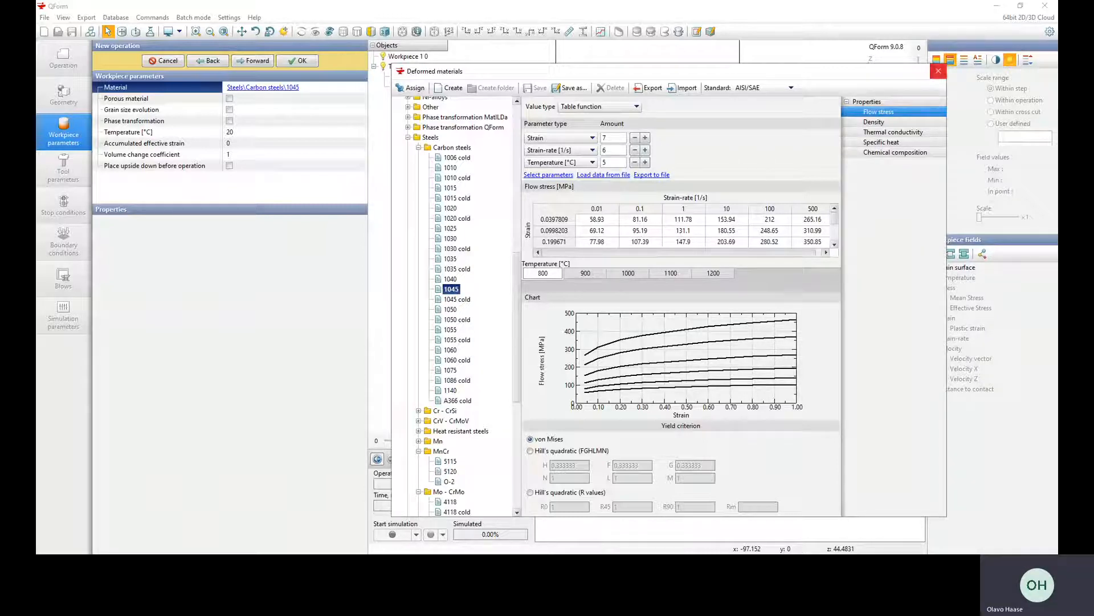
click(939, 71)
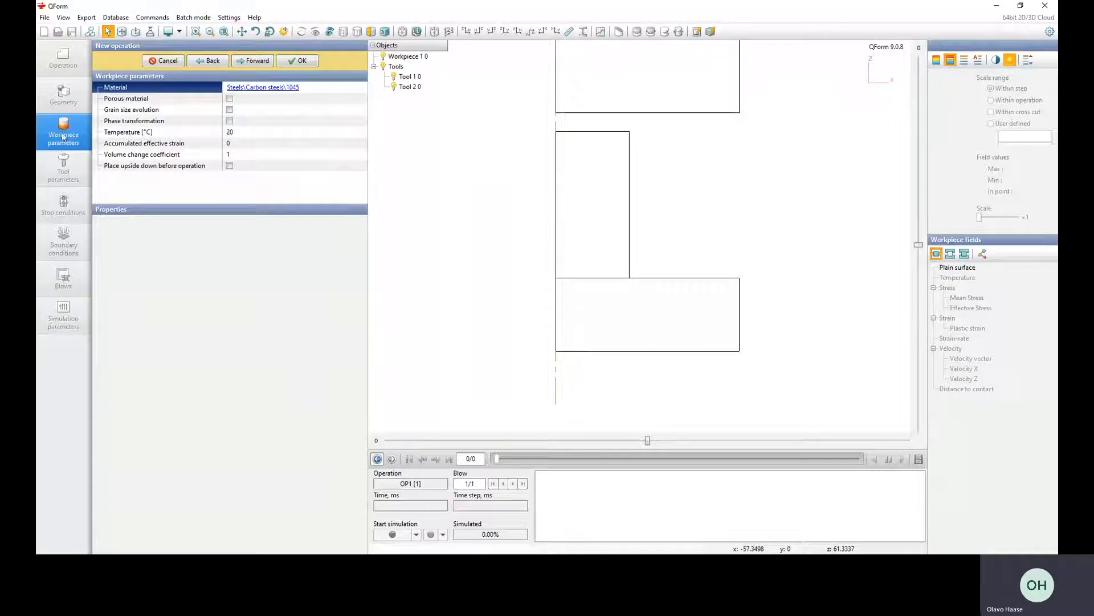
click(244, 132)
text(1000)
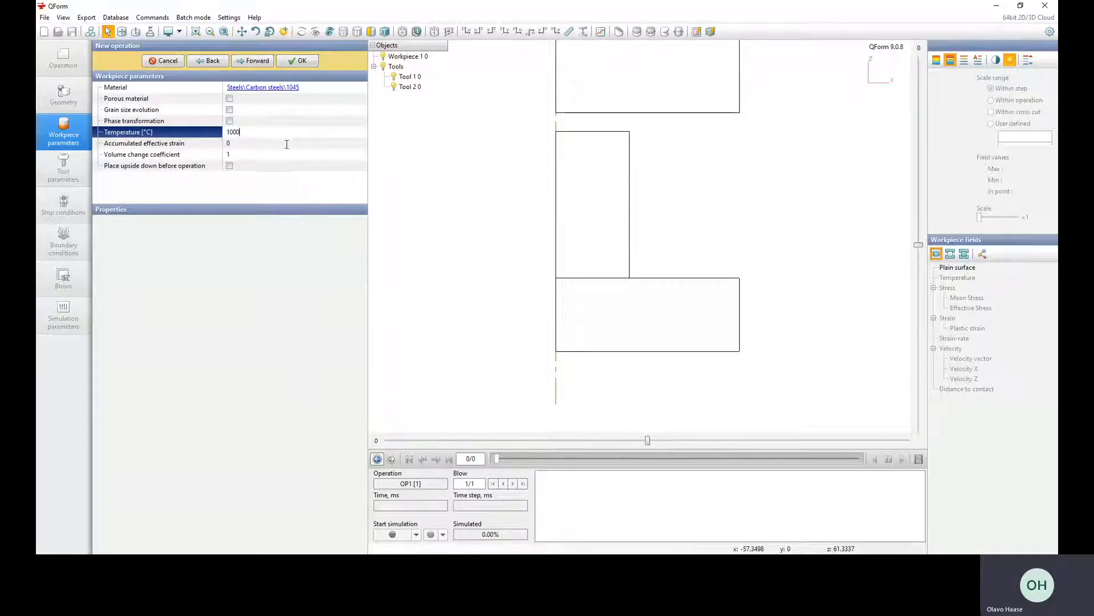
key(Return)
click(258, 61)
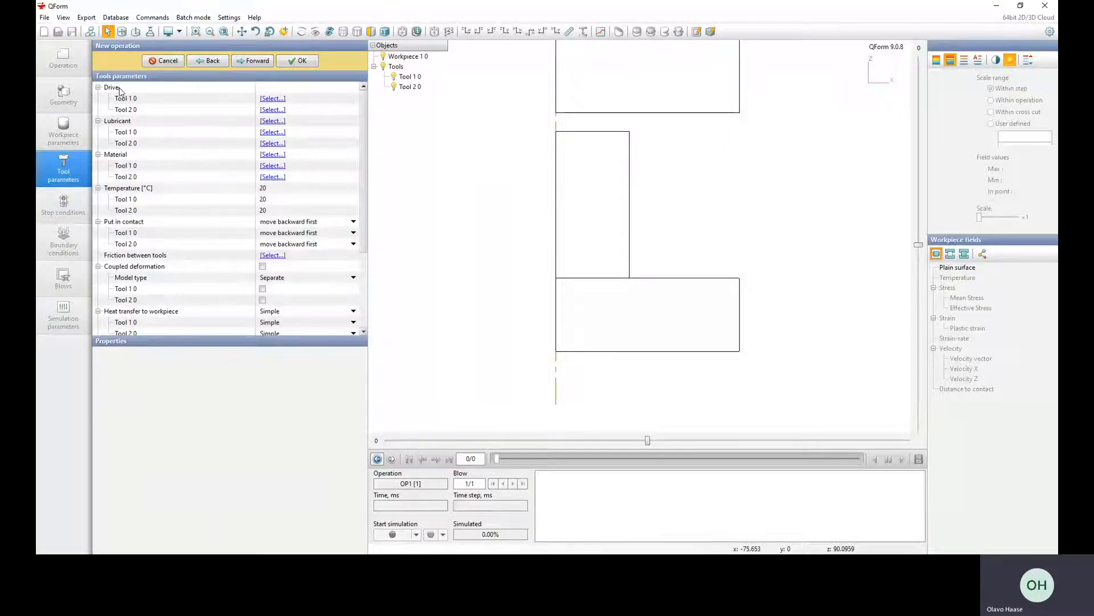
- Assign the standard 50MN hydraulic press as the drive of Tool 1
click(272, 98)
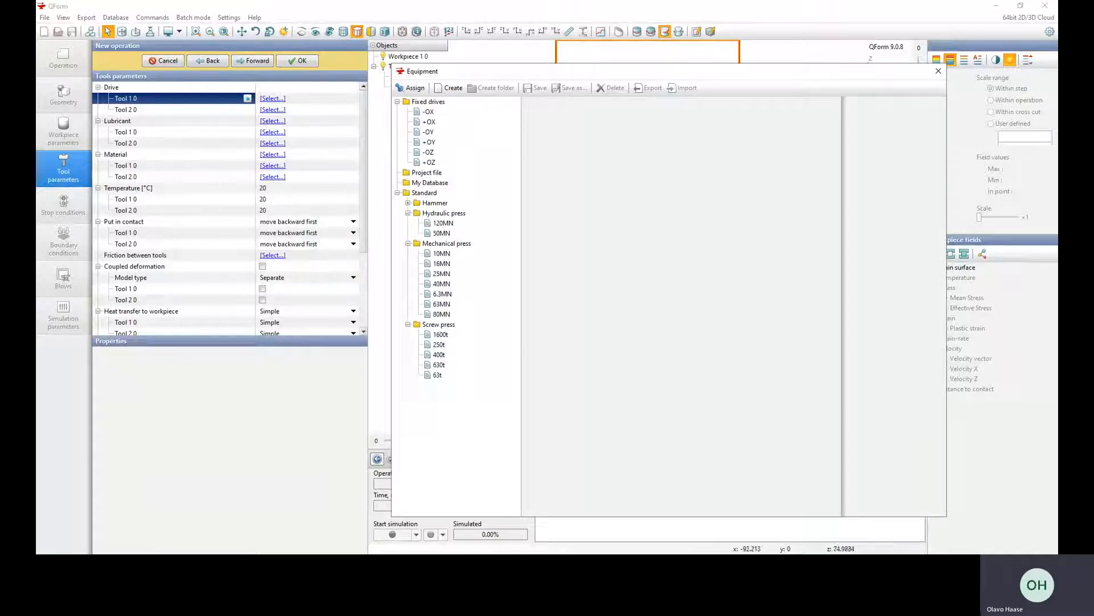
click(442, 233)
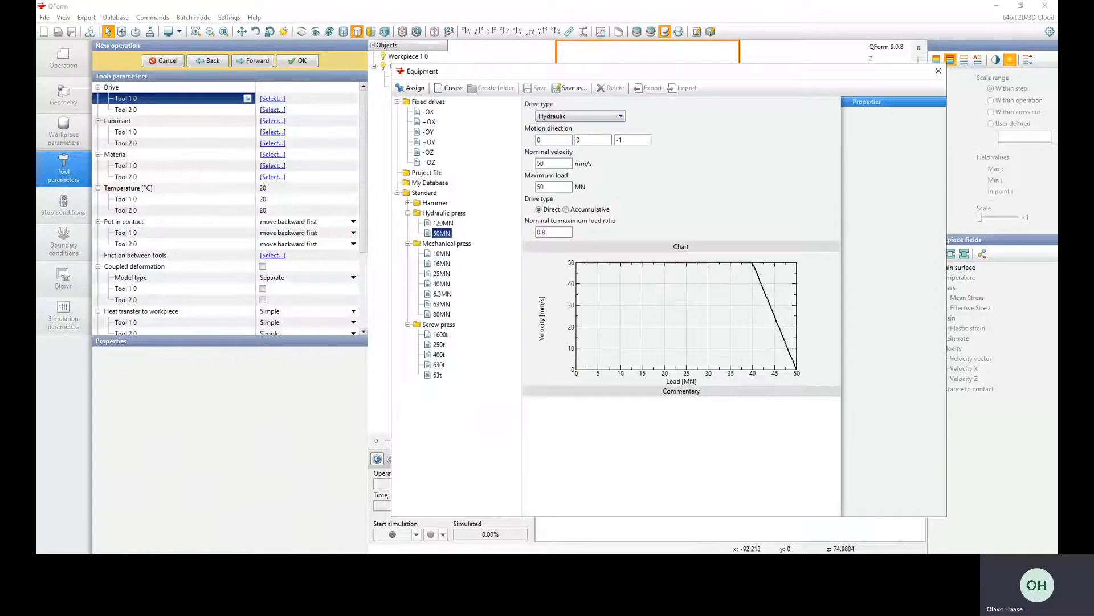
double_click(442, 234)
- Browse the standard hammers and examine the properties of the 1t hammer
click(435, 203)
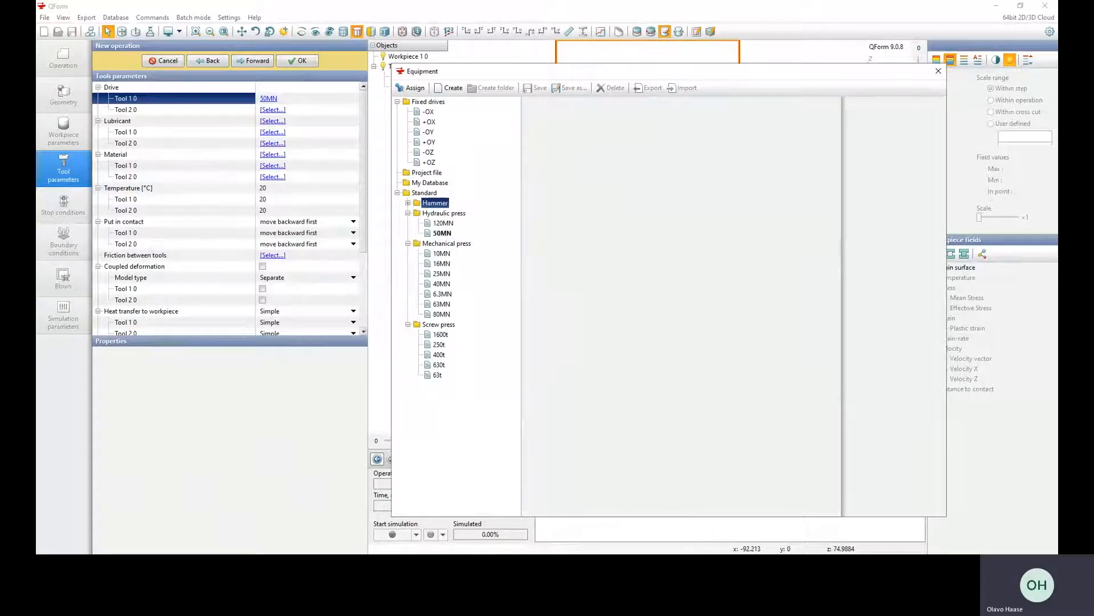
click(408, 203)
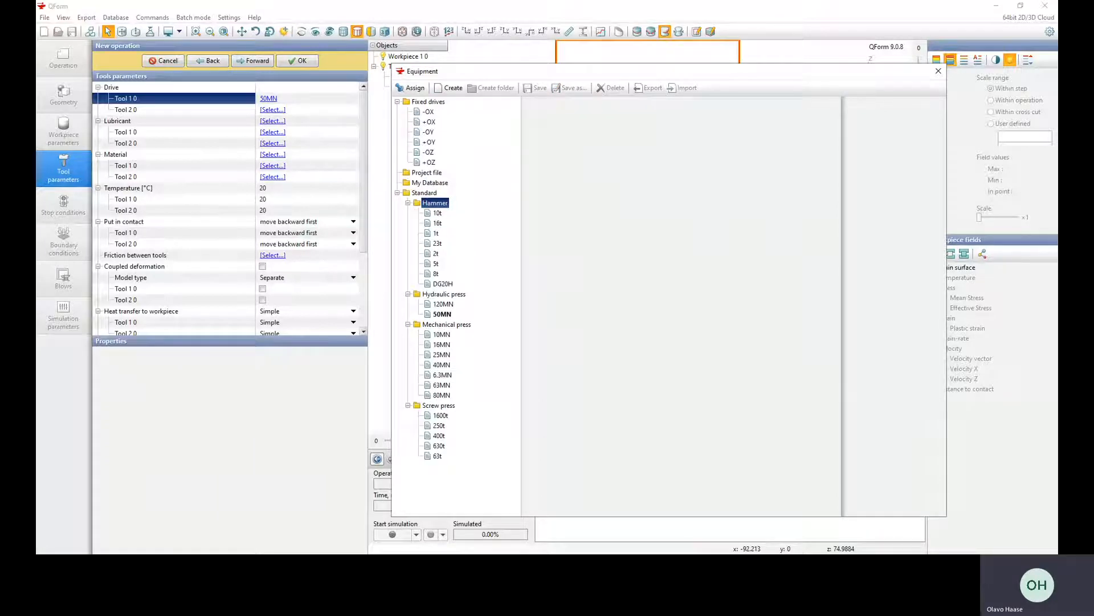
click(436, 233)
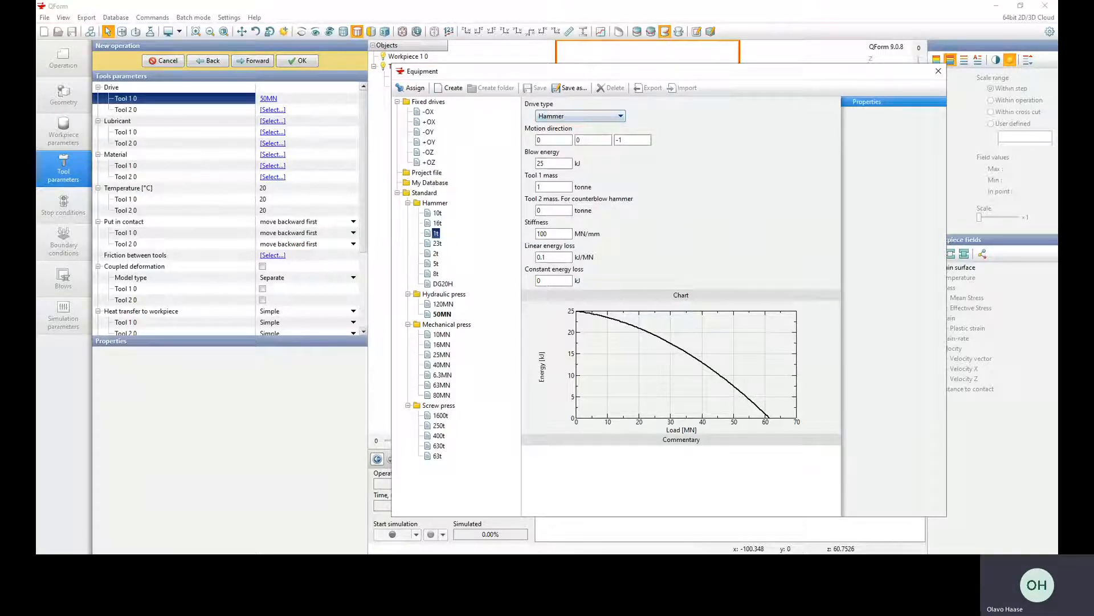
- Change the 50MN press drive type to Universal, with Z motion direction -1 and tool feed at a constant velocity of 50 mm/s
click(443, 314)
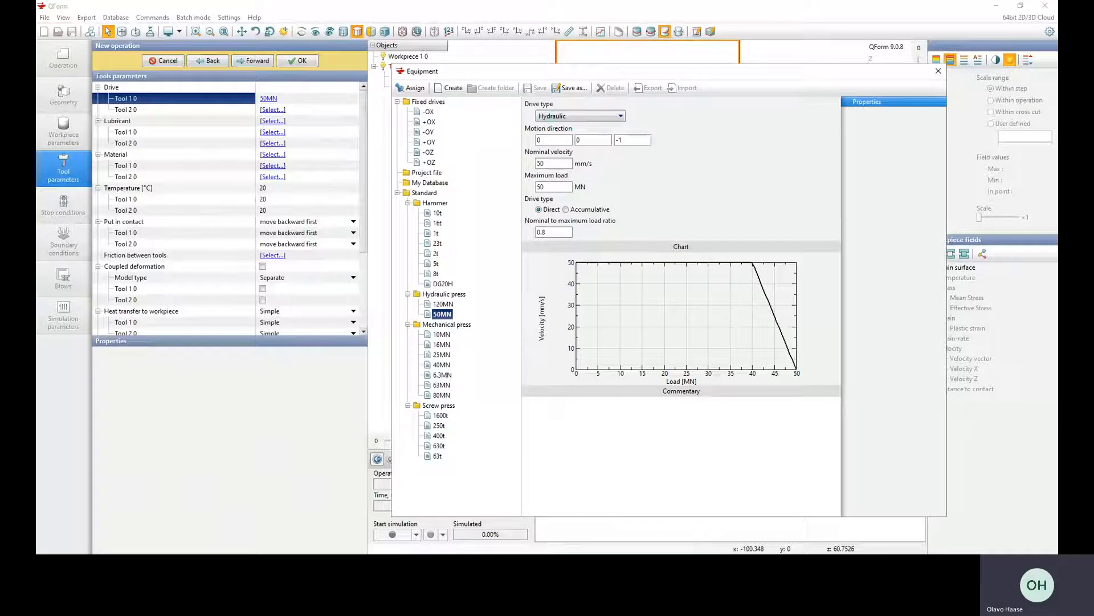
click(581, 117)
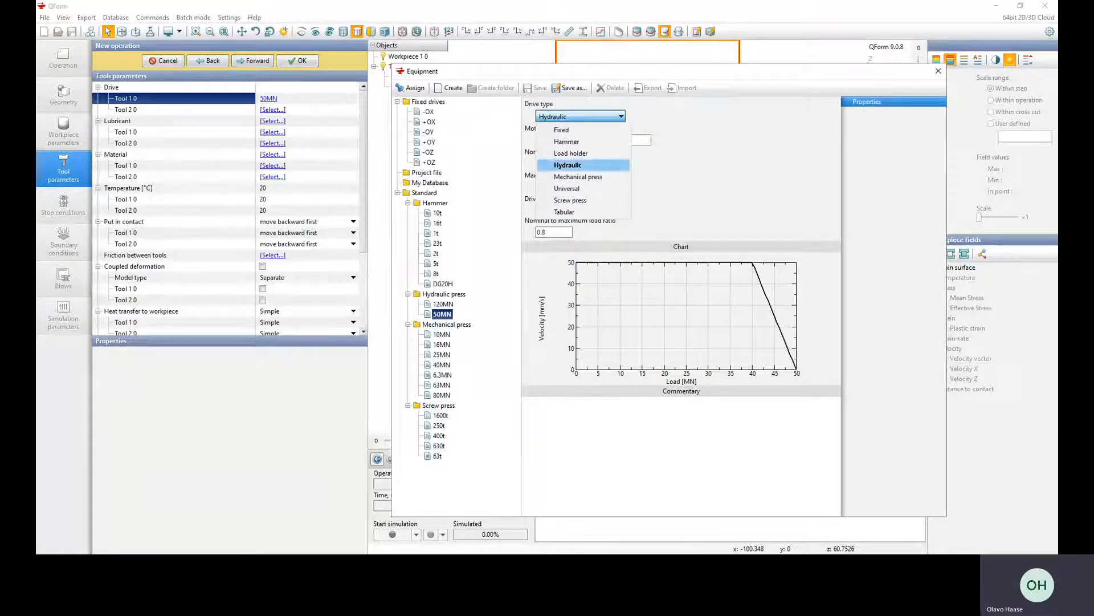
click(568, 188)
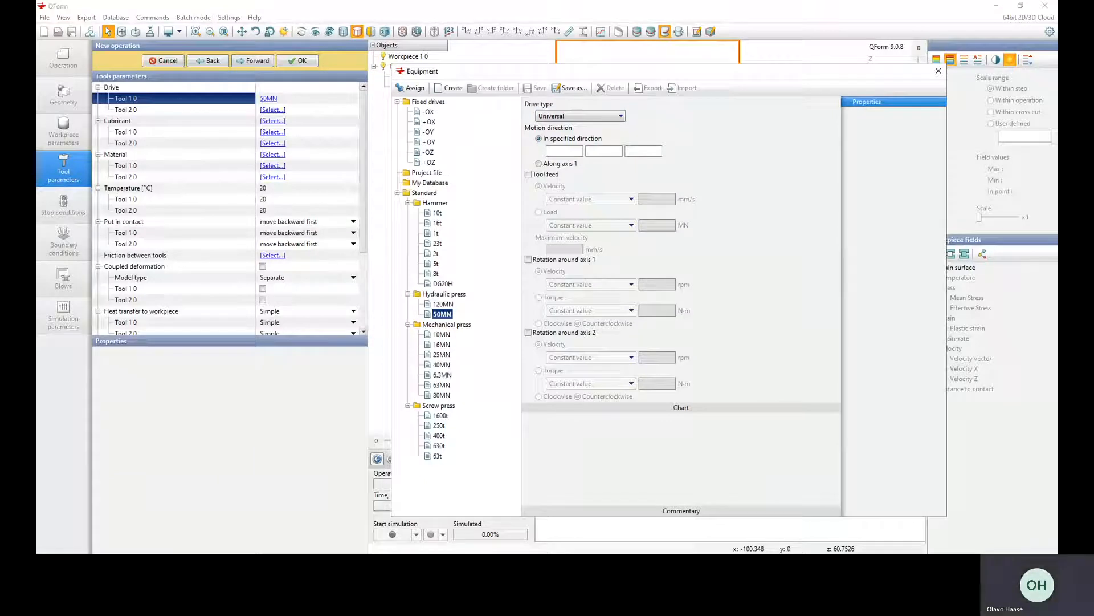
drag(790, 71, 530, 64)
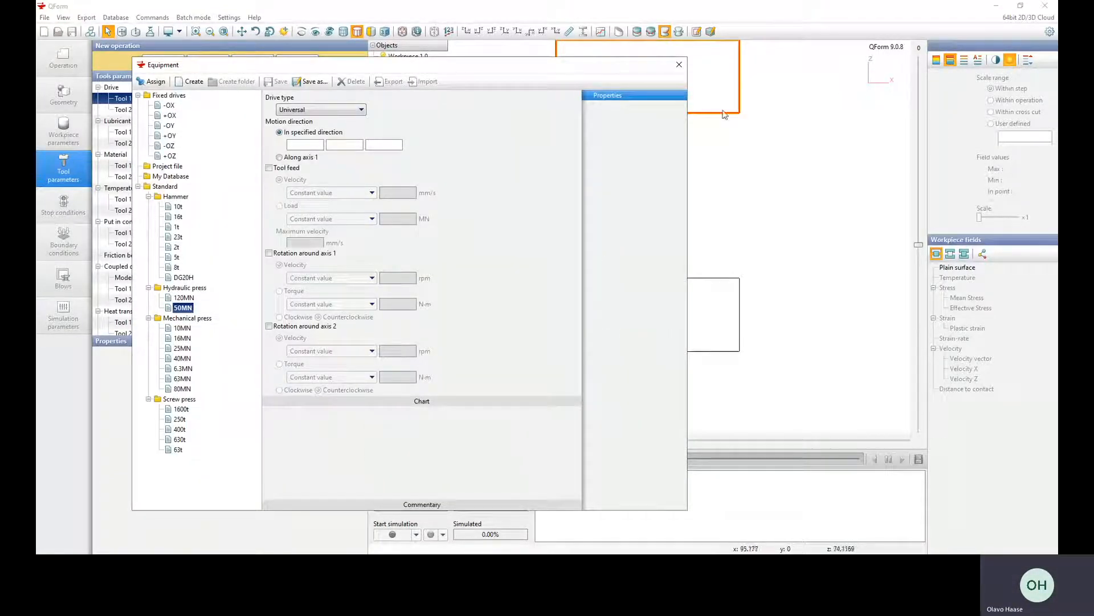
click(371, 145)
text(-1)
click(269, 168)
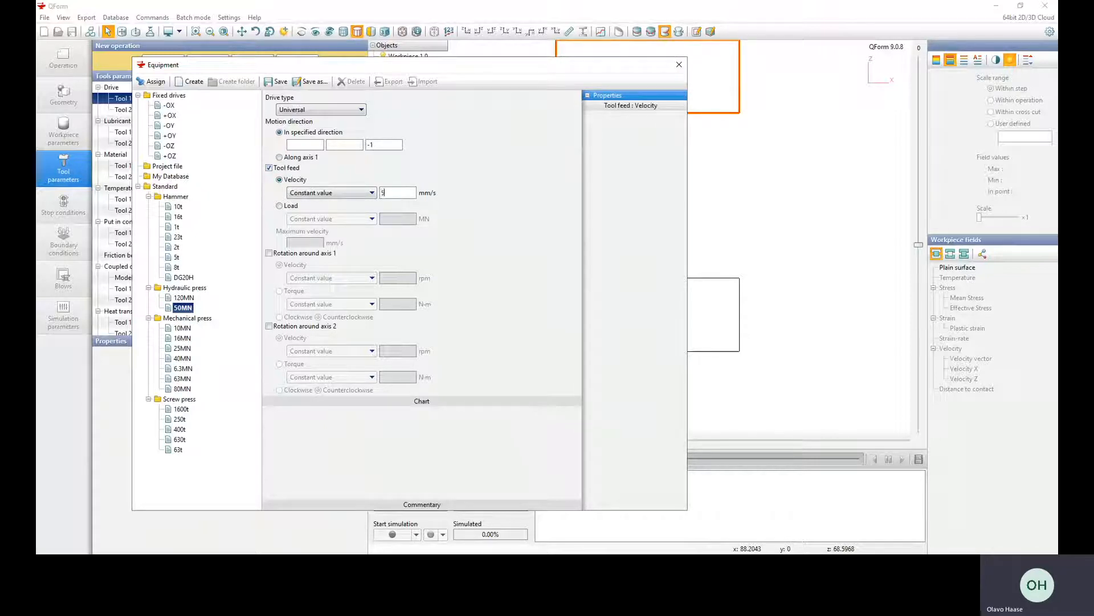
text(0)
- Save the modified drive to the project file under the name Universal(-z)
click(310, 82)
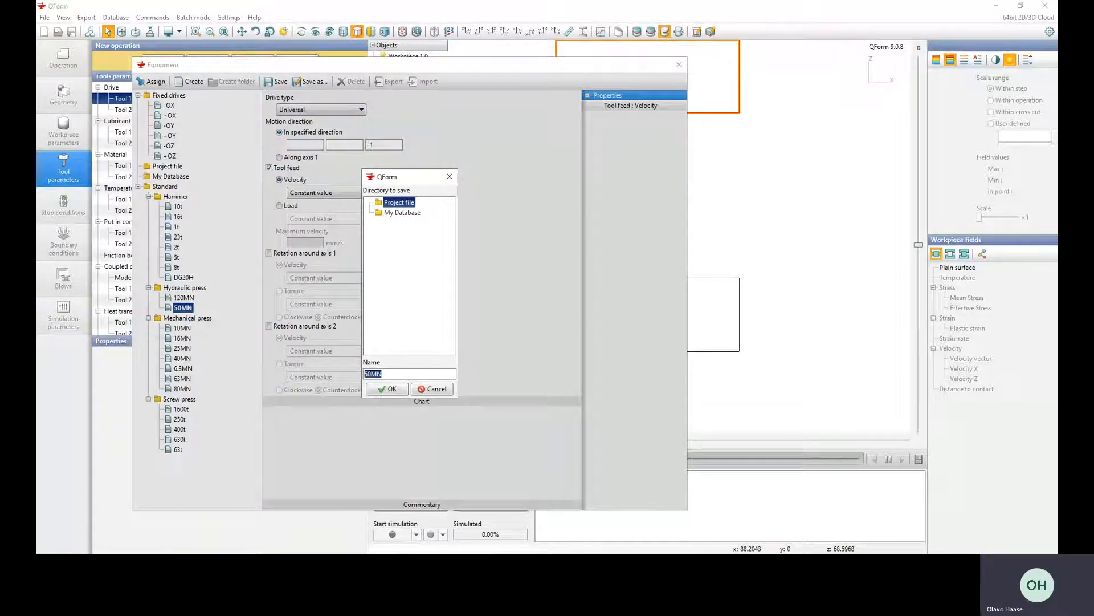
text(Universal(-z))
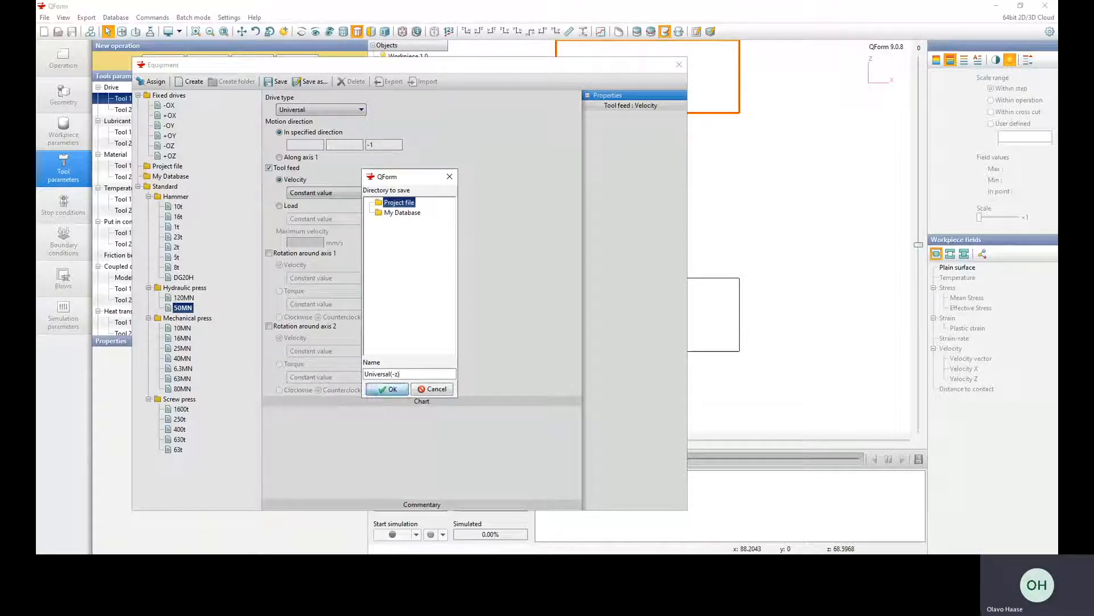
click(387, 389)
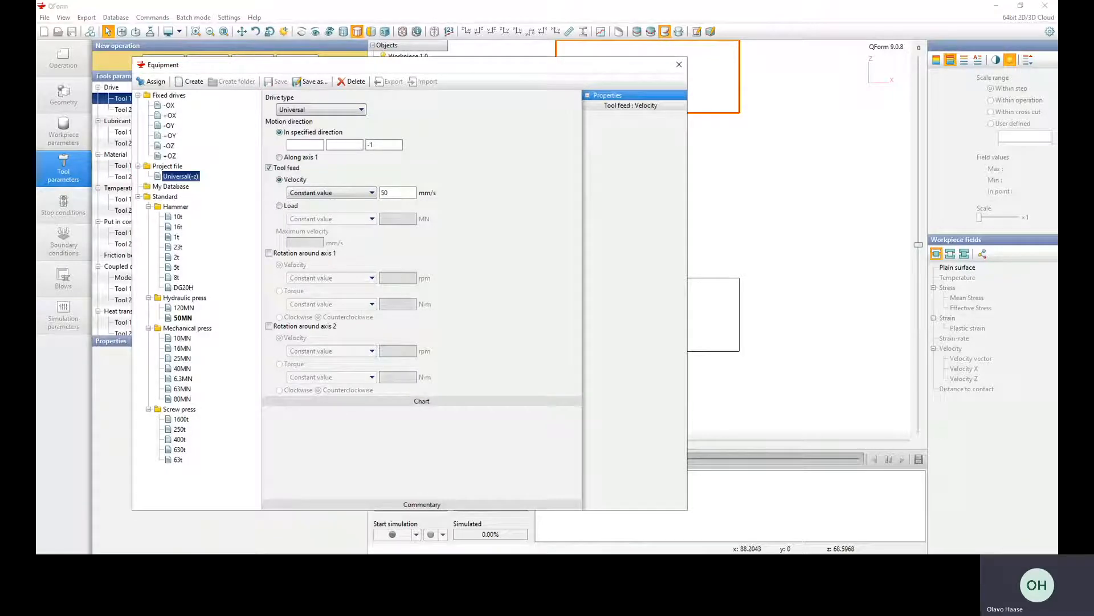
- View the standard 10t hammer and assign the saved Universal(-z) drive to Tool 1
drag(274, 66, 482, 55)
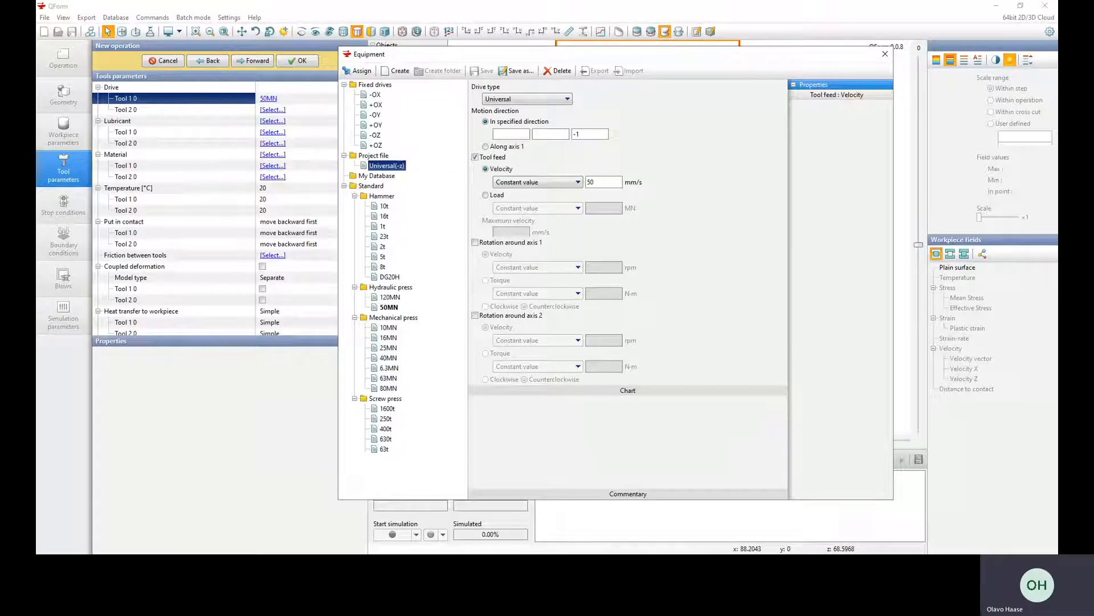
click(384, 206)
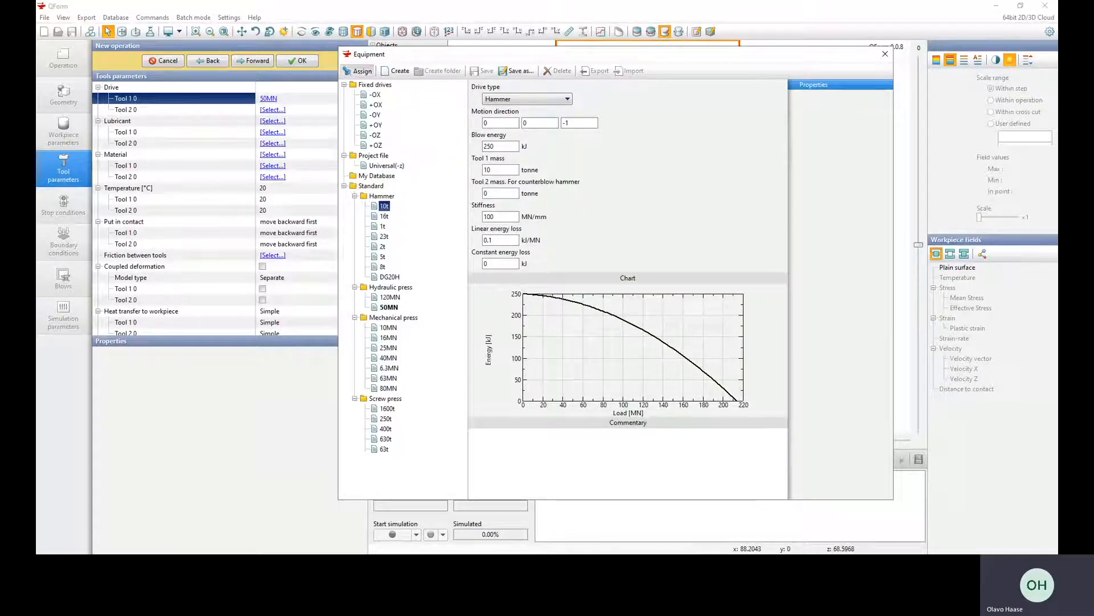
click(359, 71)
double_click(388, 166)
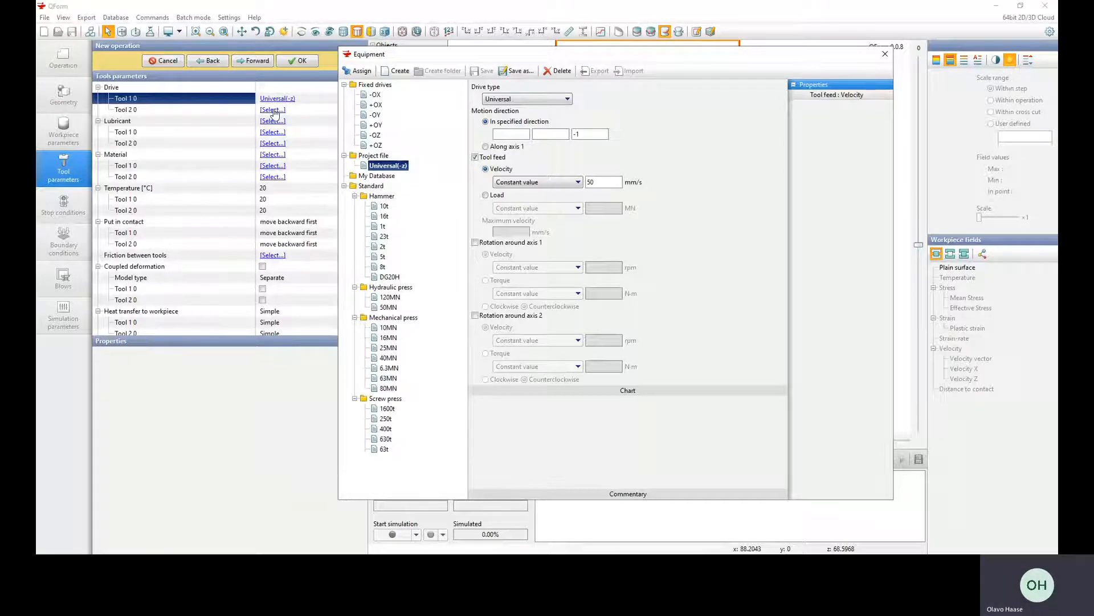
- Assign the fixed +OZ drive to Tool 2
click(273, 110)
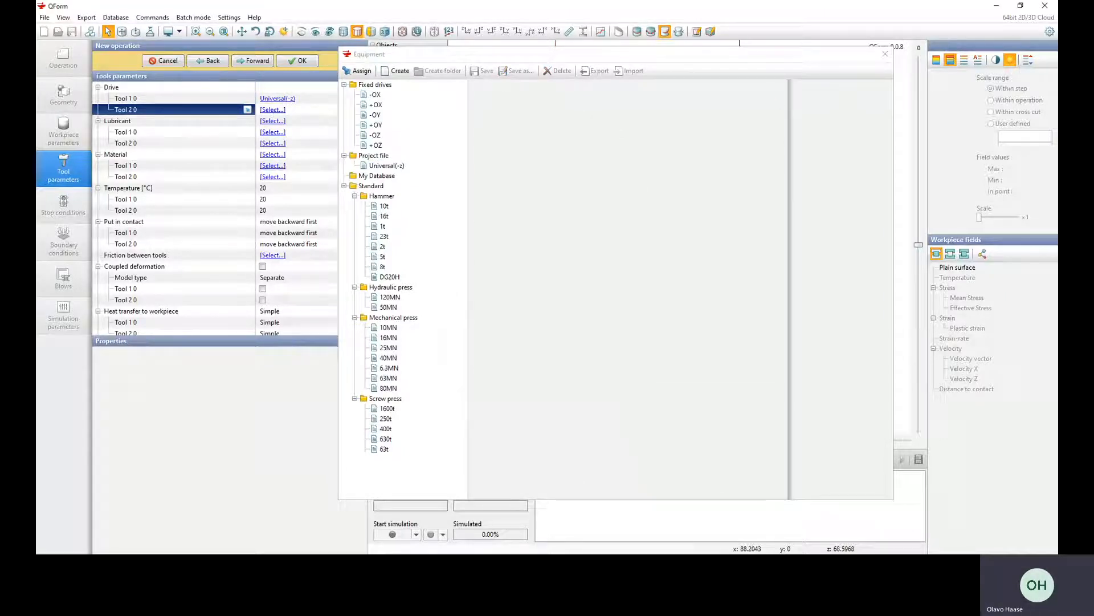
drag(533, 54, 863, 78)
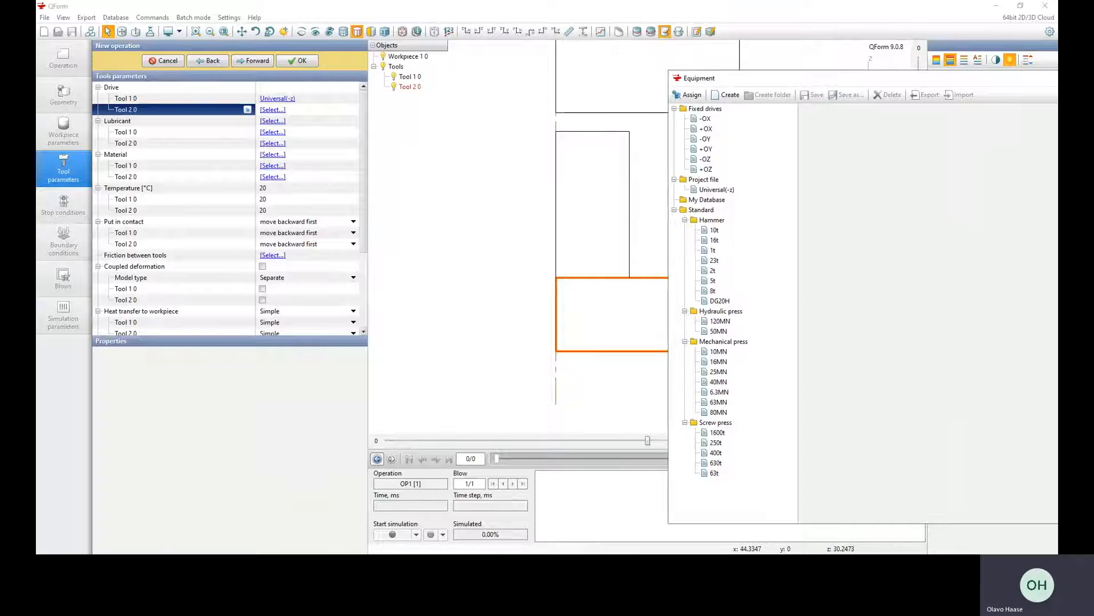
click(707, 169)
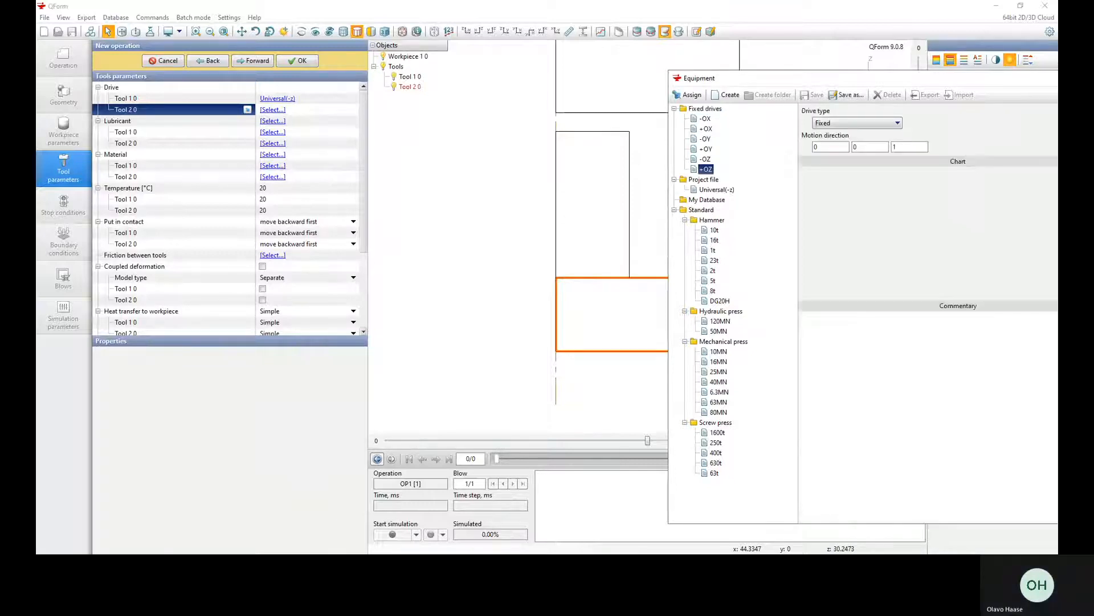
click(688, 95)
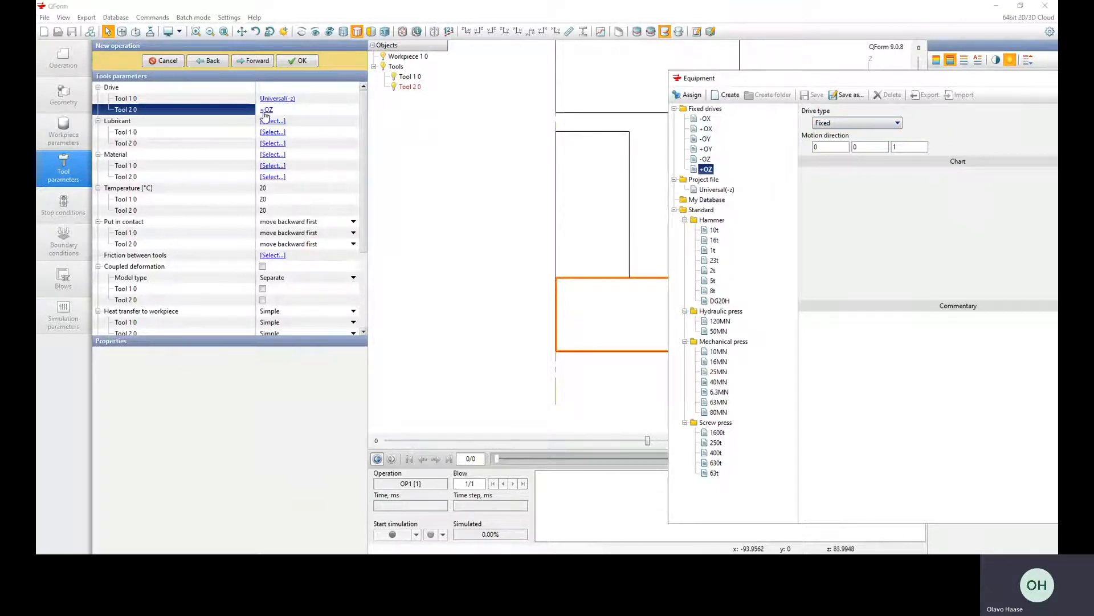
- Assign the Graphite + water lubricant for hot forging of steels to both tools at once
drag(693, 78, 500, 53)
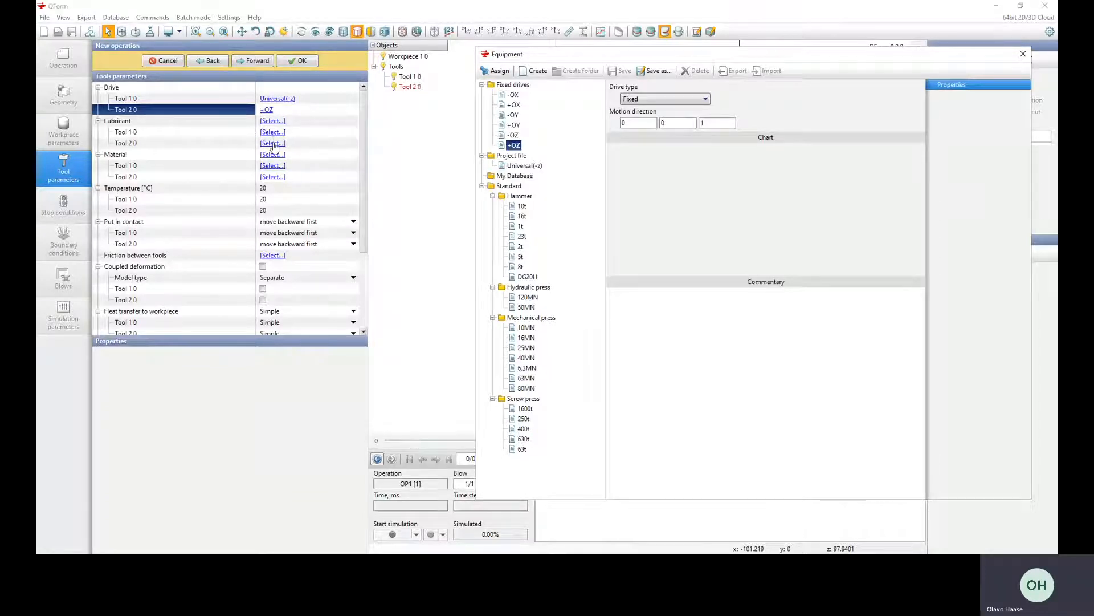
click(136, 134)
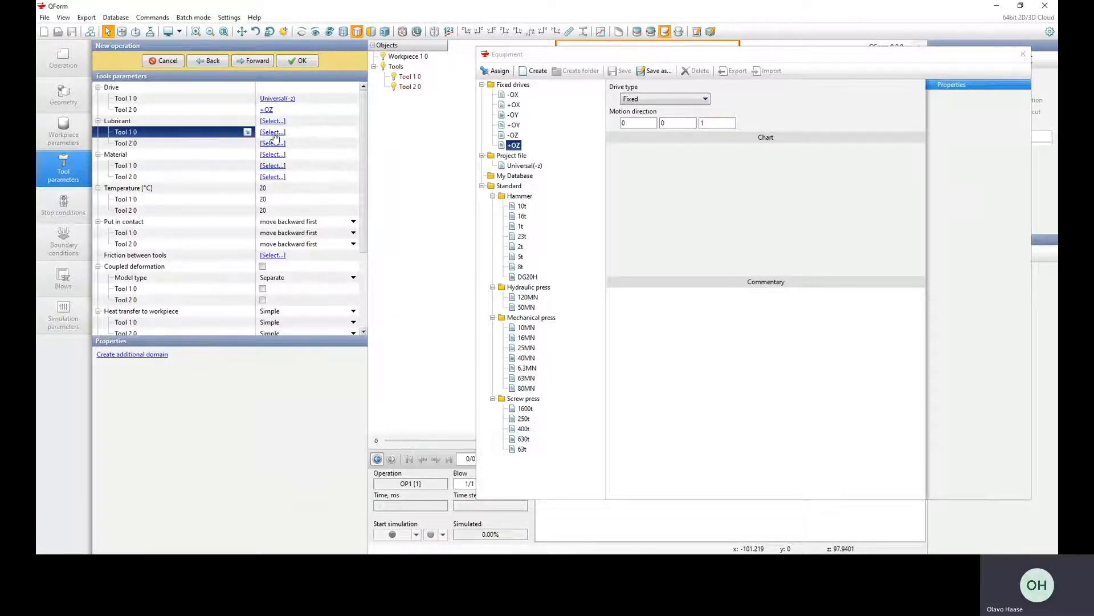
click(233, 145)
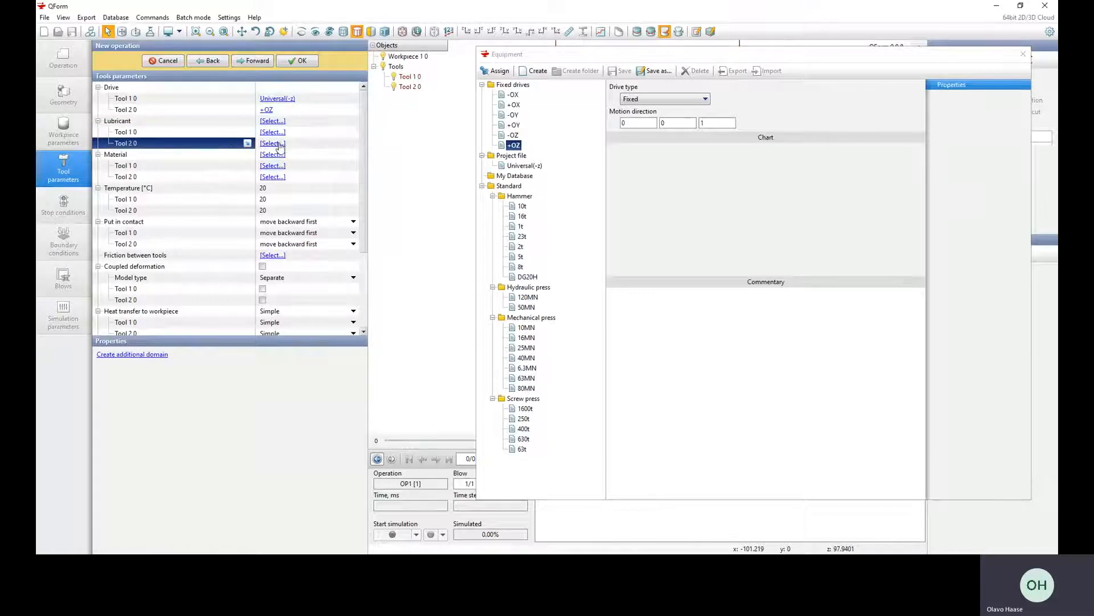
click(226, 122)
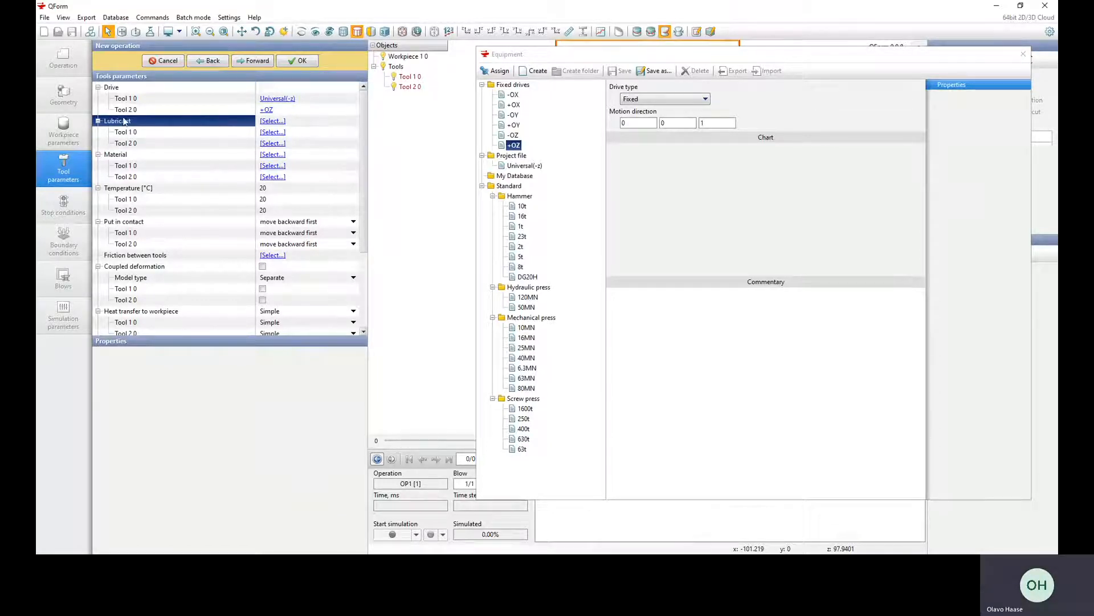
click(281, 124)
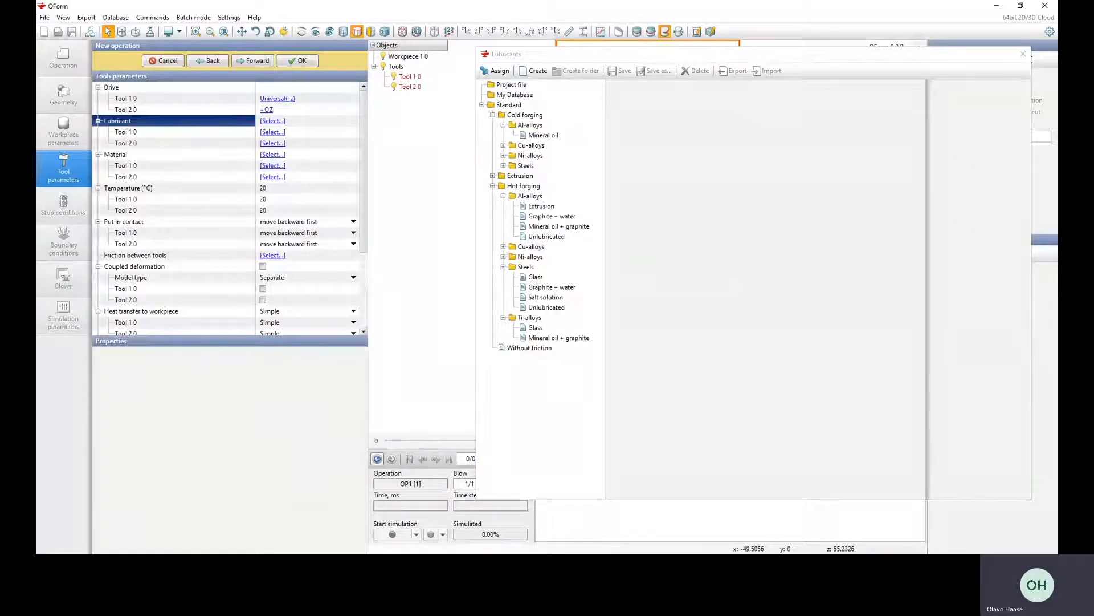
click(525, 267)
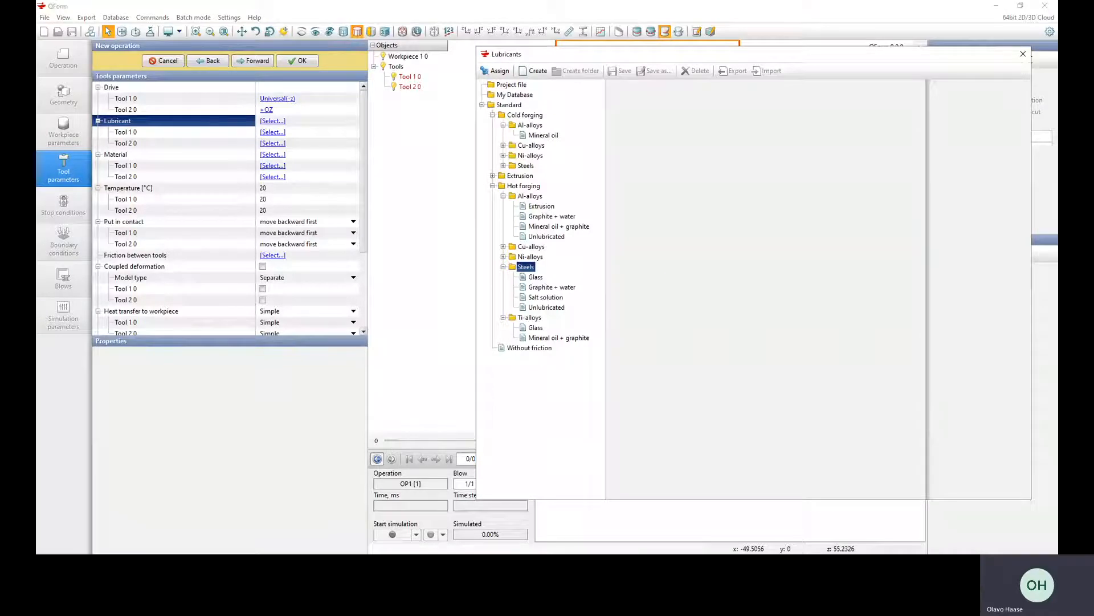
click(552, 287)
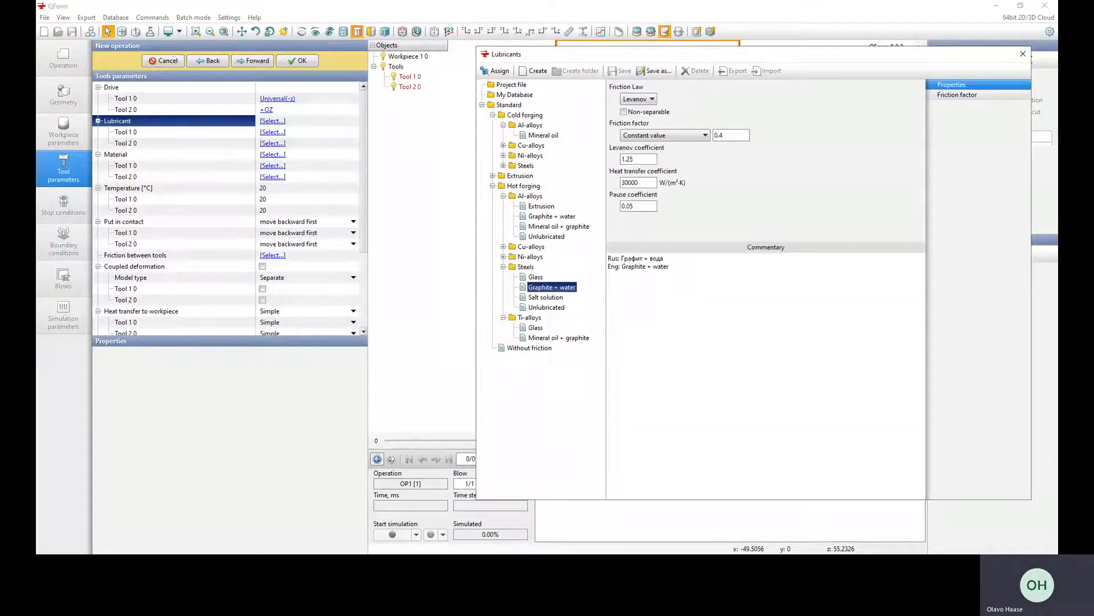
double_click(551, 287)
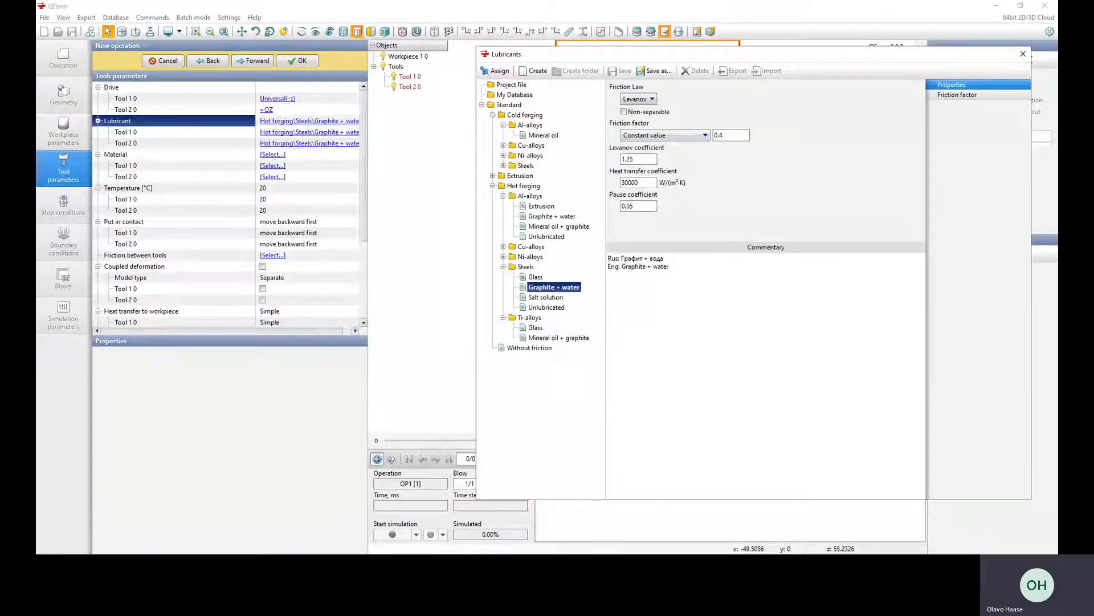
- Assign the H13; 6408 steel from the standard tool materials to both tools at once
click(298, 329)
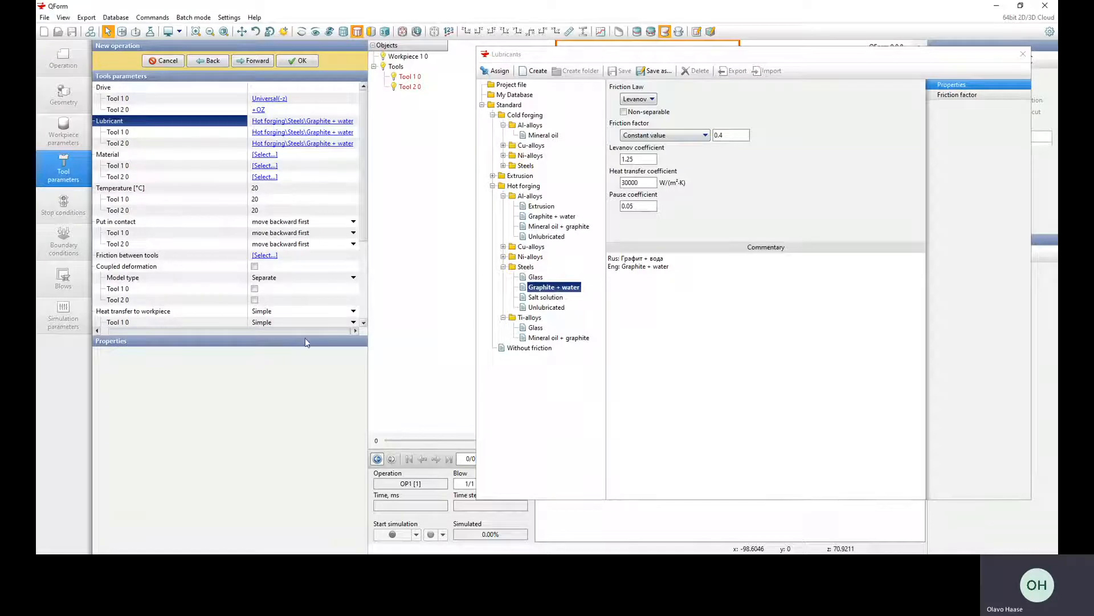
drag(277, 334, 249, 330)
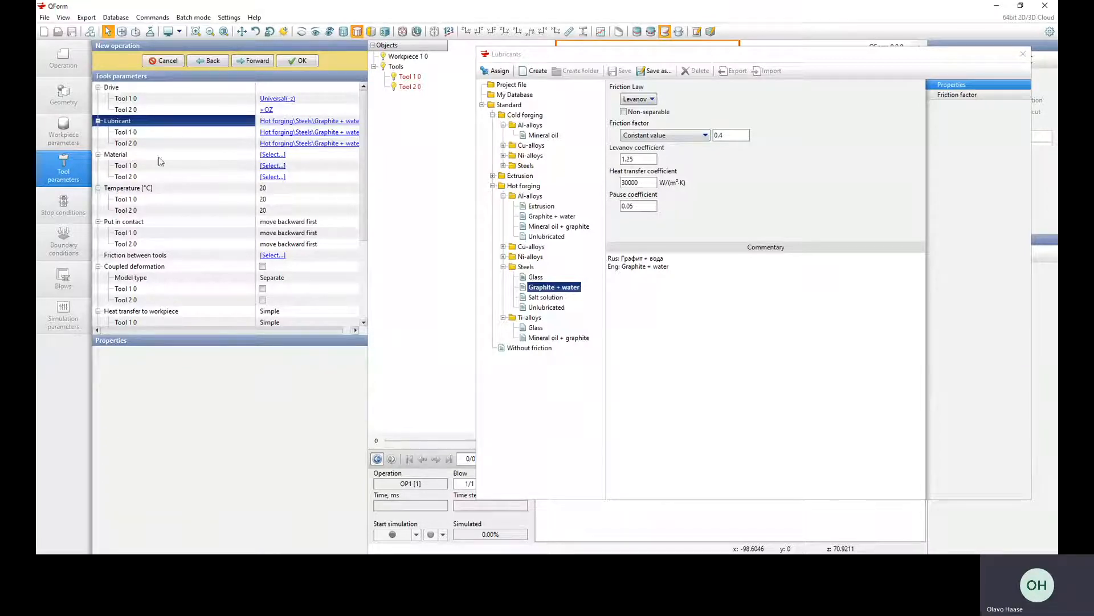
click(275, 155)
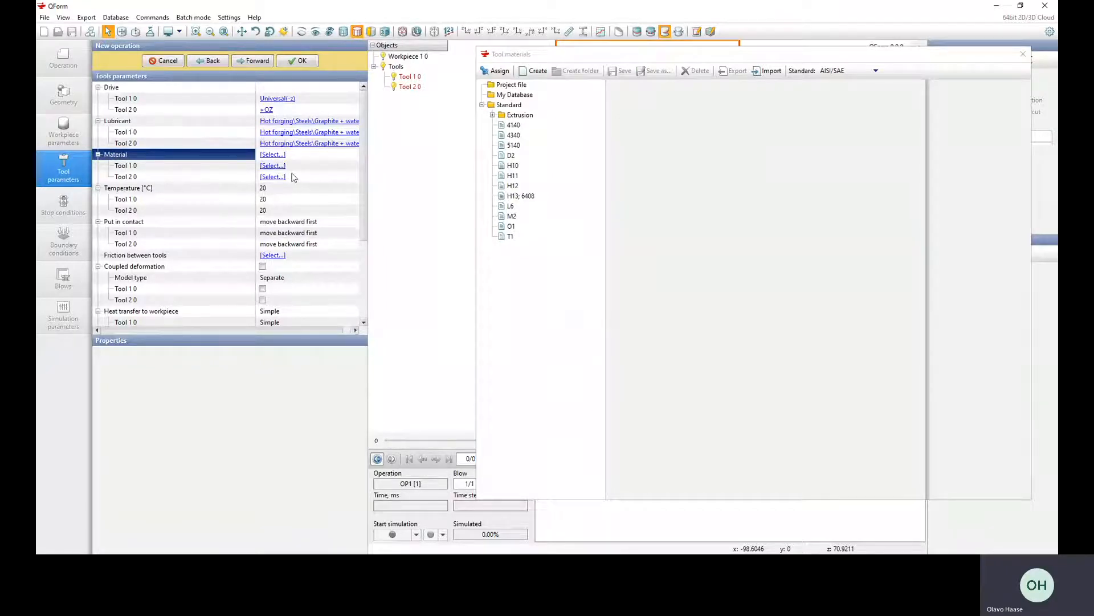
click(513, 175)
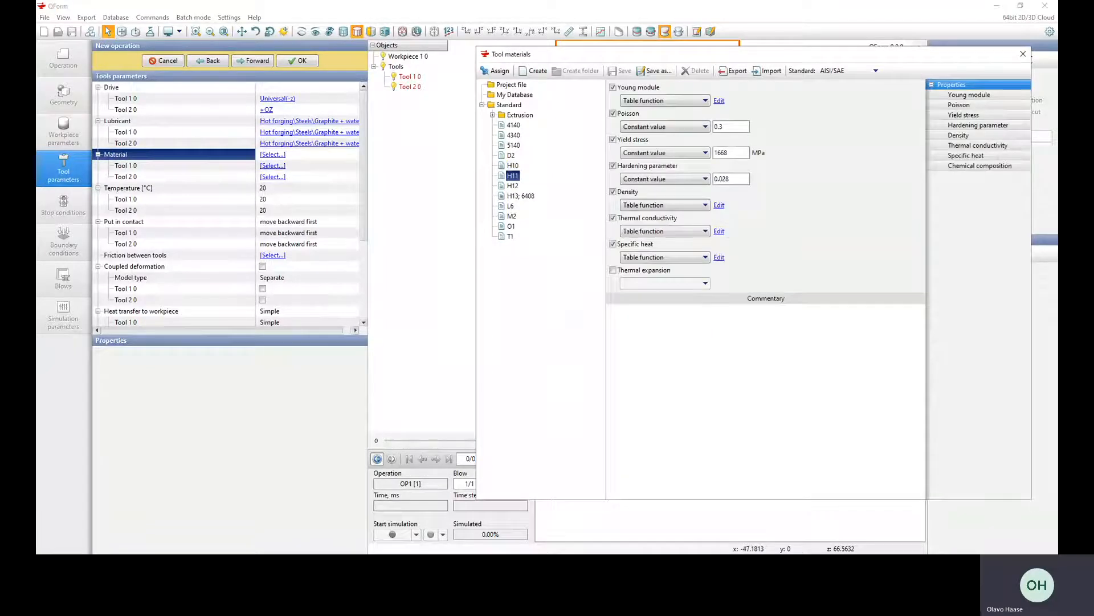
click(520, 196)
click(511, 206)
click(513, 186)
click(520, 196)
double_click(521, 197)
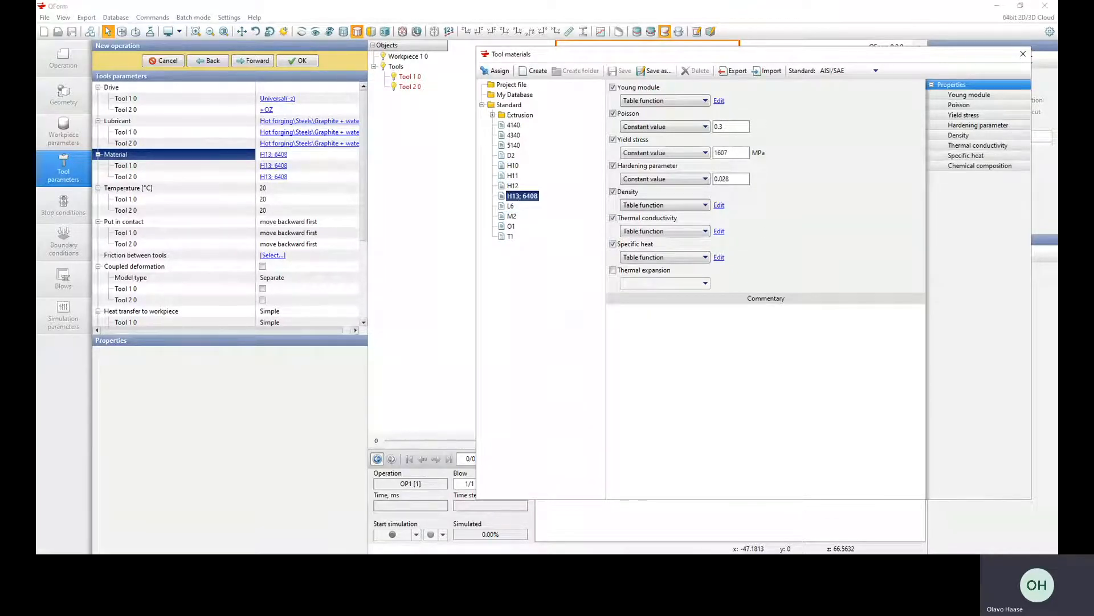
- Examine the H13; 6408 property data, including Young's modulus, yield stress, hardening parameter, thermal conductivity and chemical composition
click(959, 105)
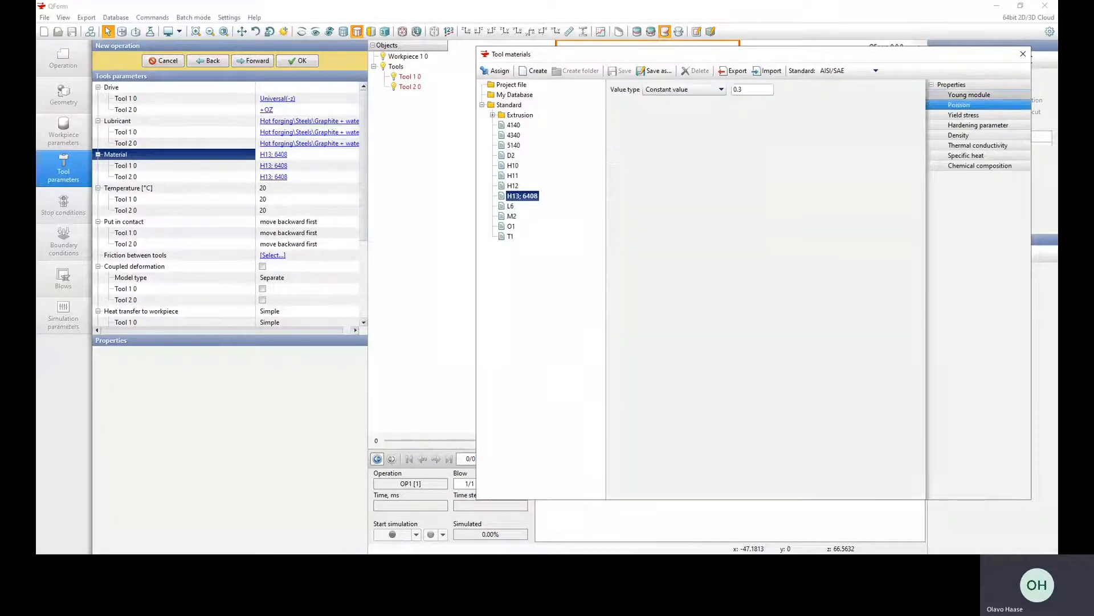
click(969, 95)
click(959, 105)
key(Down)
key(Down)
key(Down)
key(Down)
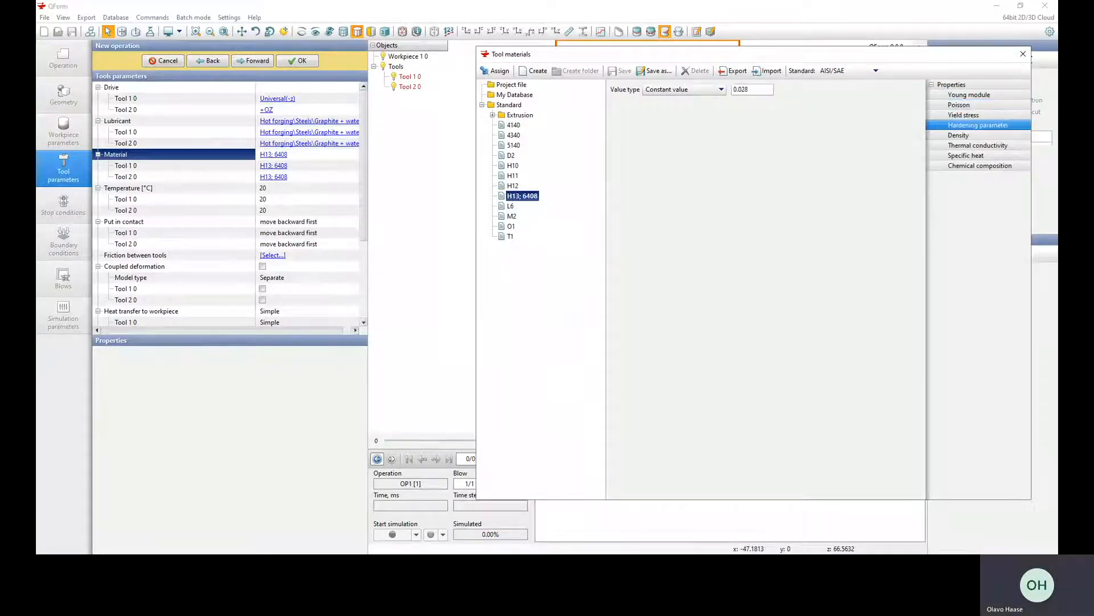
key(Down)
key(Down)
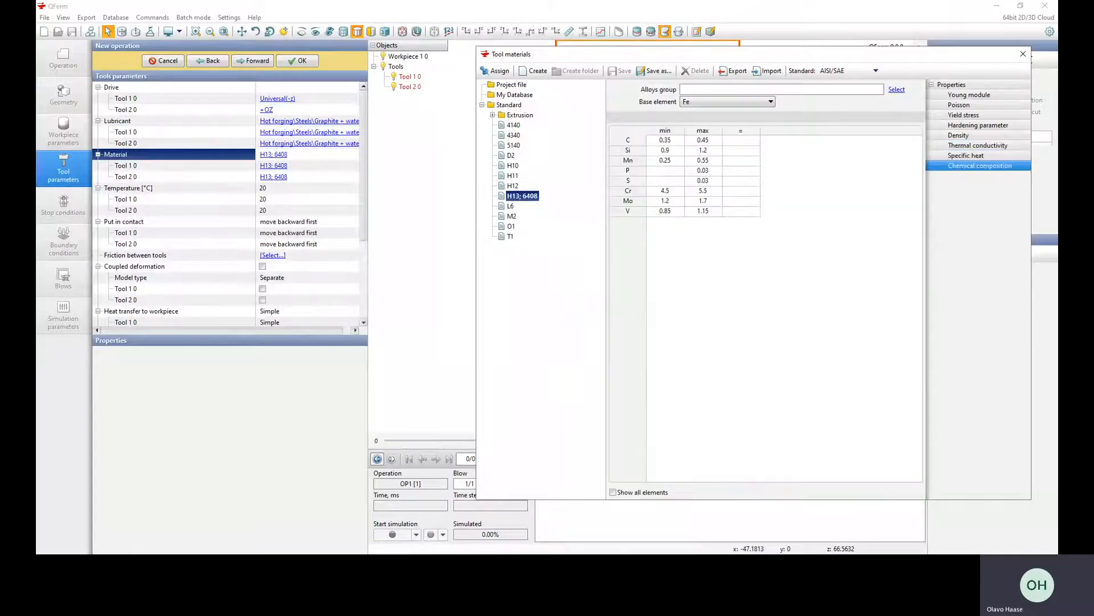
key(Up)
key(Up)
key(Up)
key(Up)
key(Up)
key(Up)
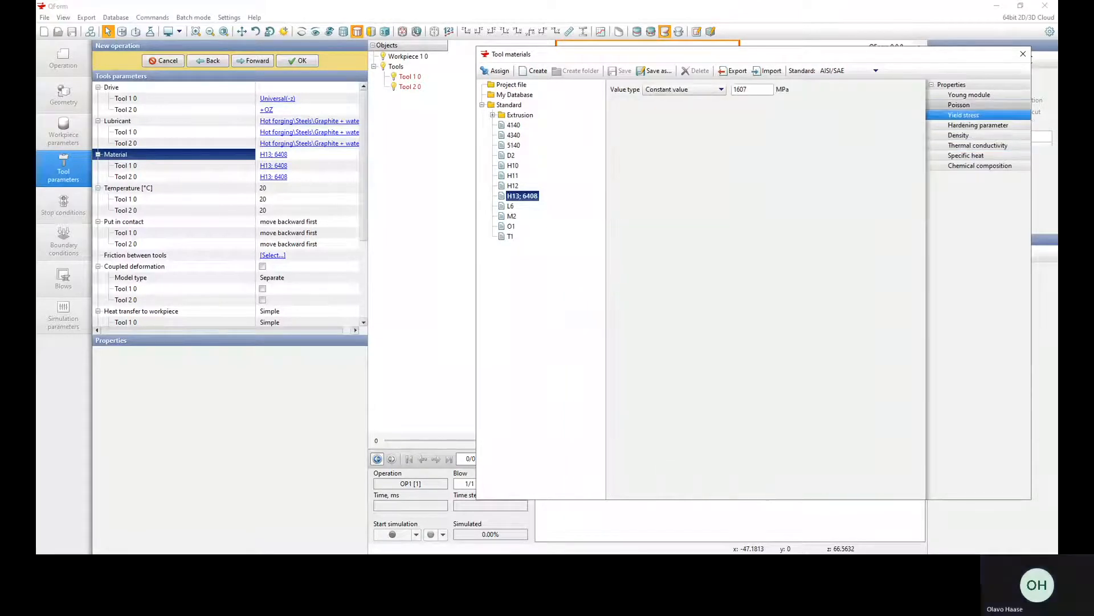
key(Up)
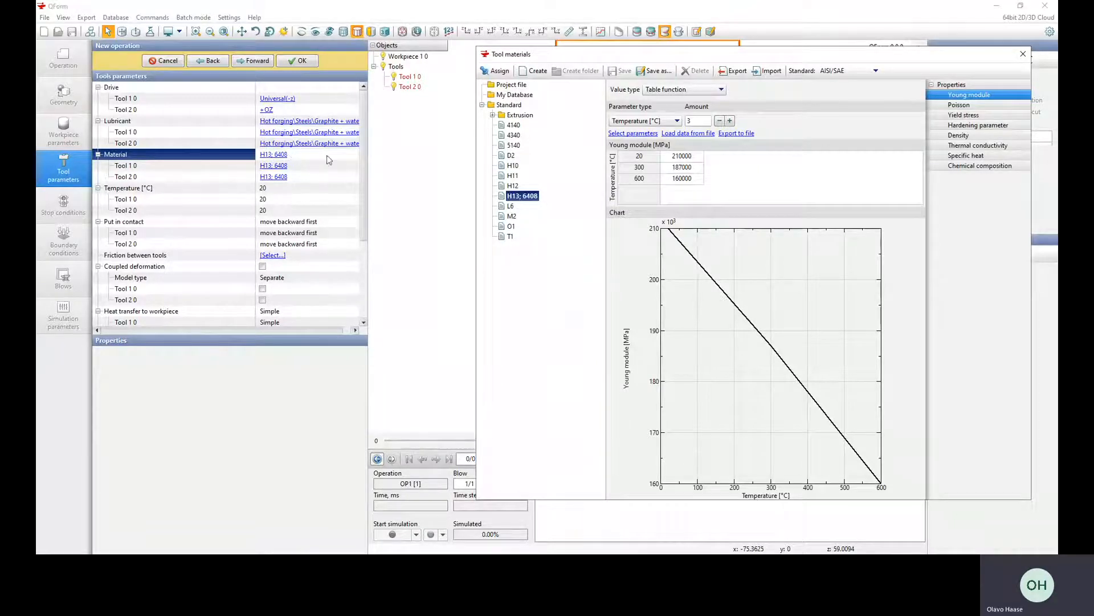
click(272, 187)
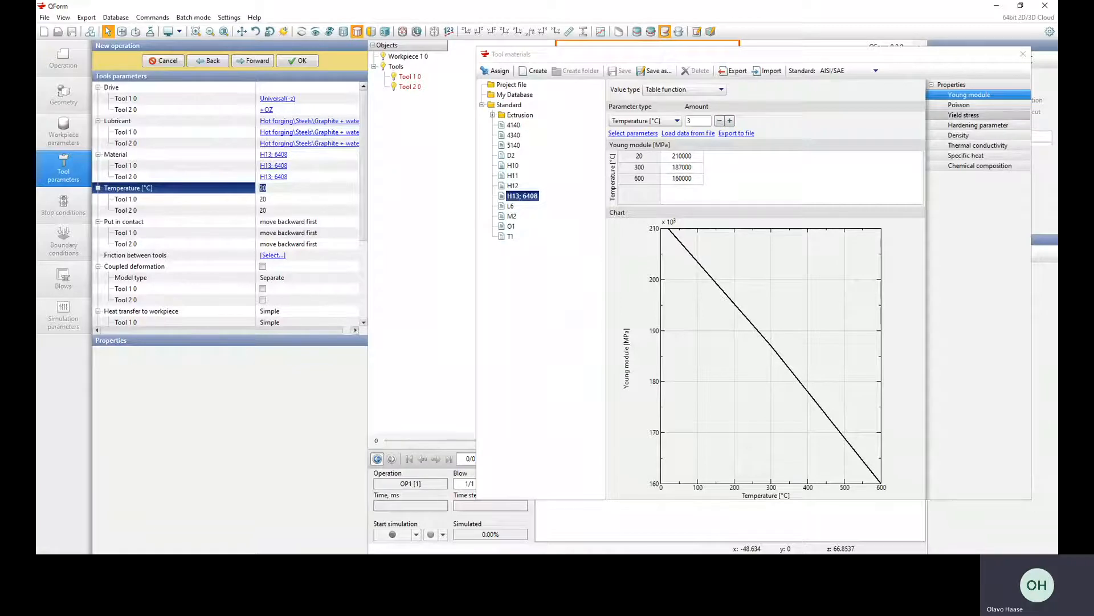
click(960, 105)
click(963, 116)
click(978, 125)
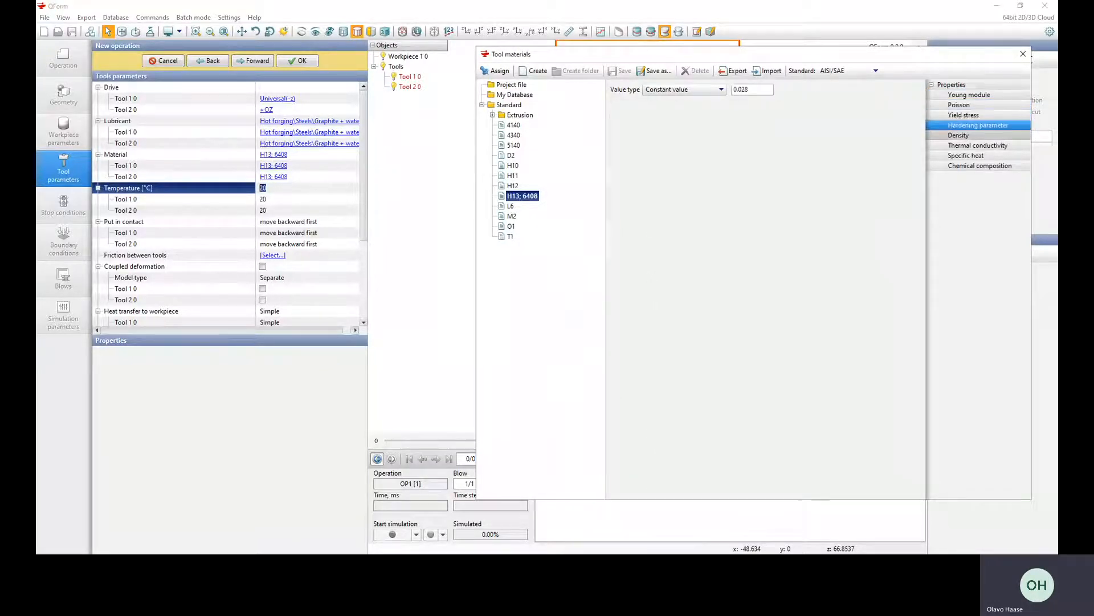
click(977, 145)
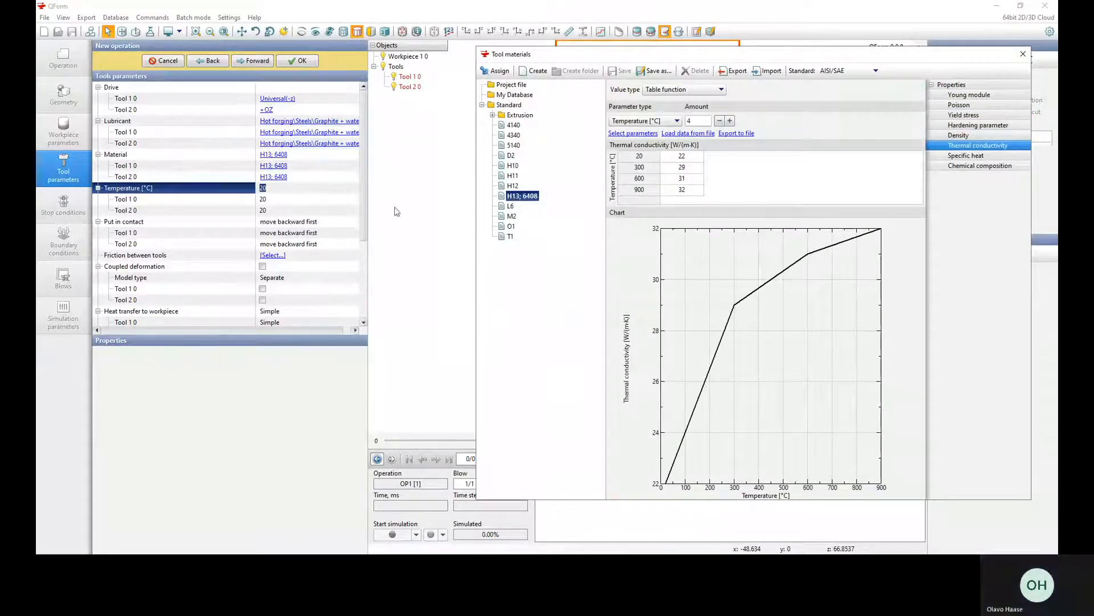
- Set the temperature of both tools to 300 °C and choose move backward first for putting them in contact
click(271, 189)
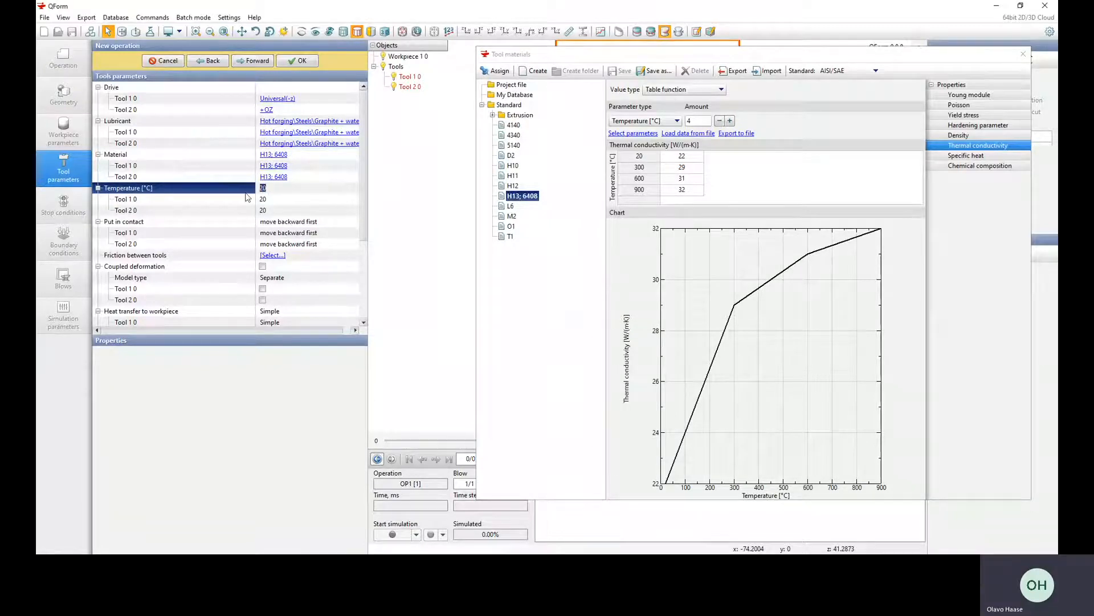
text(300)
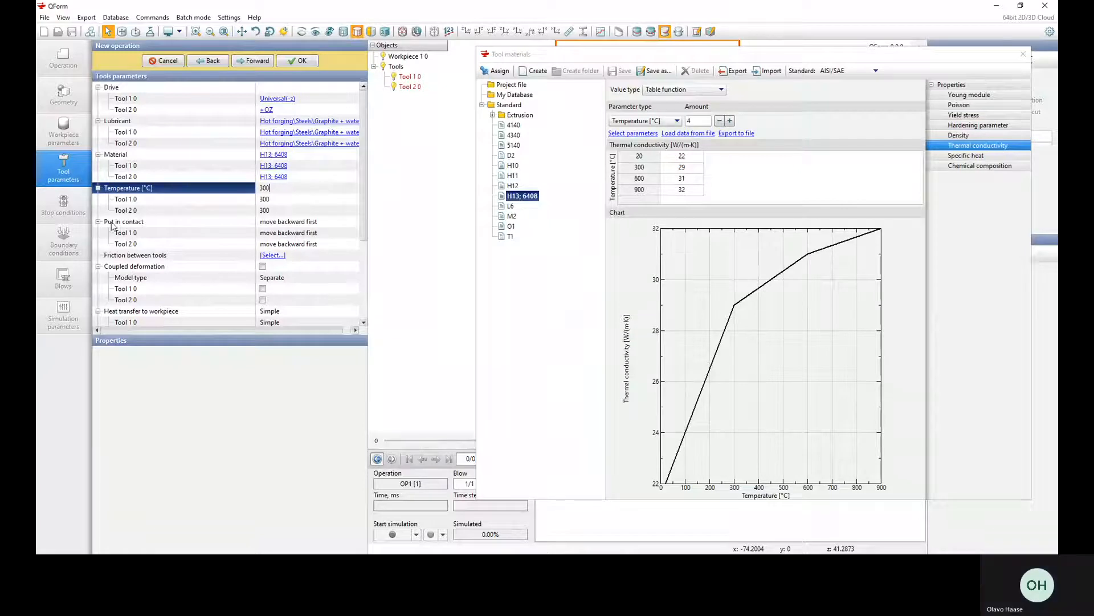
drag(365, 181, 365, 196)
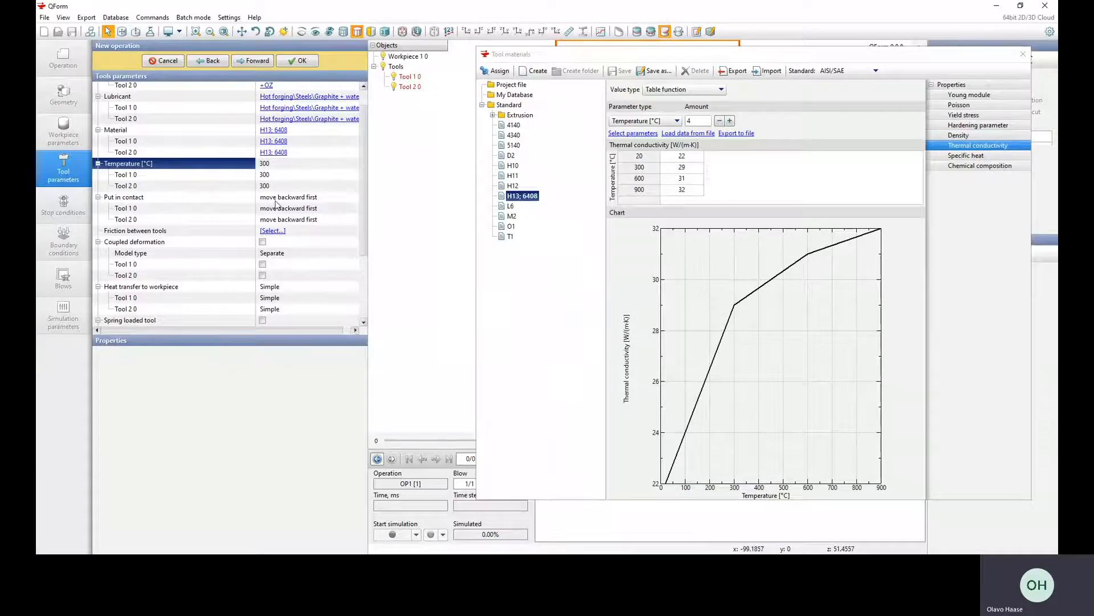
click(1023, 54)
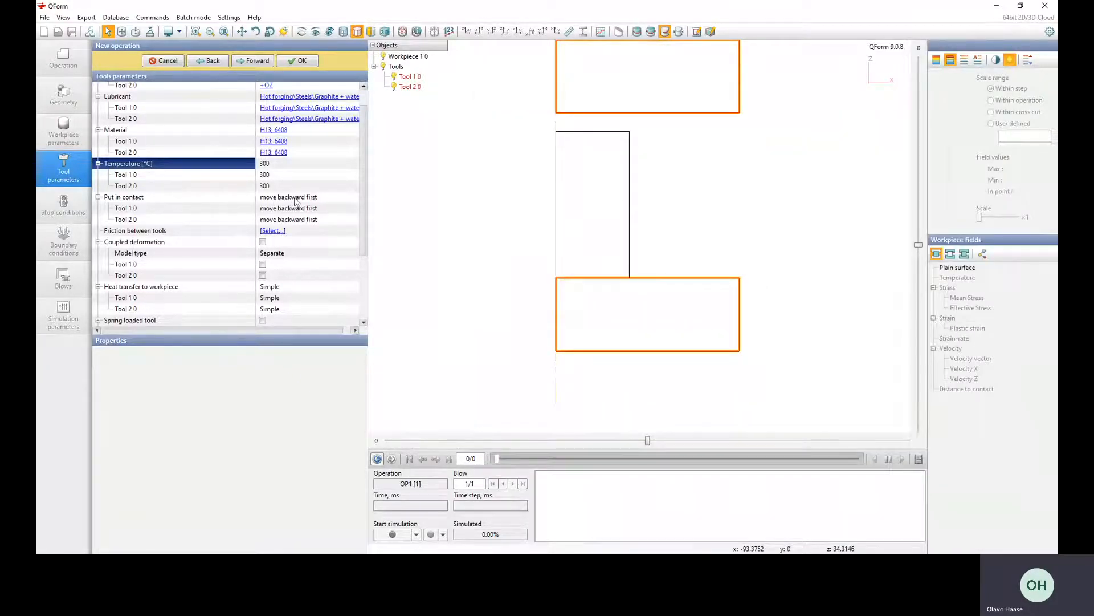
click(319, 197)
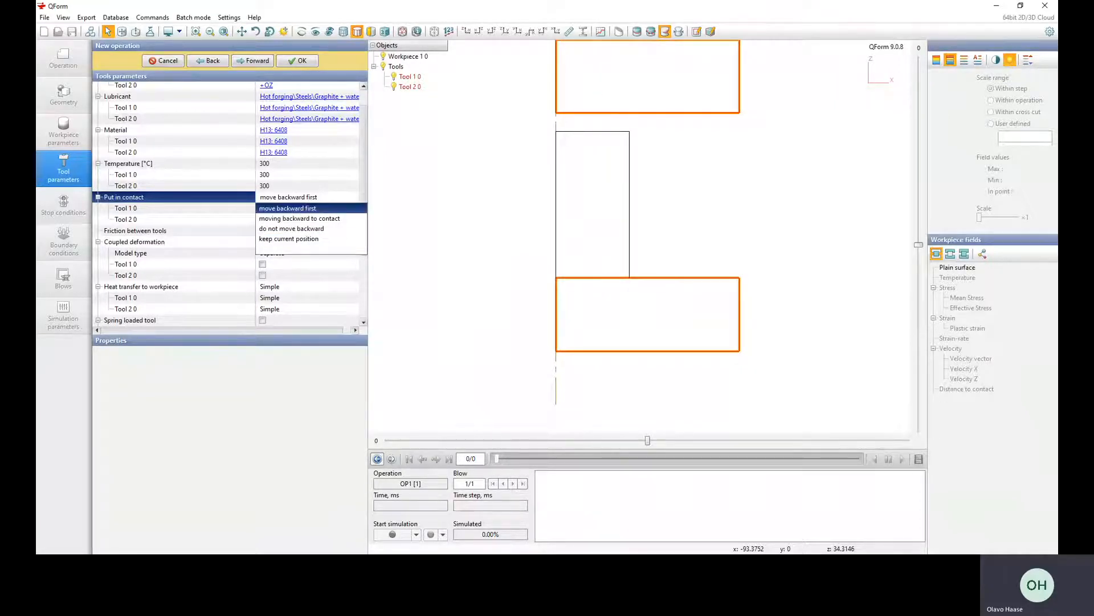
click(287, 208)
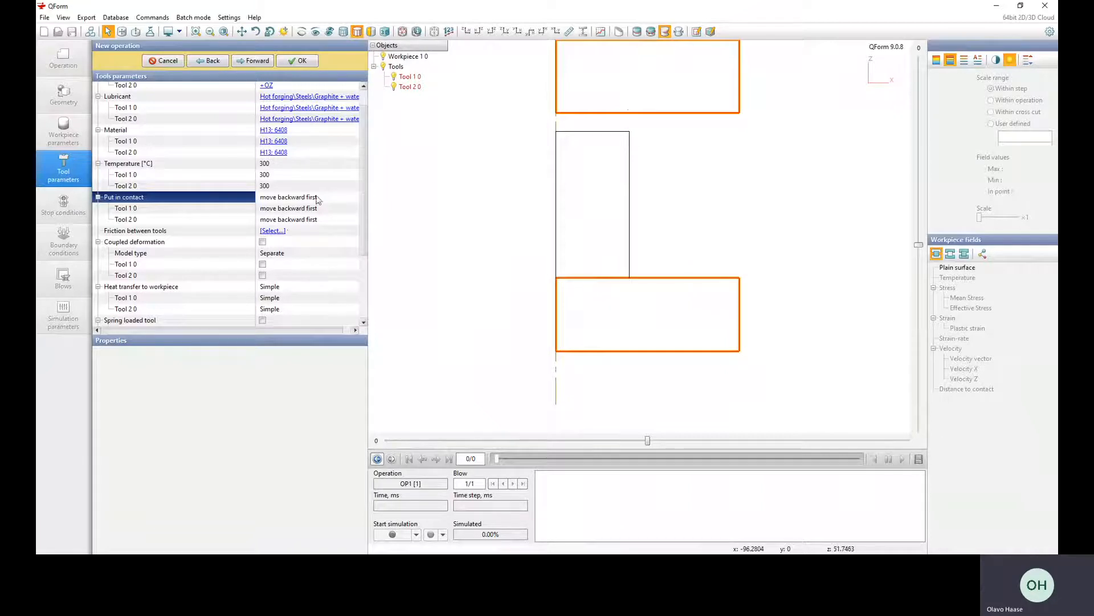
- Examine the Steel-steel without lubricant entry for friction between tools and close the database without assigning it
click(276, 232)
click(275, 231)
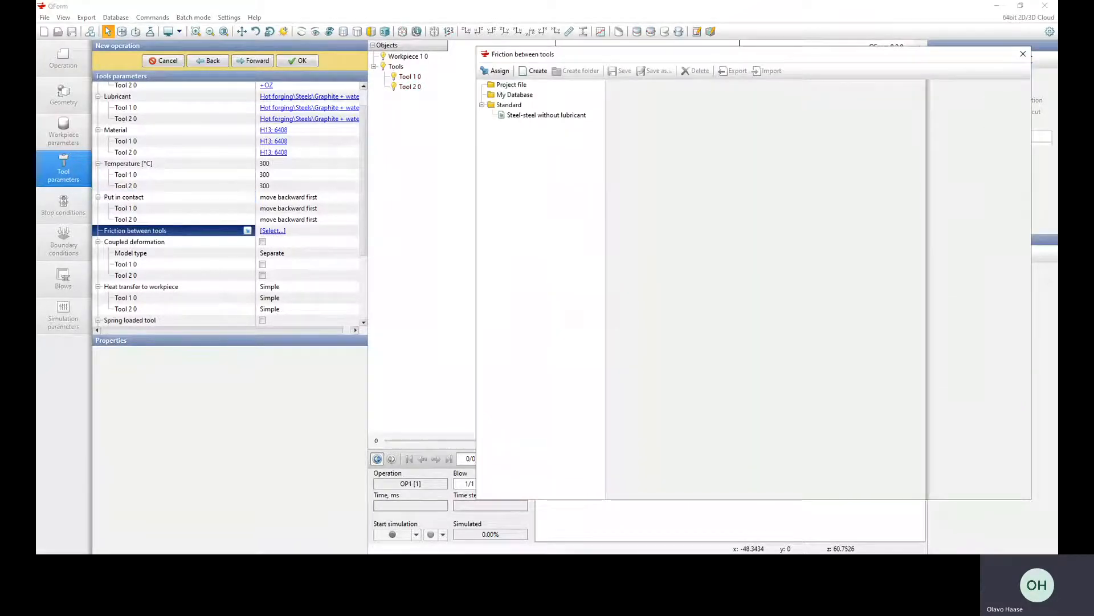
click(514, 95)
click(509, 105)
click(512, 85)
click(509, 105)
click(546, 115)
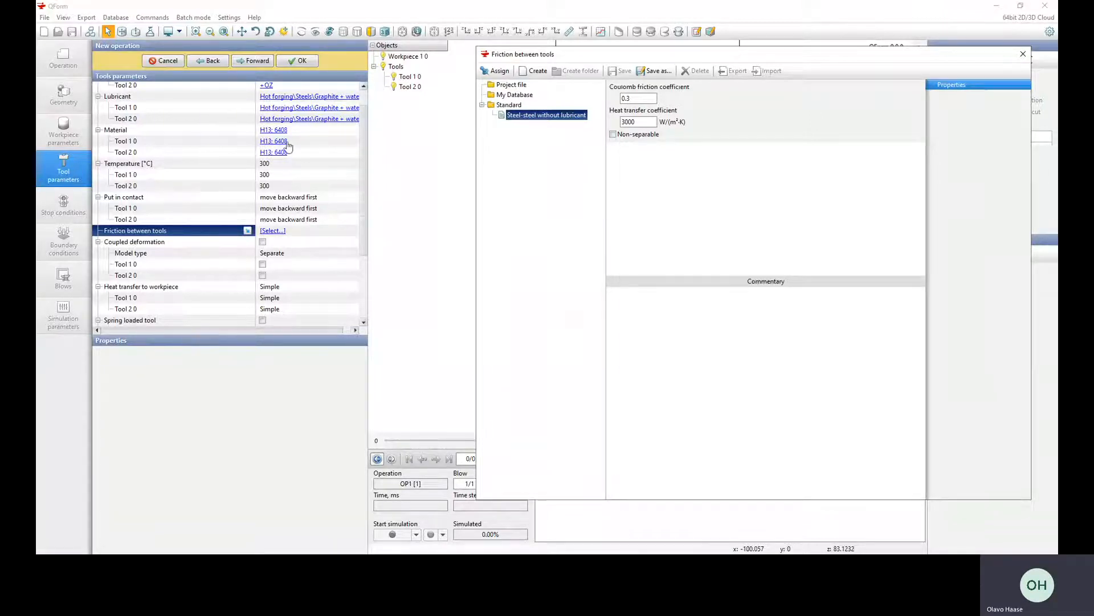
scroll(296, 143, up, 1)
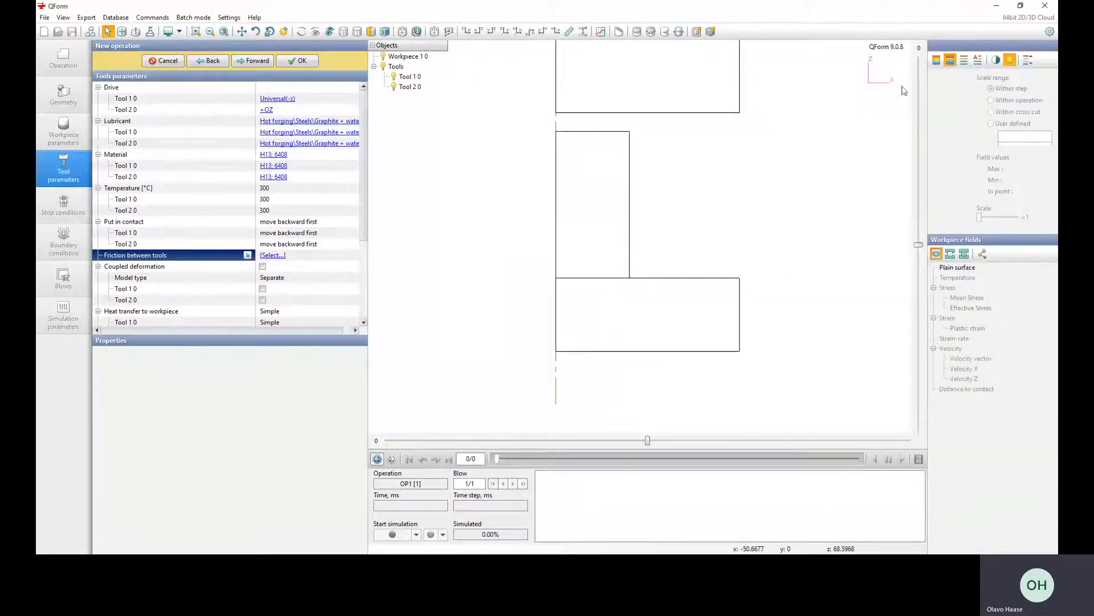
click(1023, 54)
- Proceed to the stop conditions and add a Distance condition from Tool 1 to Tool 2
drag(366, 215, 374, 146)
click(252, 64)
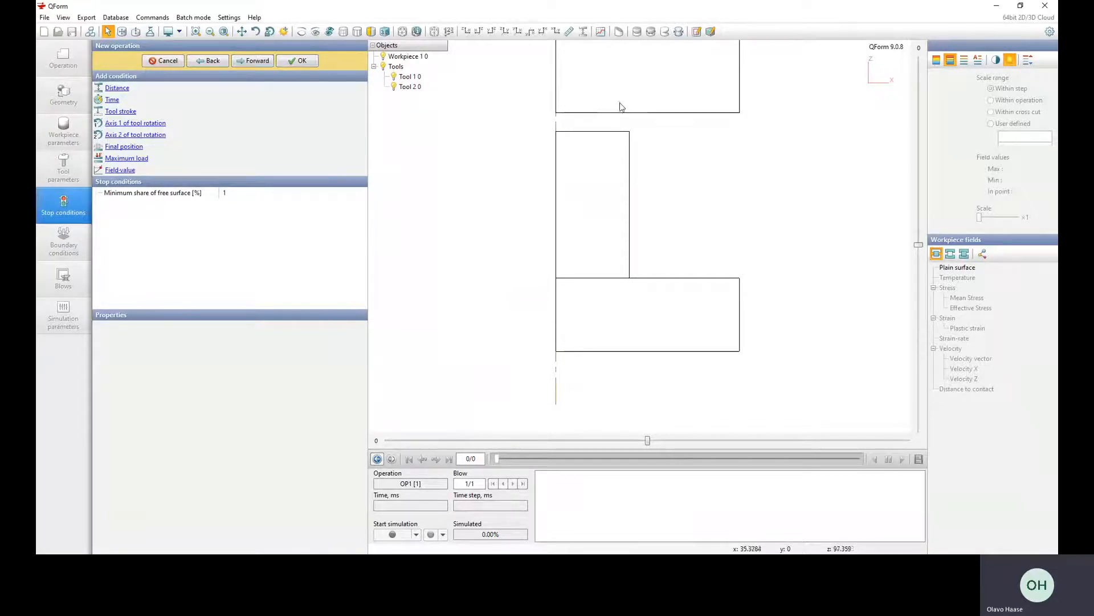
click(117, 88)
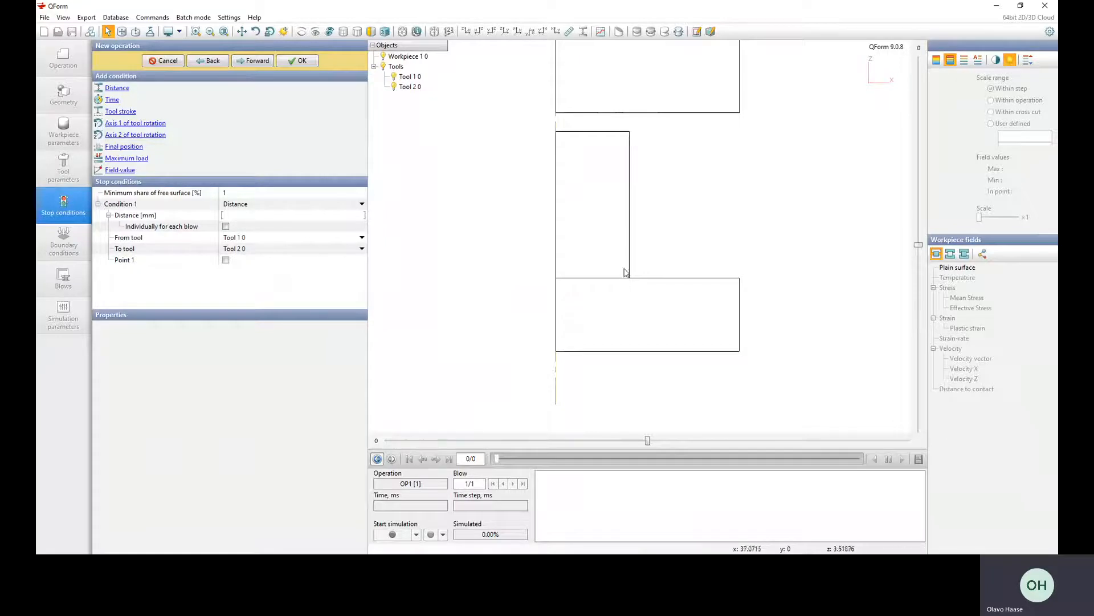
- Measure the workpiece's height in plane and set the Distance stop condition to 40 mm
click(570, 32)
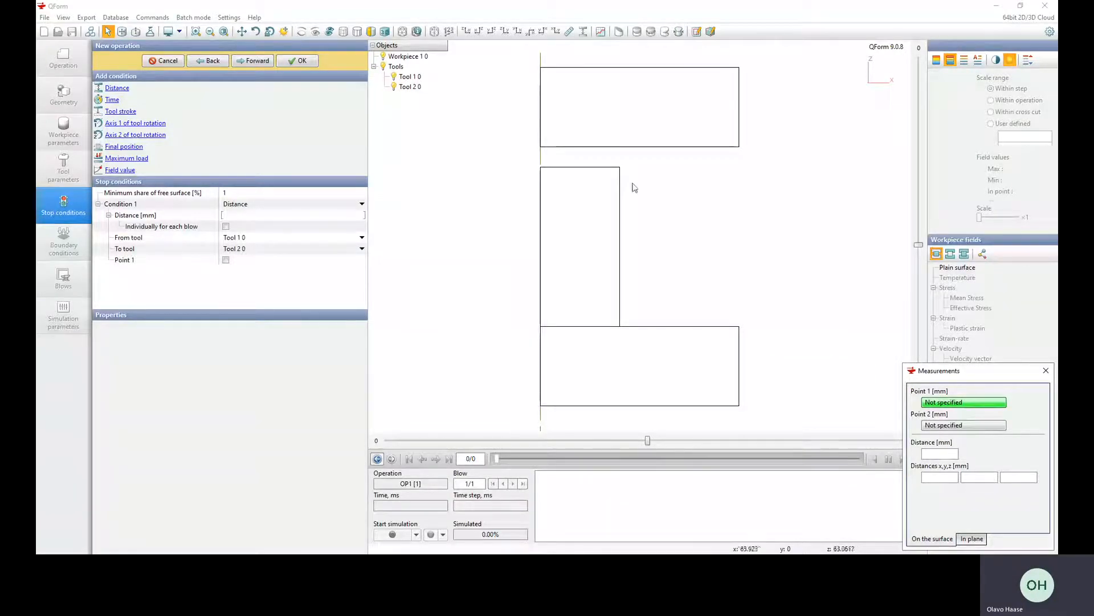
click(972, 539)
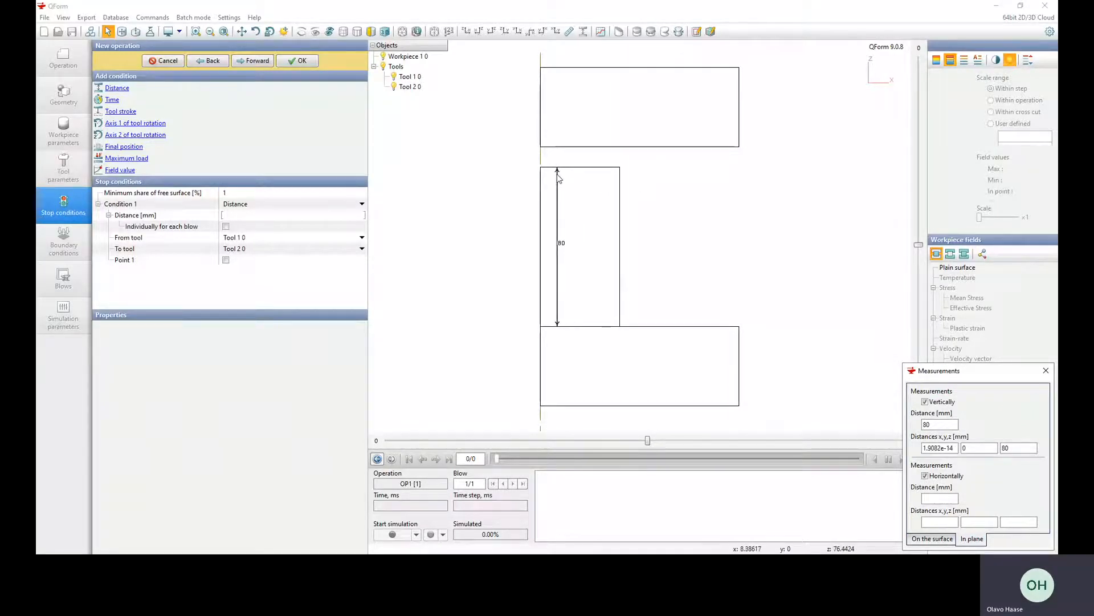
click(1046, 371)
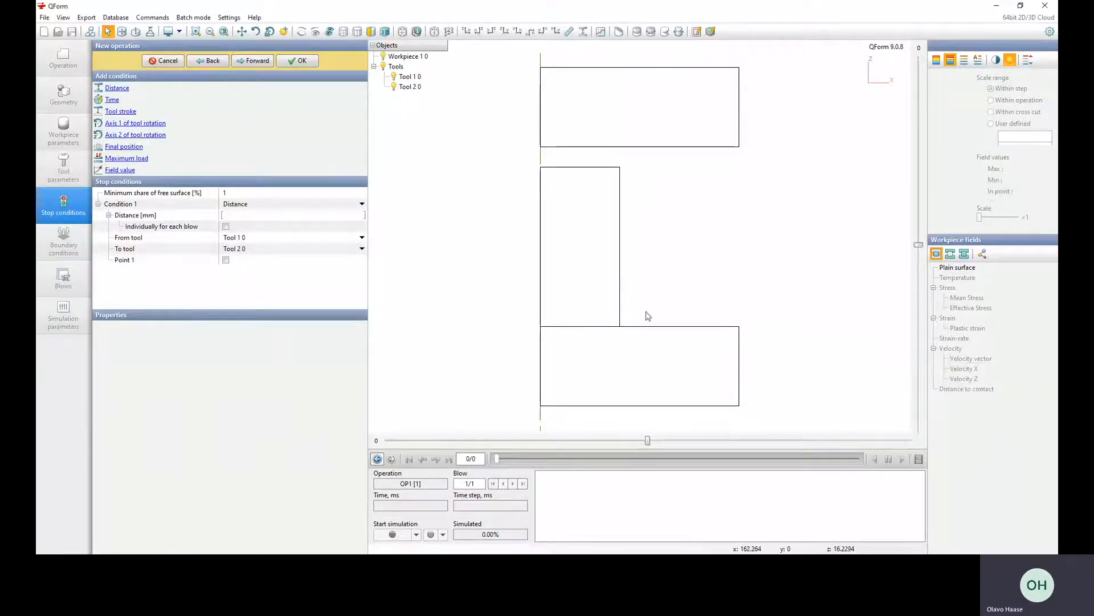
click(249, 214)
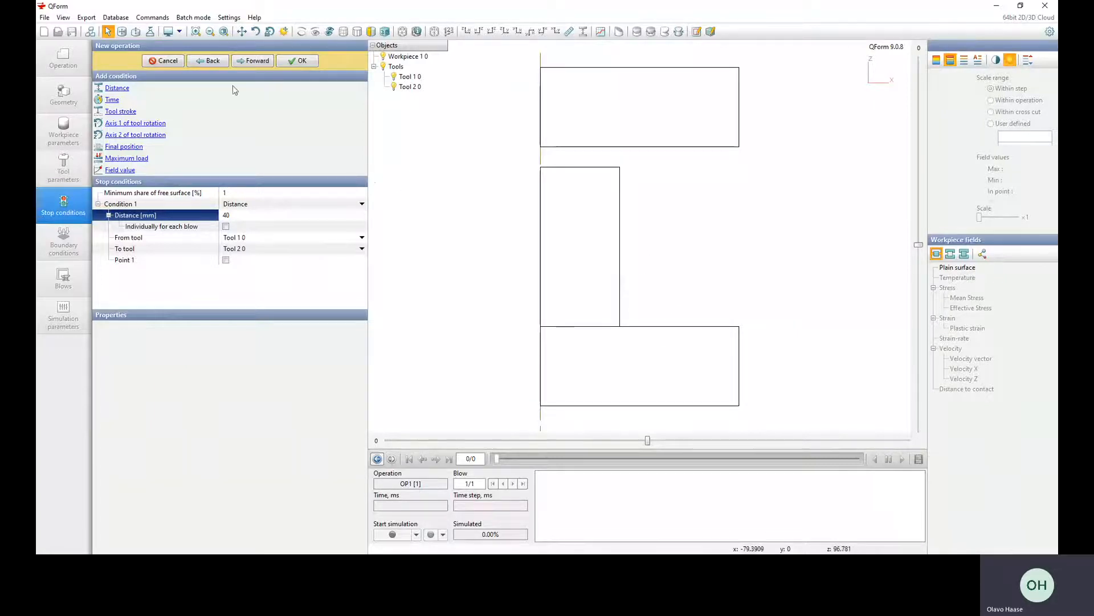
- Proceed to the boundary conditions and review the Air 20°C environment, the standard oils, and the condition types available for the workpiece and tools
click(254, 62)
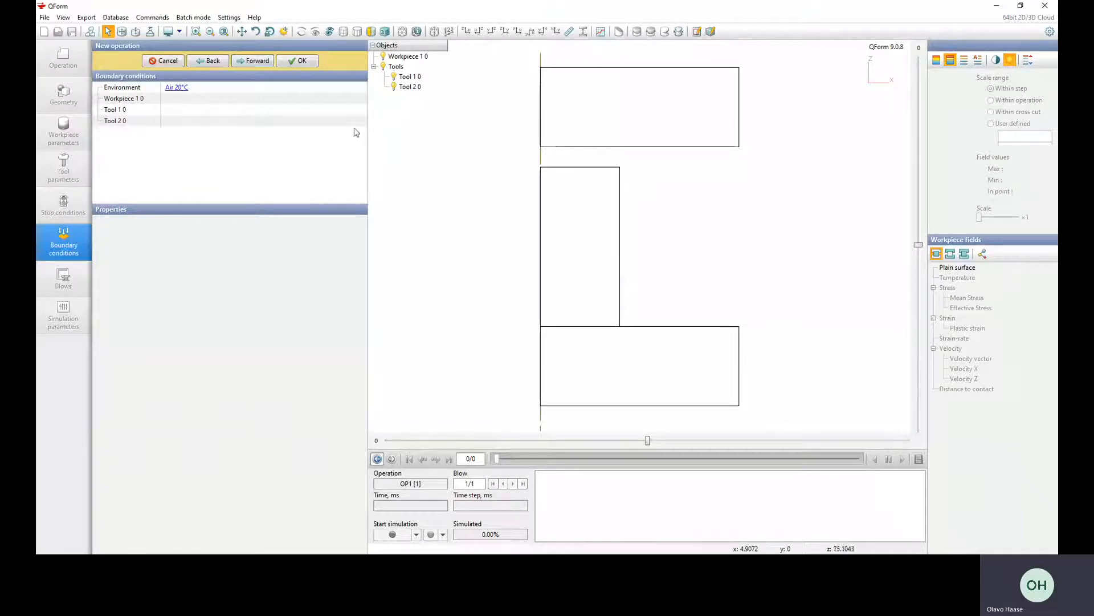
click(178, 88)
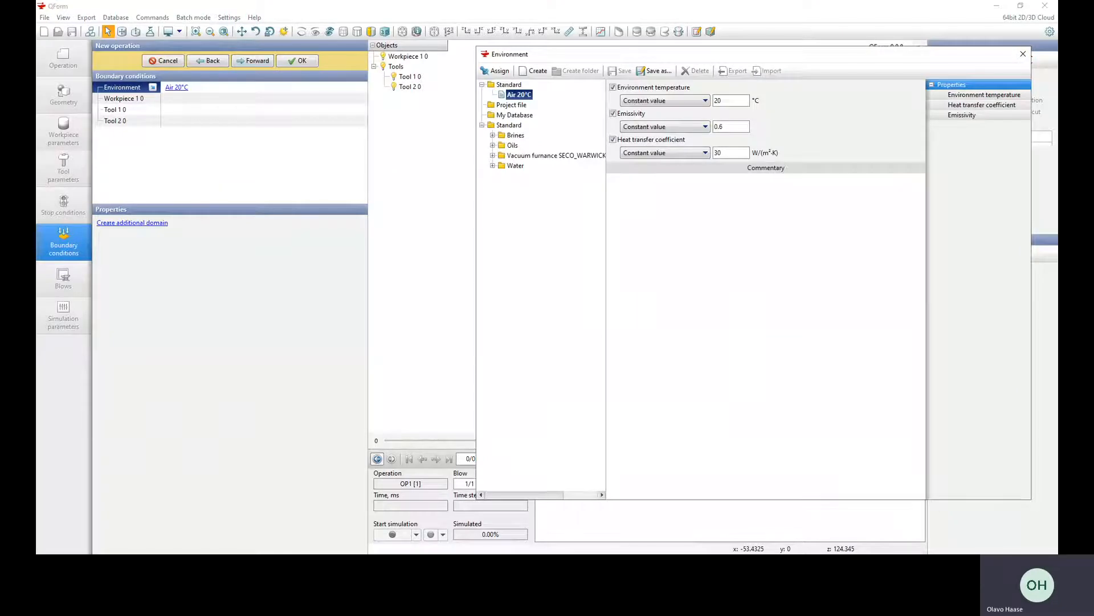
click(493, 145)
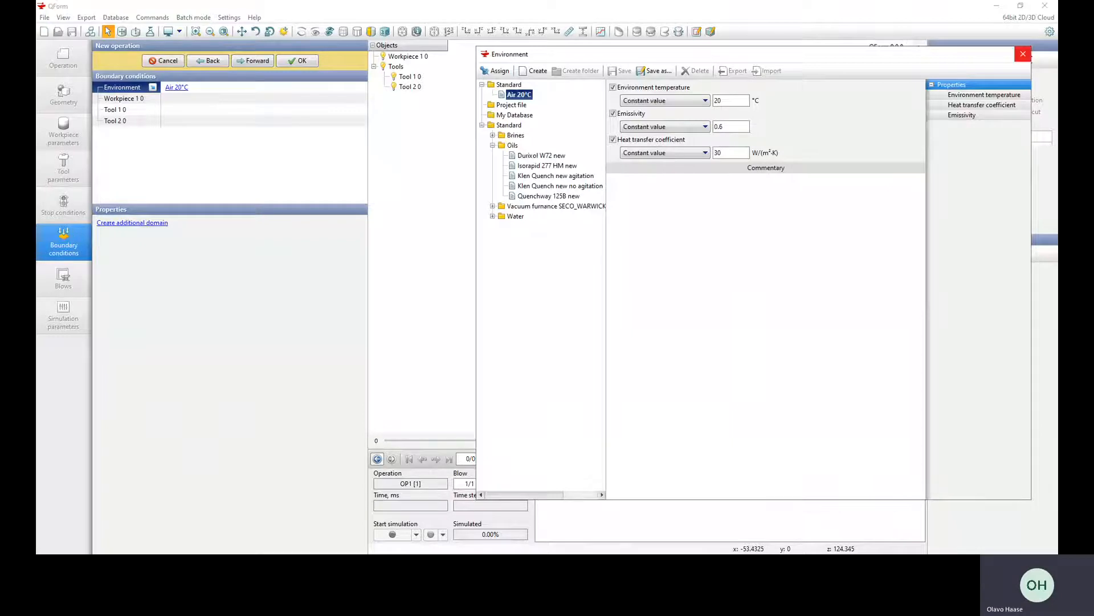
click(1023, 54)
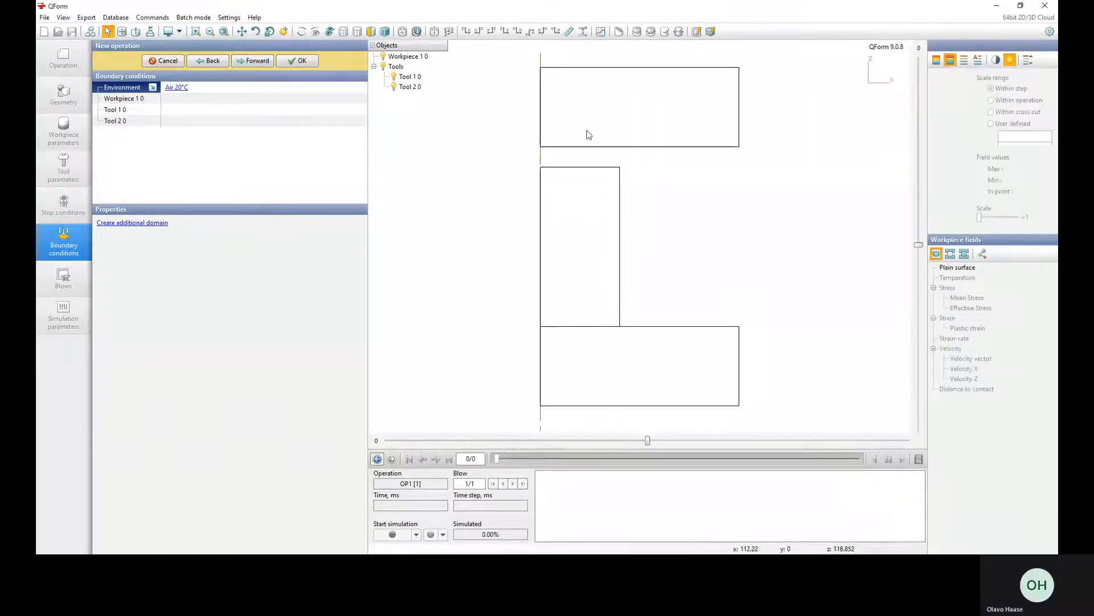
click(137, 99)
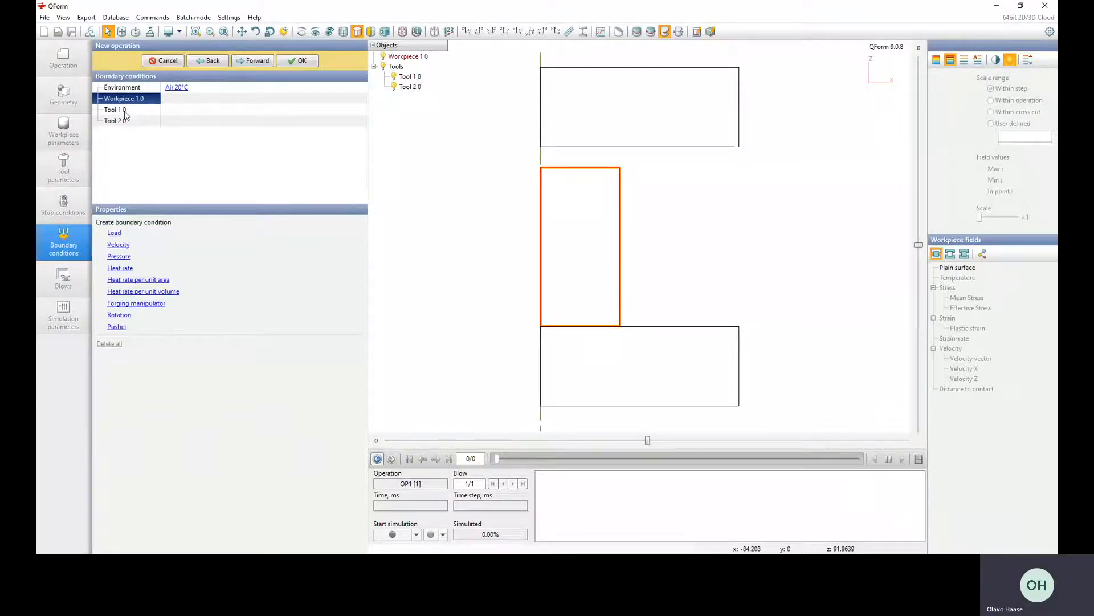
click(124, 110)
click(123, 121)
click(127, 110)
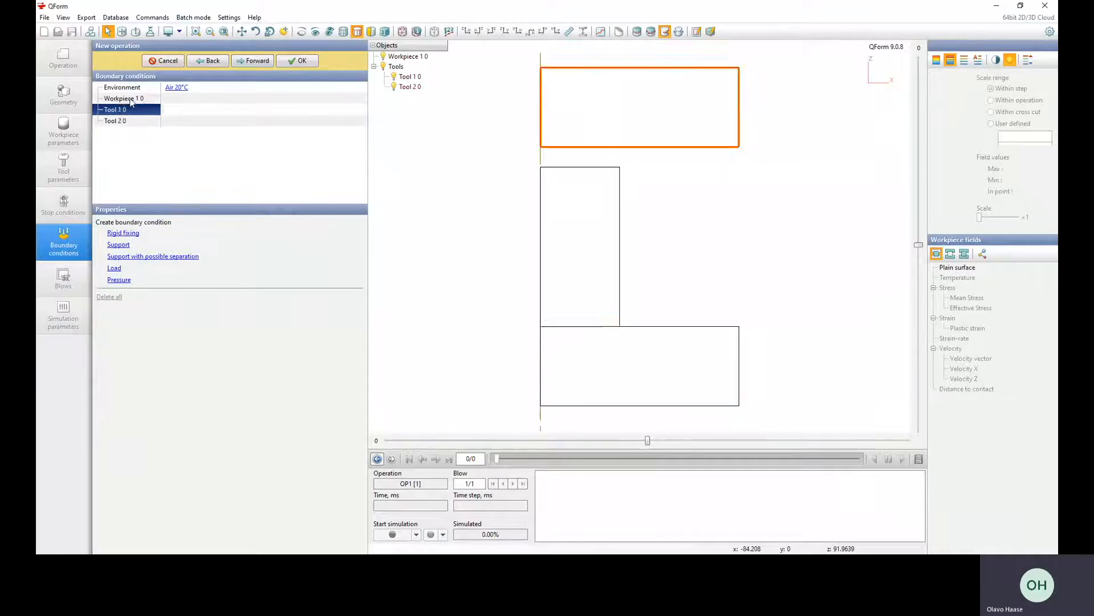
click(131, 99)
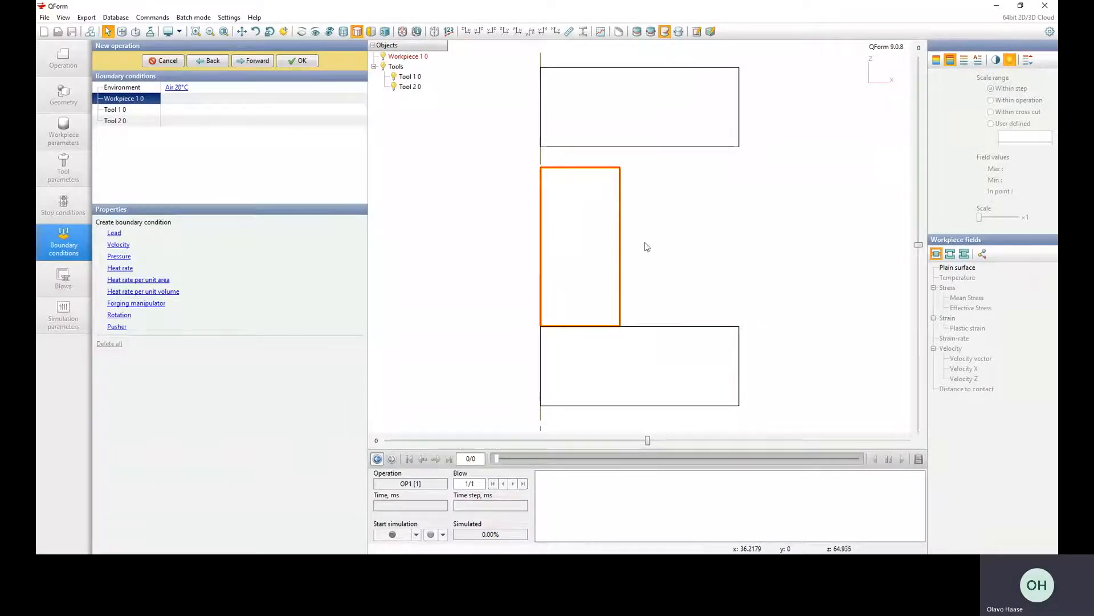
- Try a Velocity boundary condition with a rectangular domain on the workpiece, and delete it
click(119, 245)
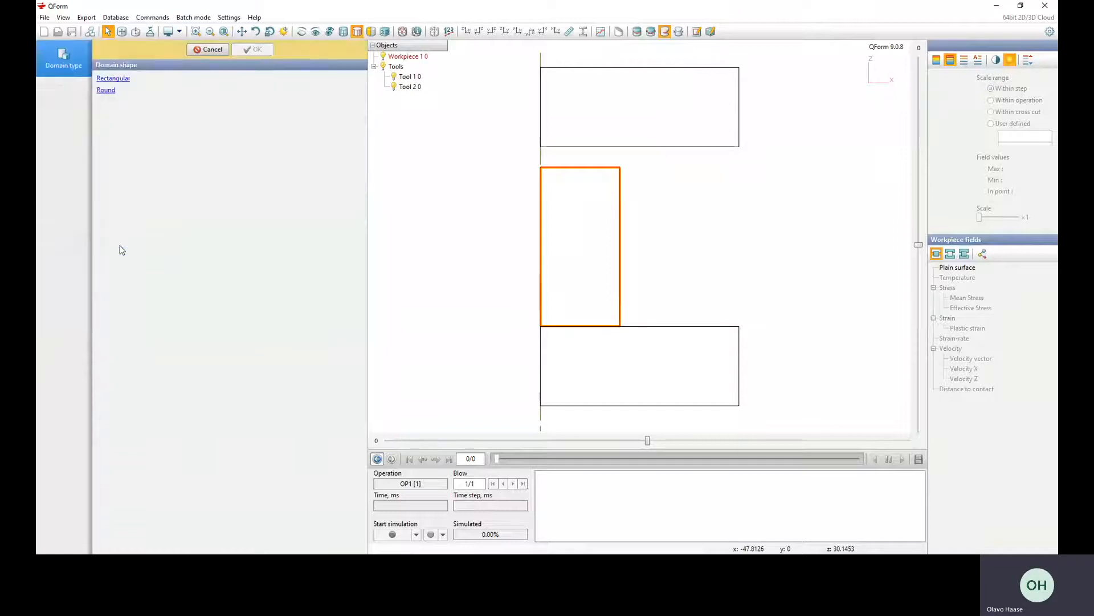
click(119, 80)
drag(117, 89, 104, 90)
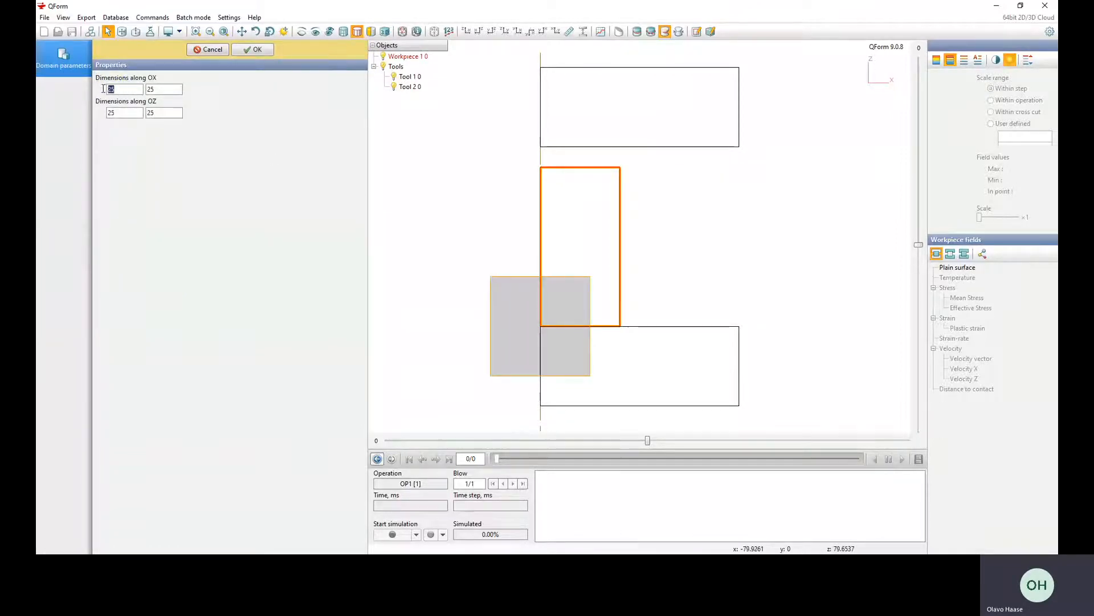
click(257, 50)
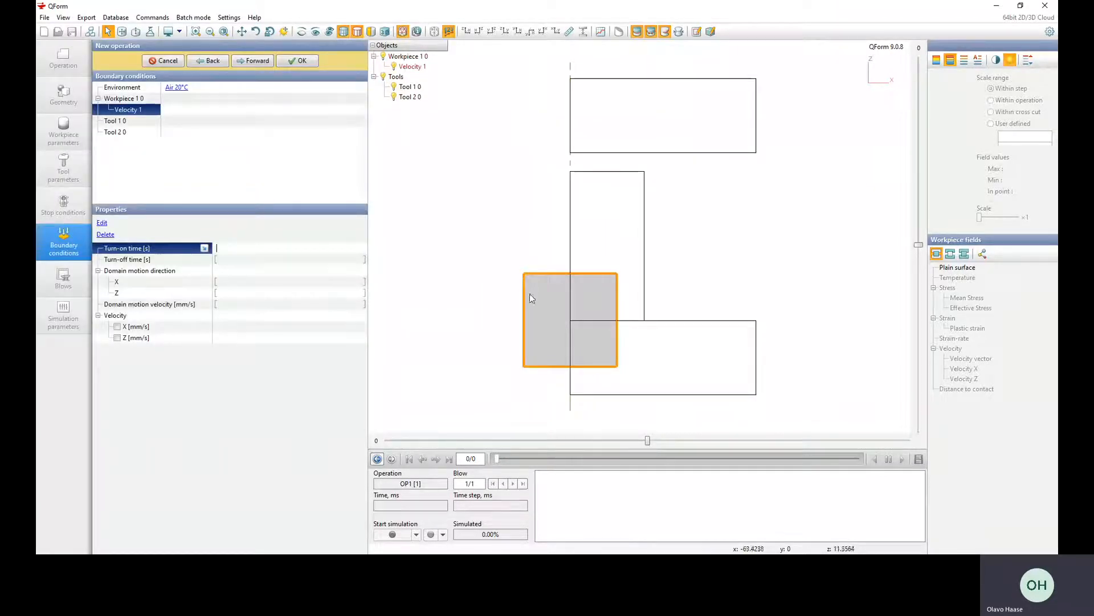
click(106, 234)
click(130, 100)
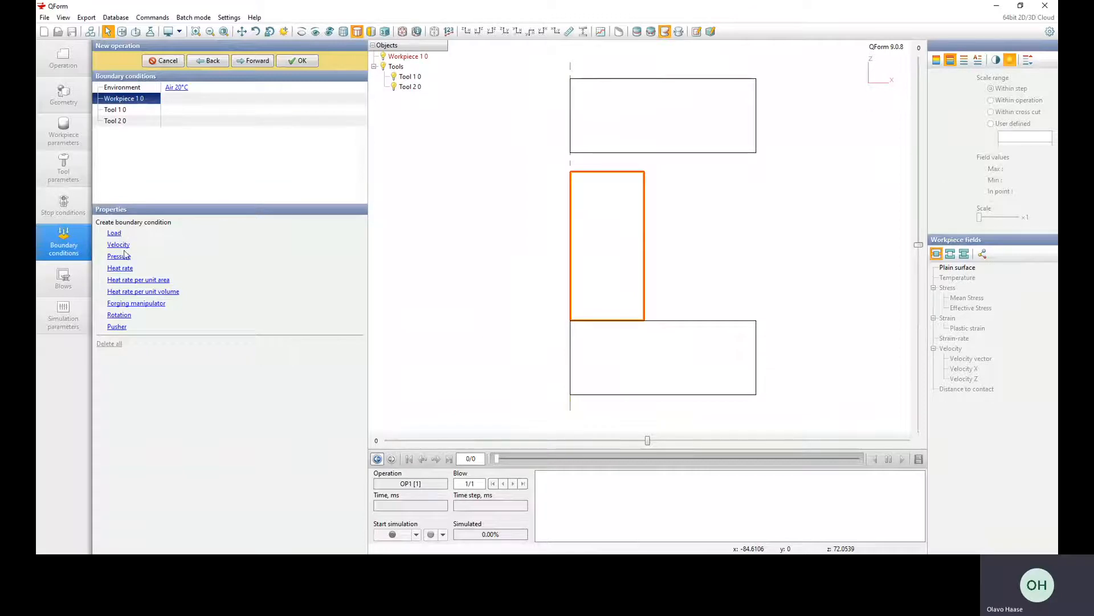
- Review the boundary condition options for Tool 1 and the environment, and proceed to the blows settings without adding any
click(119, 111)
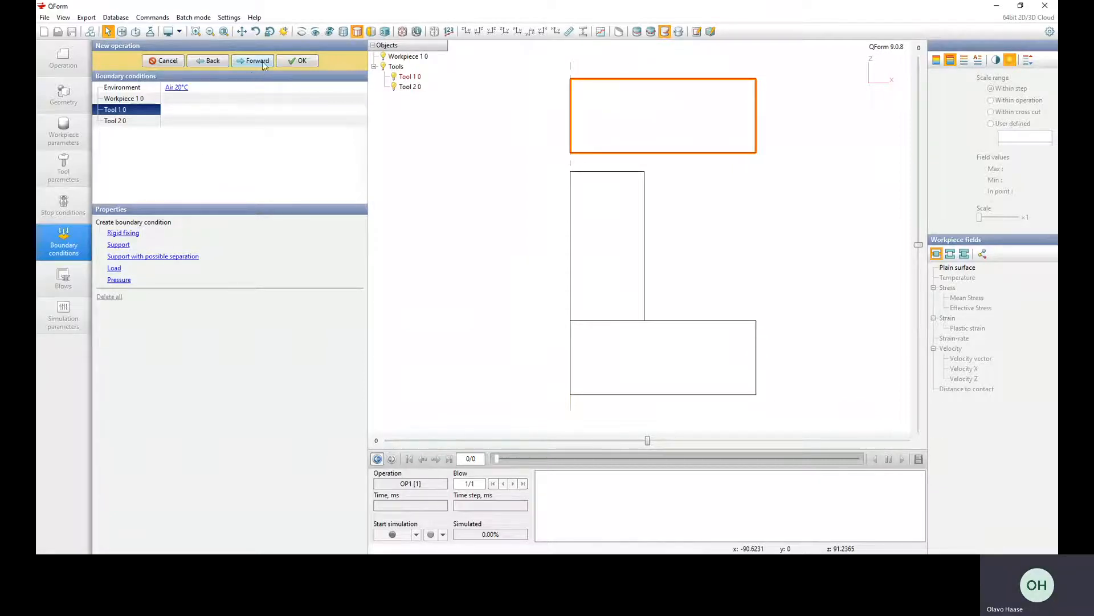
click(140, 87)
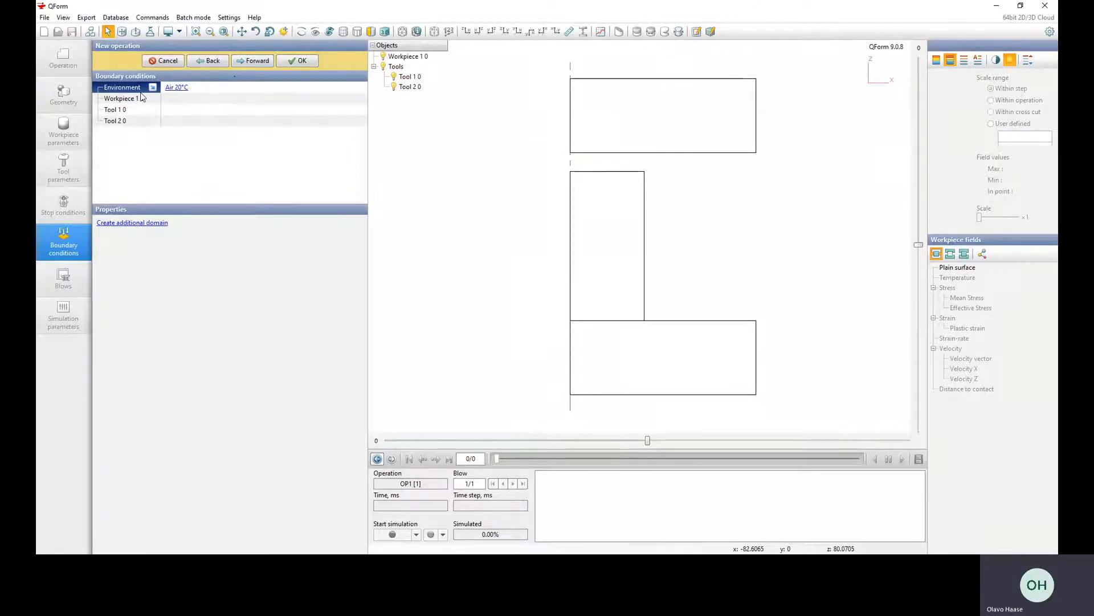
click(257, 61)
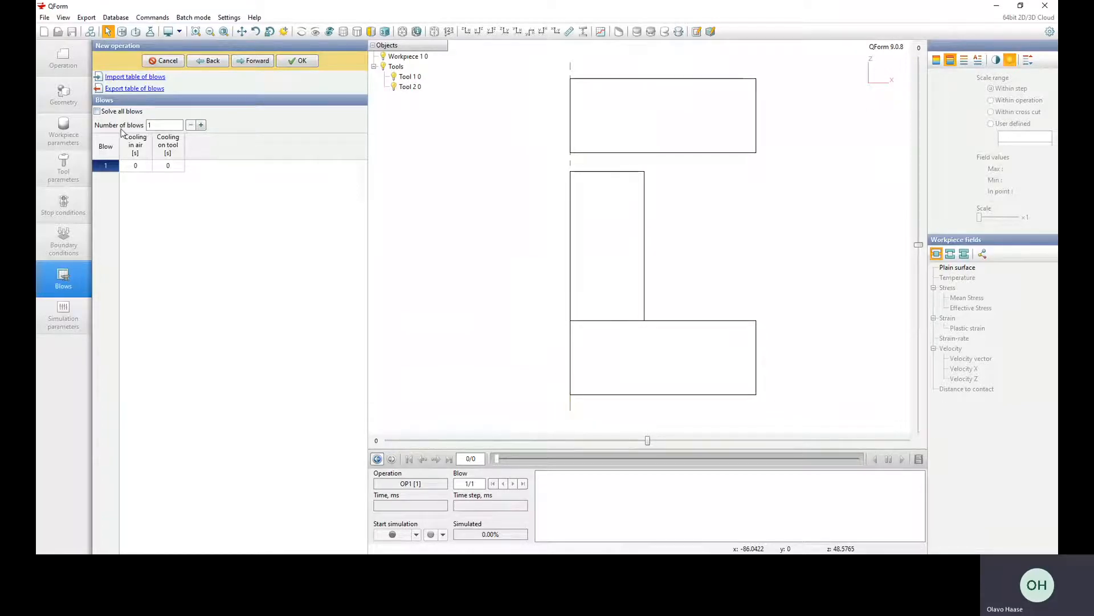
- Try raising the number of blows to 3, and return it to 1
click(203, 126)
click(202, 126)
click(202, 126)
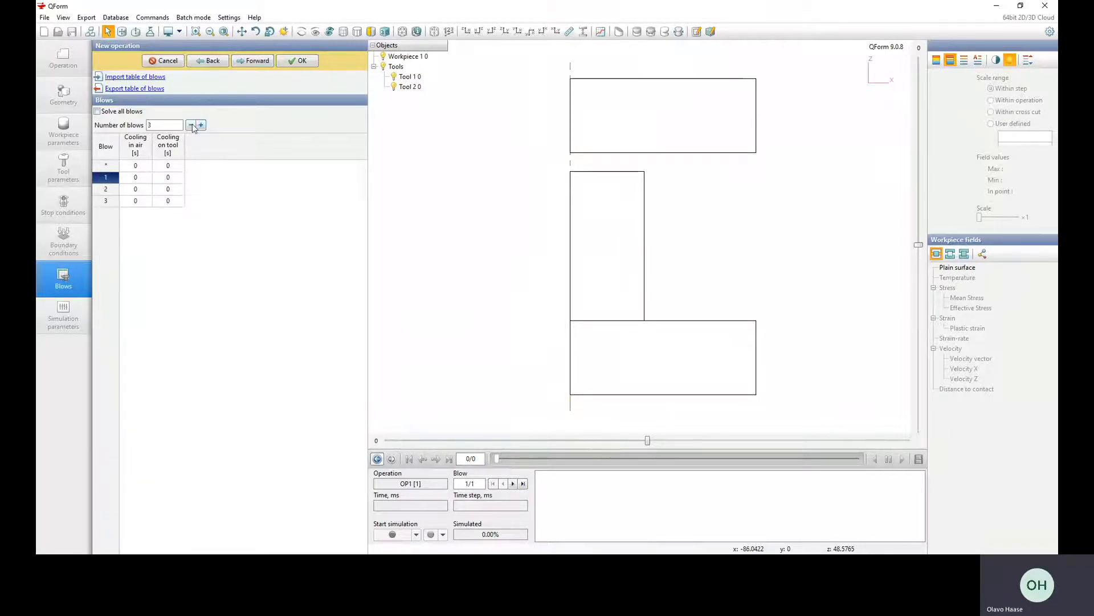
click(193, 125)
click(192, 125)
click(193, 125)
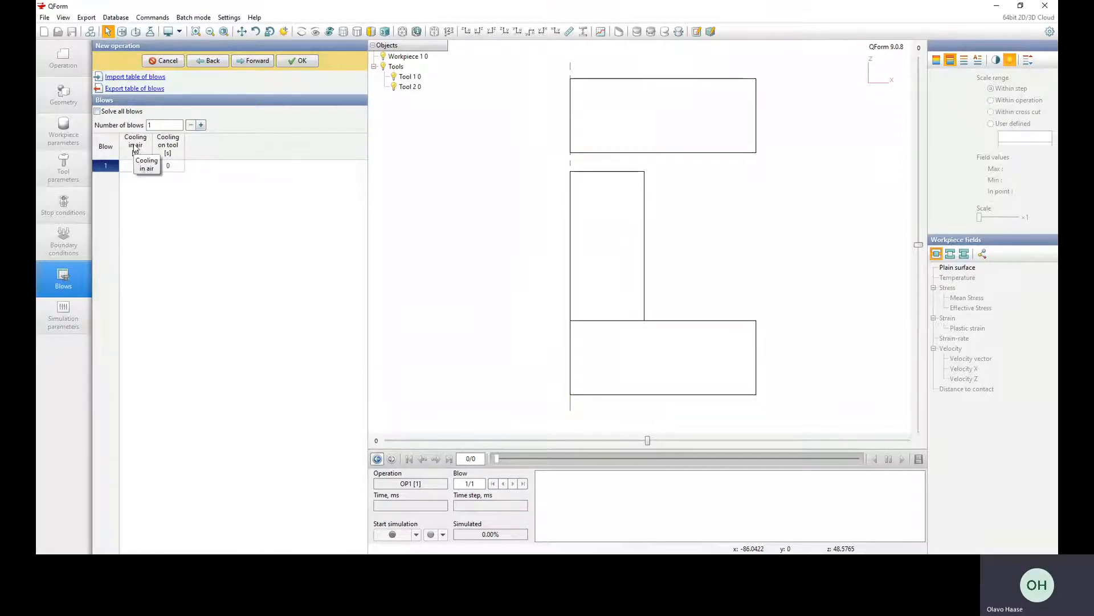
- Set cooling in air and cooling on tool to 1 s, keep a single blow, and proceed to the simulation parameters
click(171, 166)
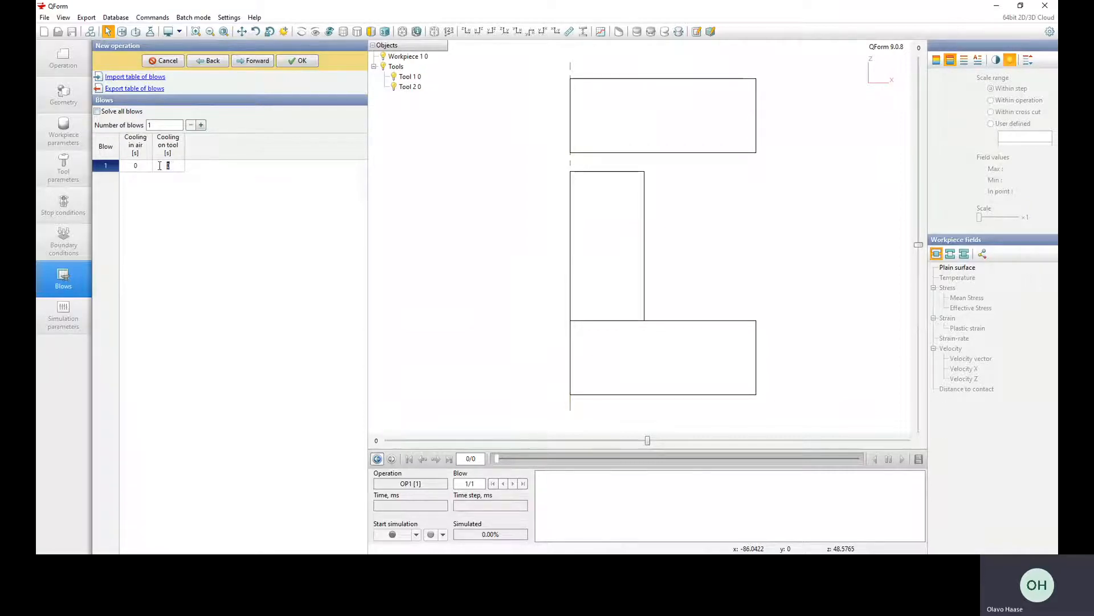
click(136, 165)
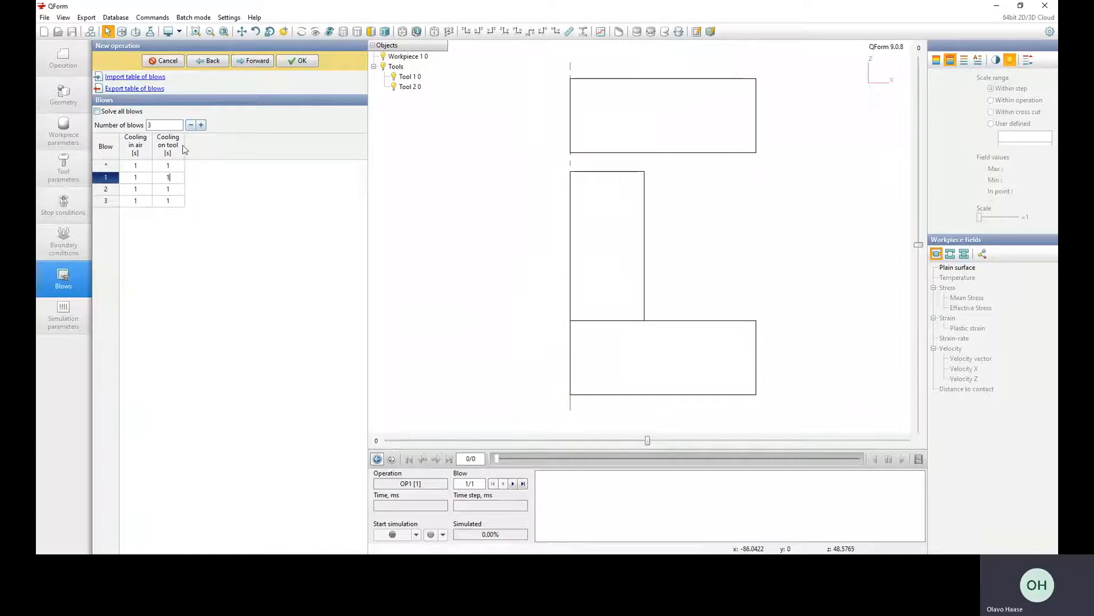
click(190, 126)
click(191, 126)
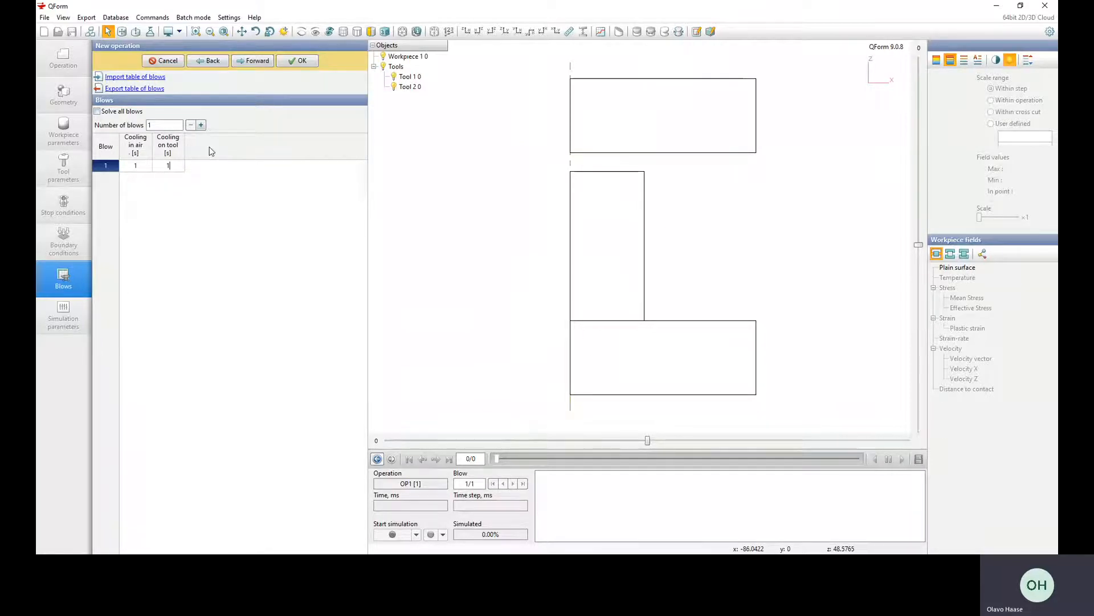
click(258, 61)
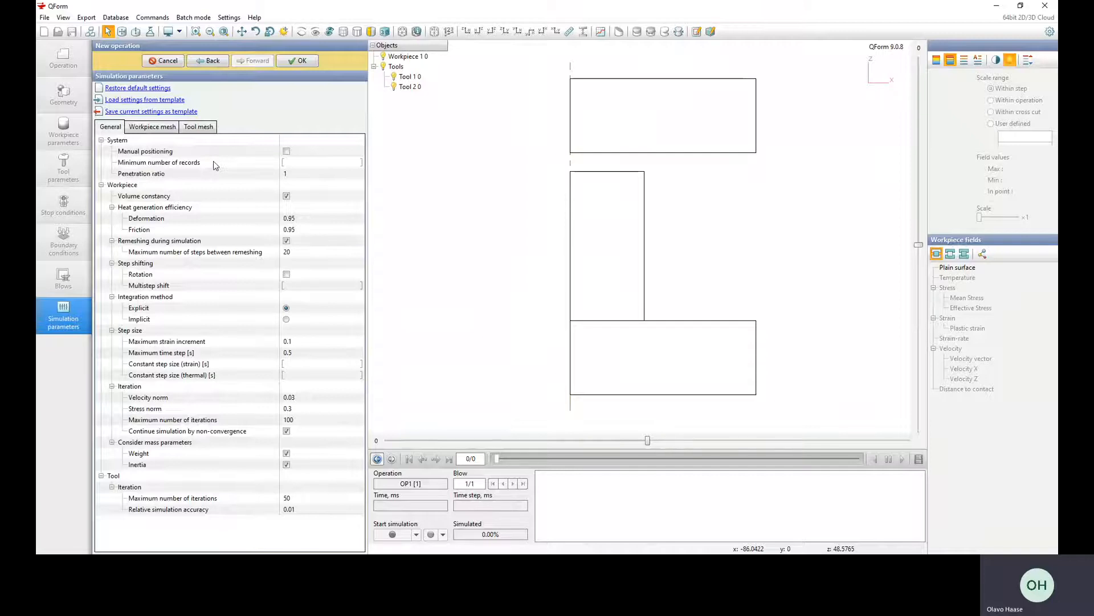
- Review the workpiece mesh and tool mesh parameters
click(161, 129)
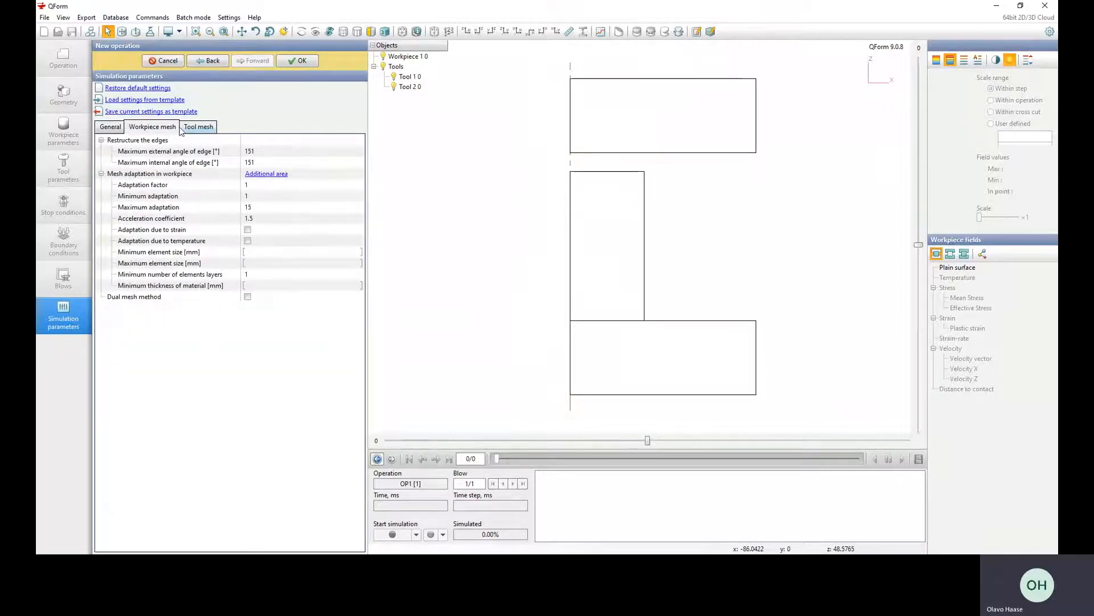
click(191, 128)
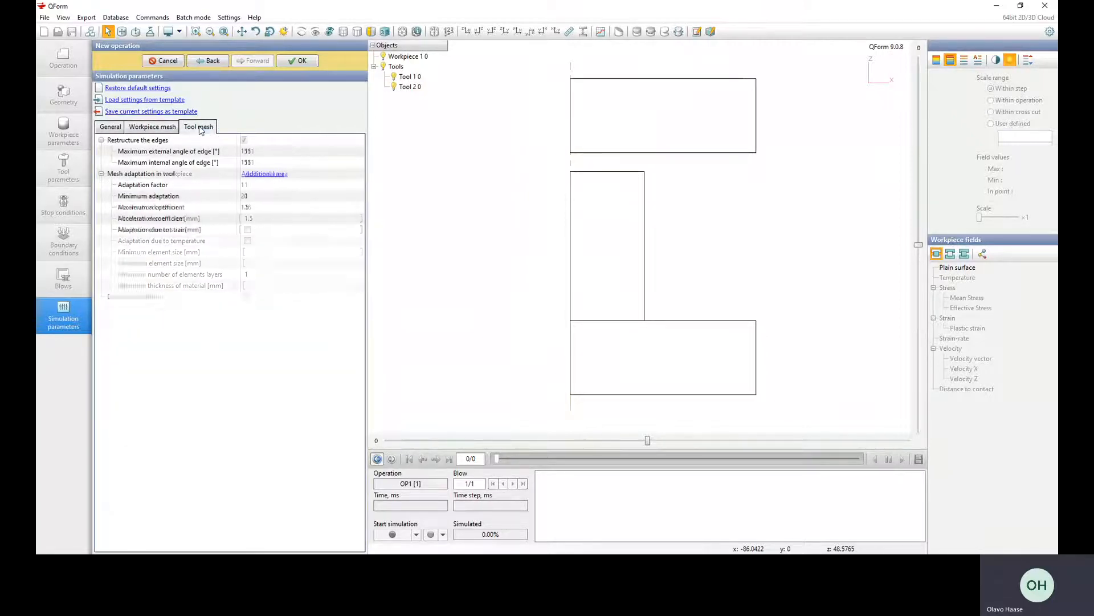
click(148, 131)
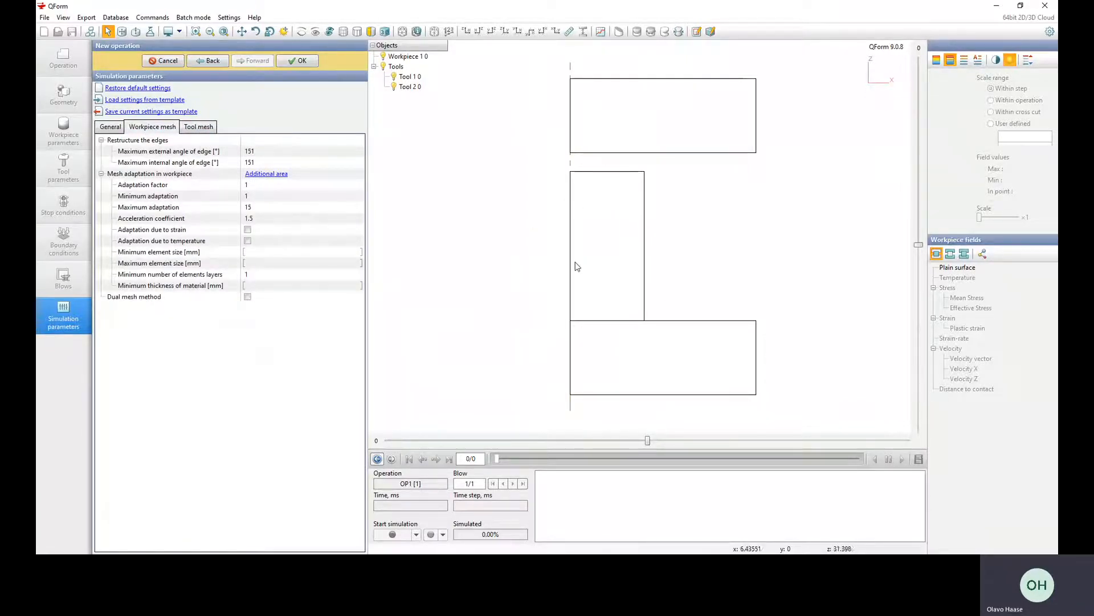
- Try a maximum element size of 0.5 mm for the workpiece mesh, and clear the value again
click(259, 263)
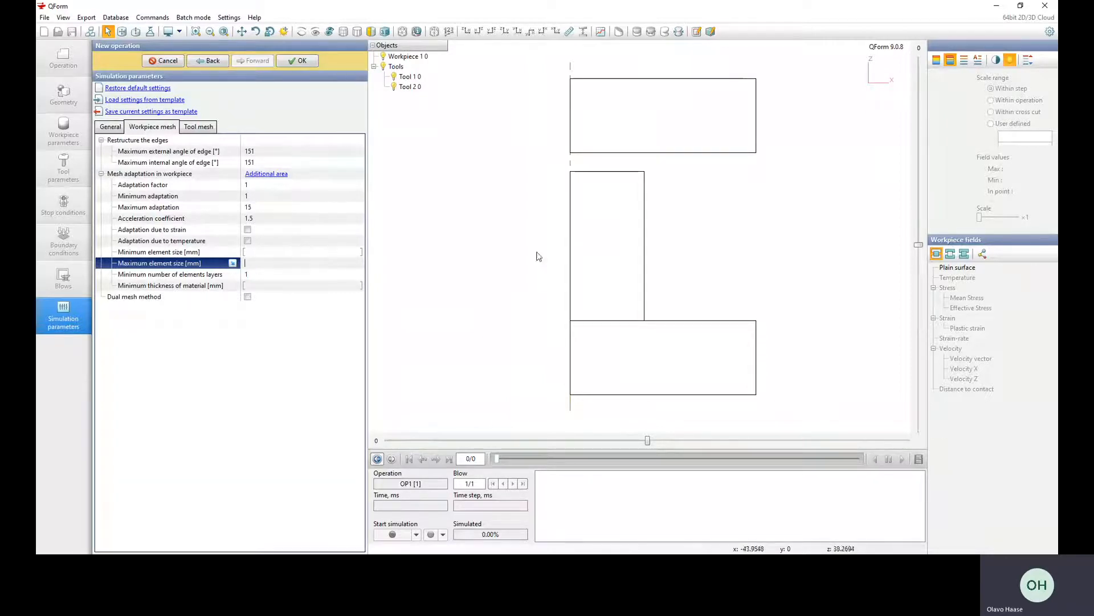
click(269, 261)
text(0.5)
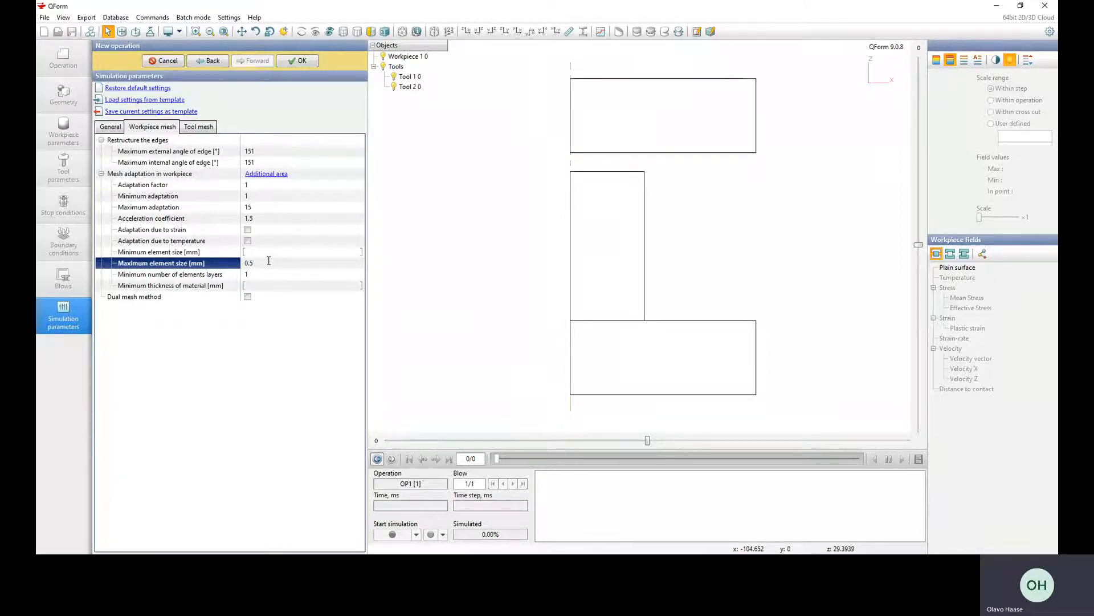
drag(261, 262, 237, 264)
click(231, 262)
click(254, 251)
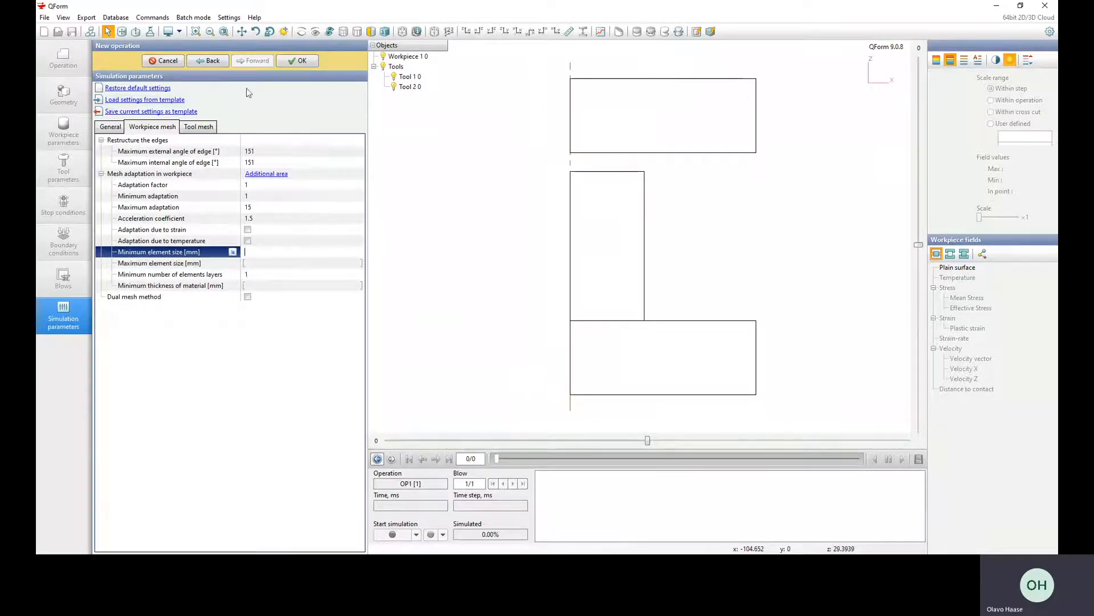
- Check the database of simulation parameter templates, close it without assigning one, and accept the new operation's setup
click(144, 100)
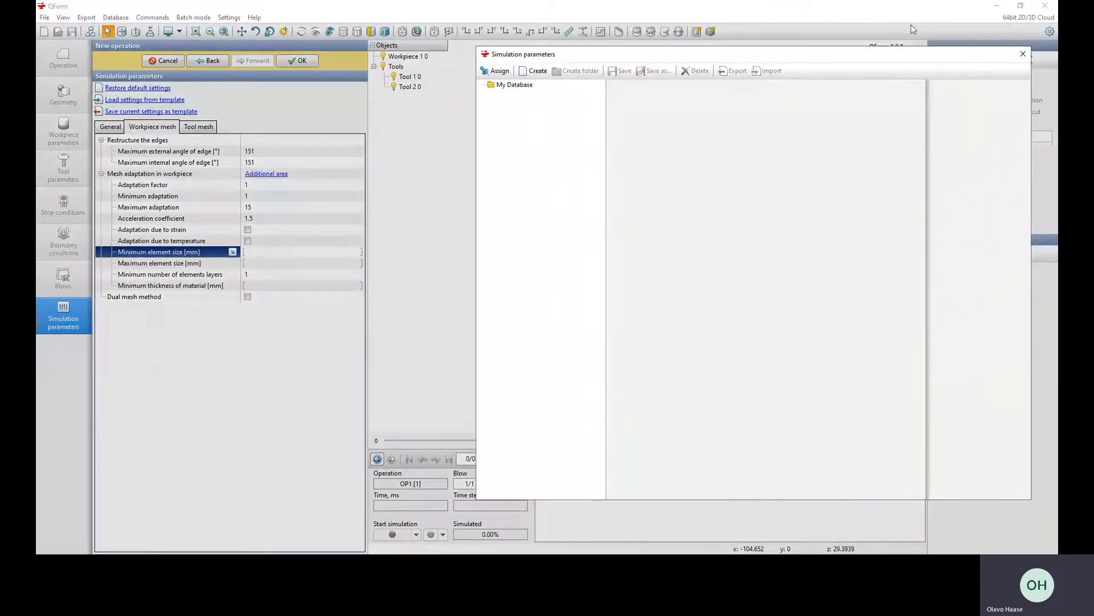
click(1023, 54)
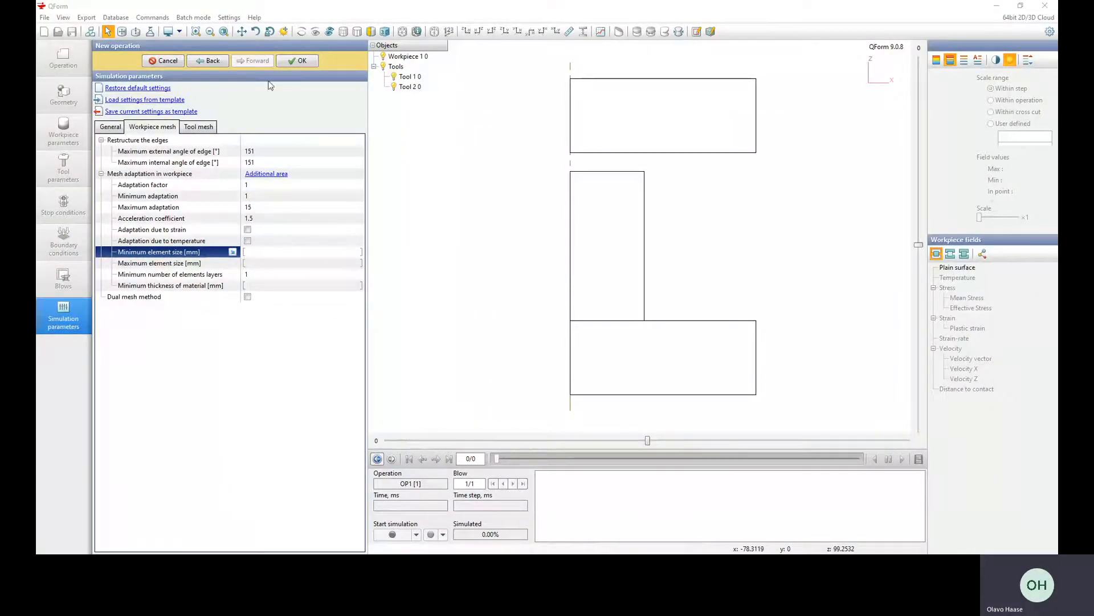
click(311, 61)
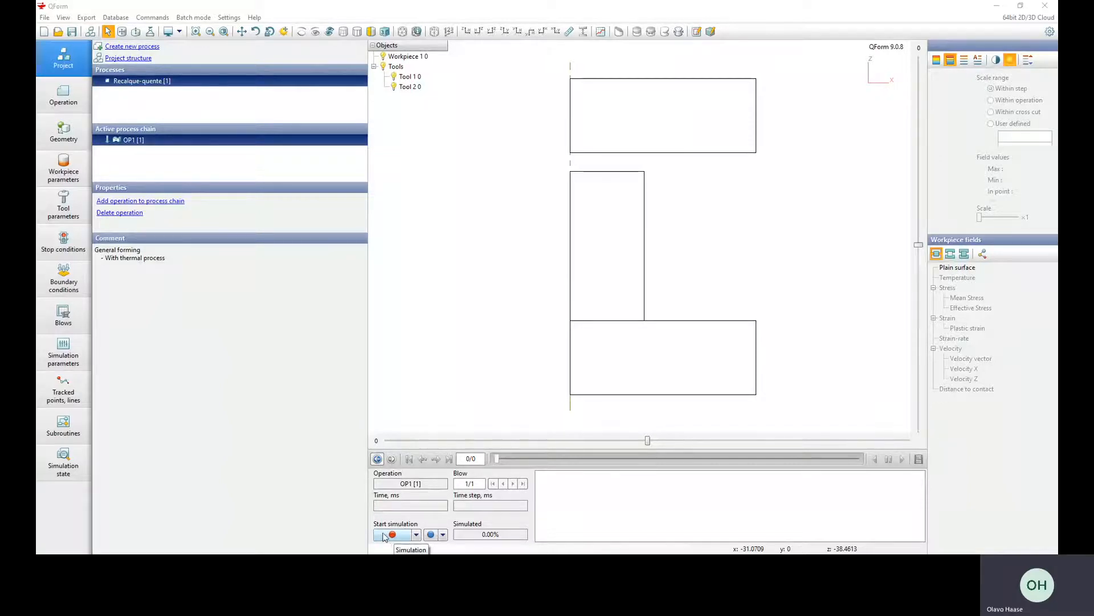
- Review the simulation restart options, start the OP1 simulation, and agree to save the changes
click(417, 536)
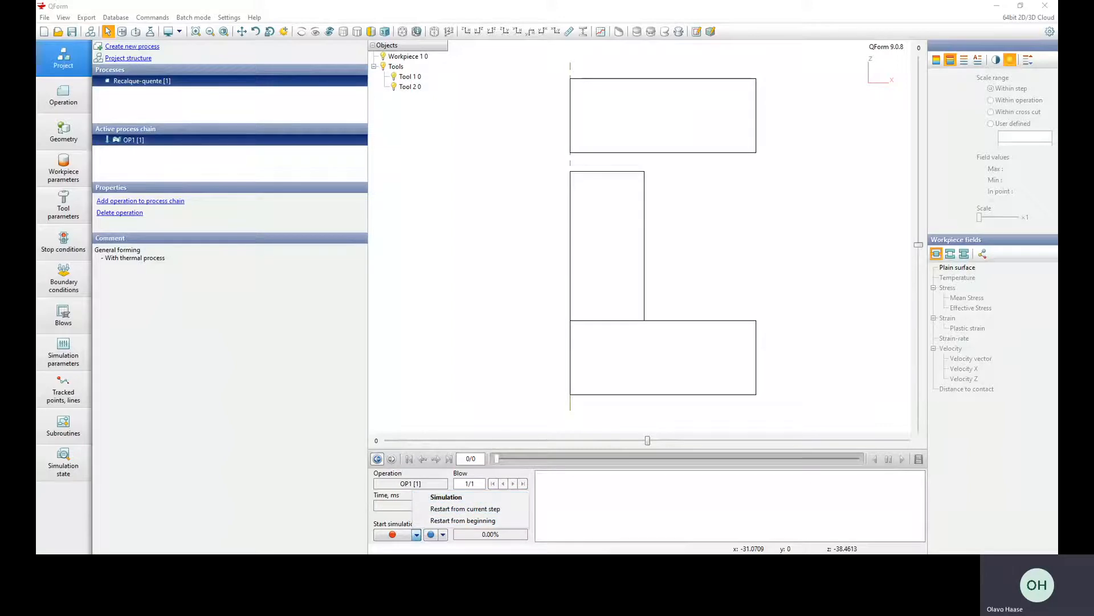
click(325, 329)
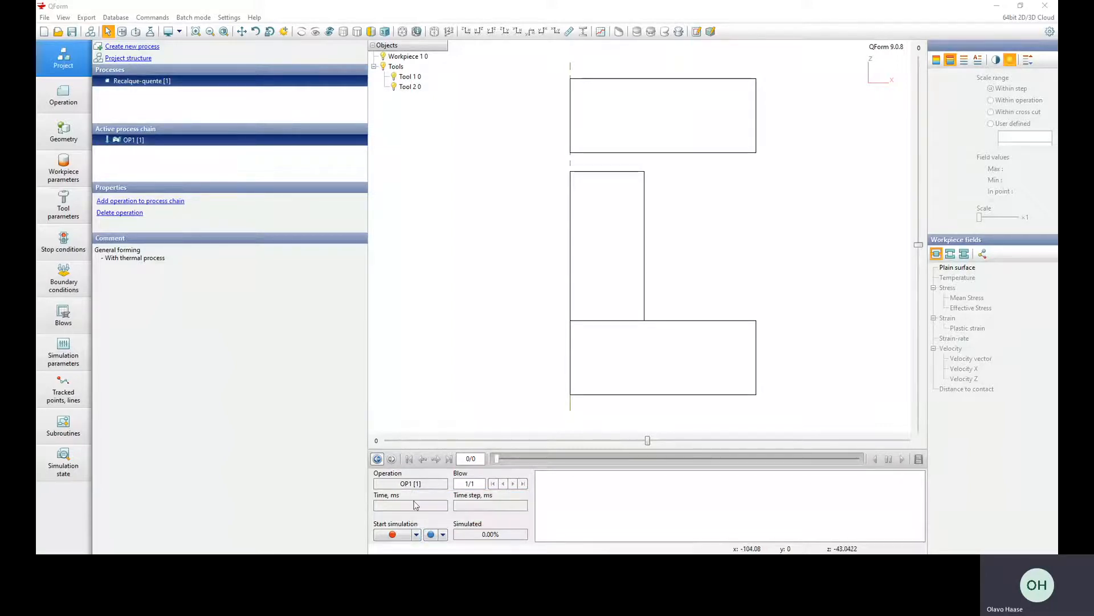
click(392, 535)
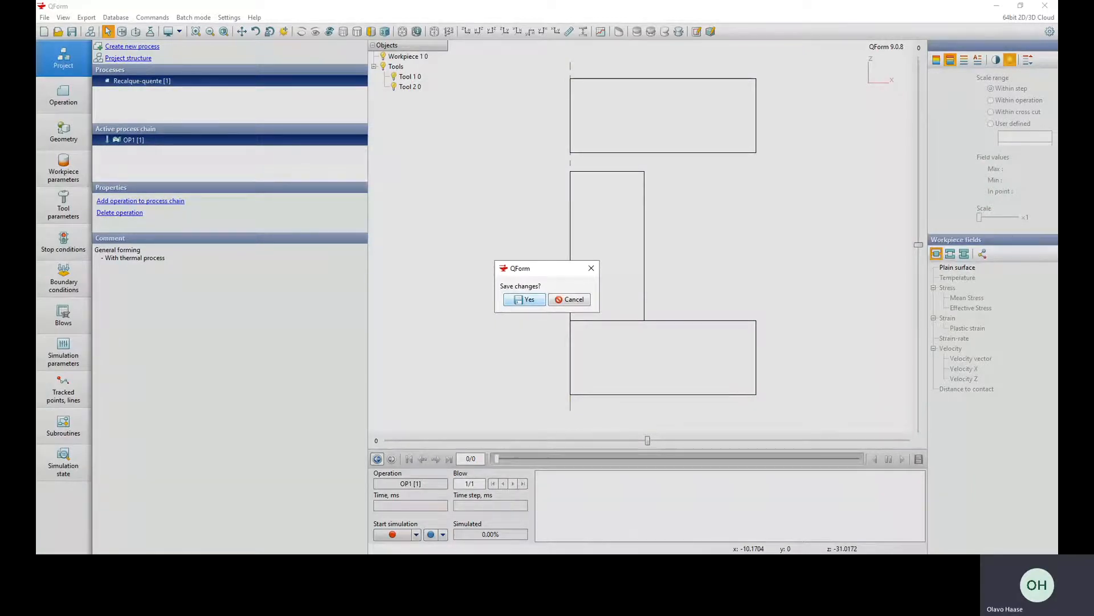
key(Return)
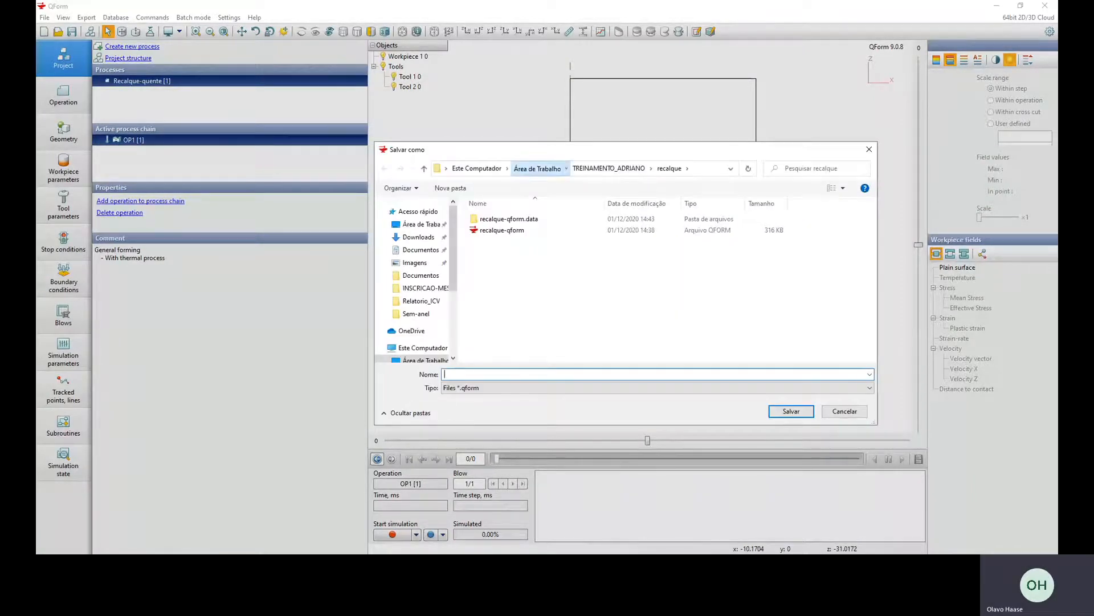
- Choose the 0-Treinamento folder on the desktop as the project's save location
click(537, 168)
click(509, 298)
scroll(509, 300, down, 1)
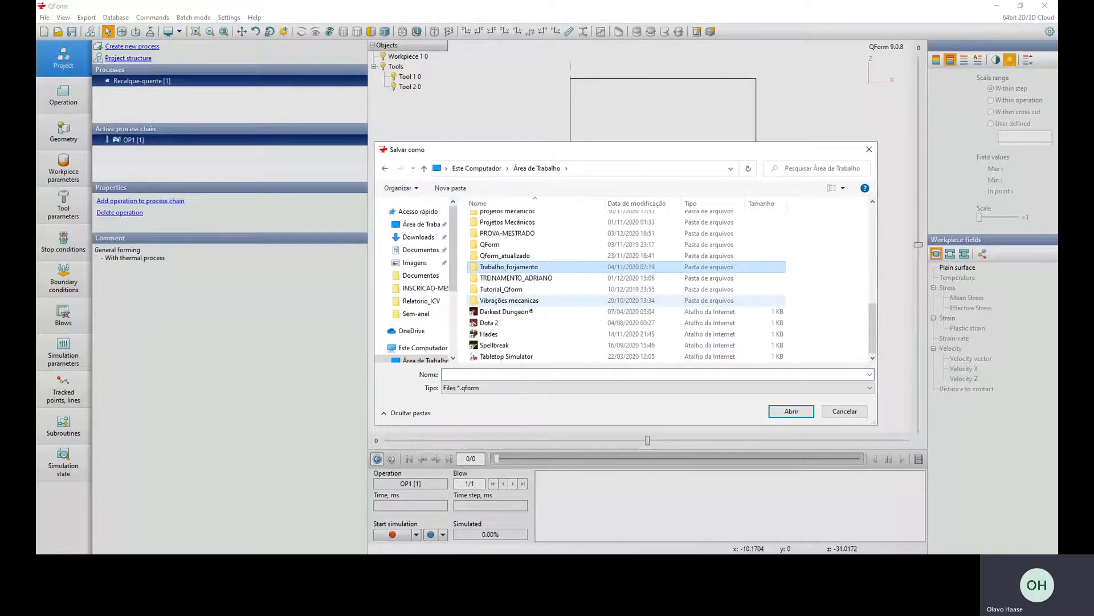
scroll(508, 250, up, 5)
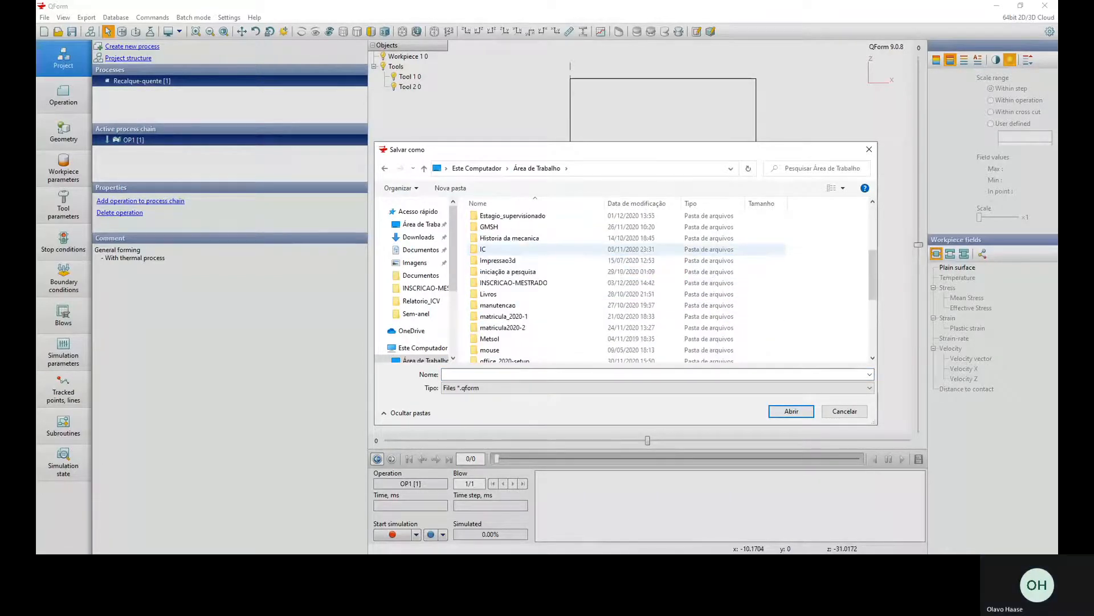
scroll(508, 249, up, 3)
double_click(496, 216)
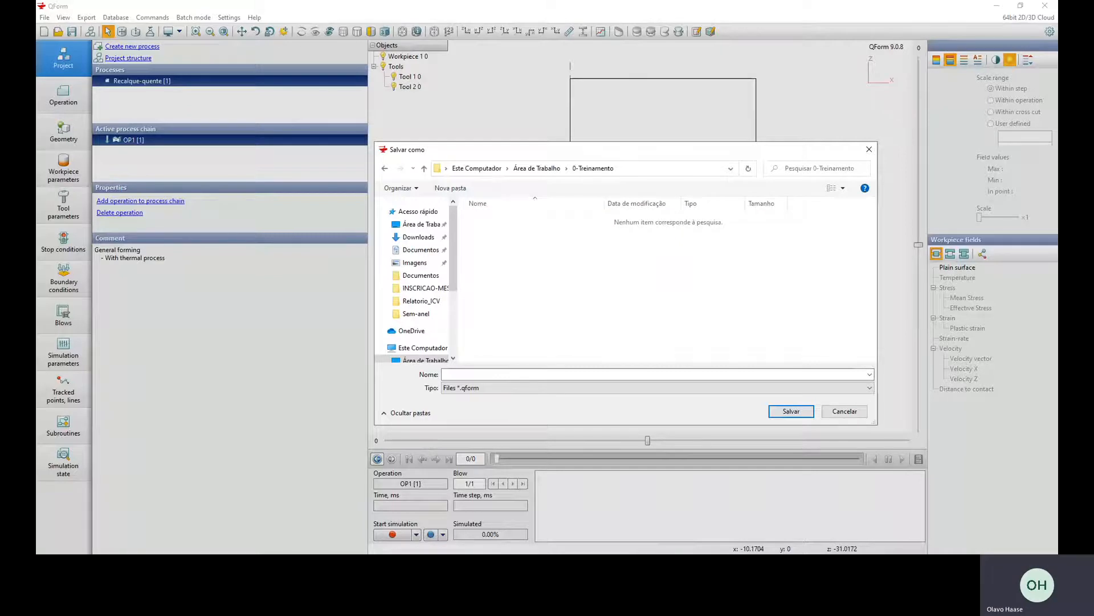
- Save the project as a .qform file named recalque-quente2d and let the simulation run
click(490, 375)
text(recal)
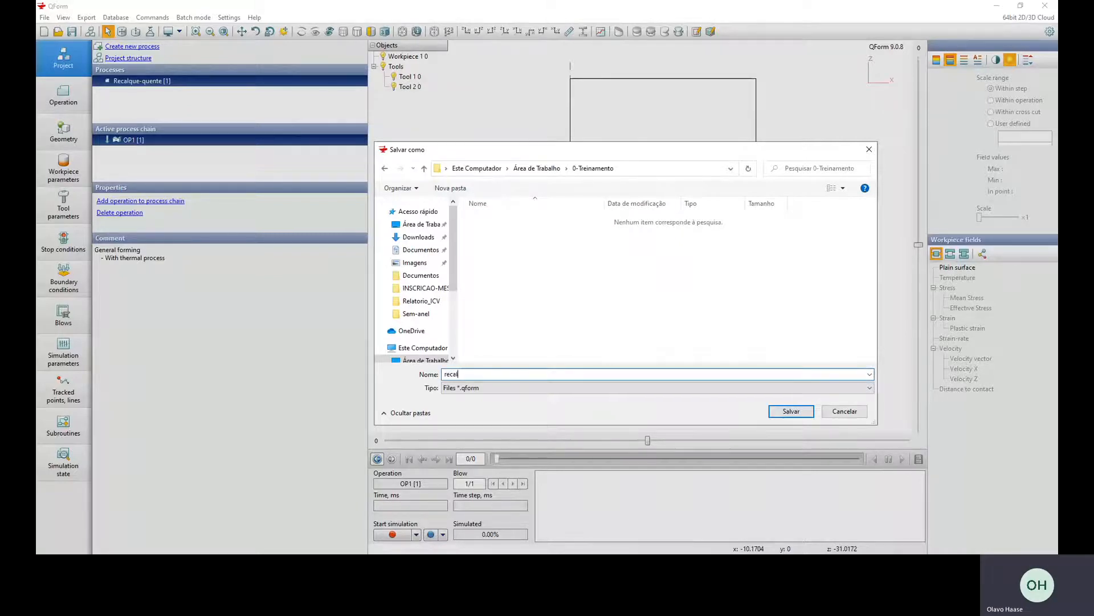
text(que-quente2d)
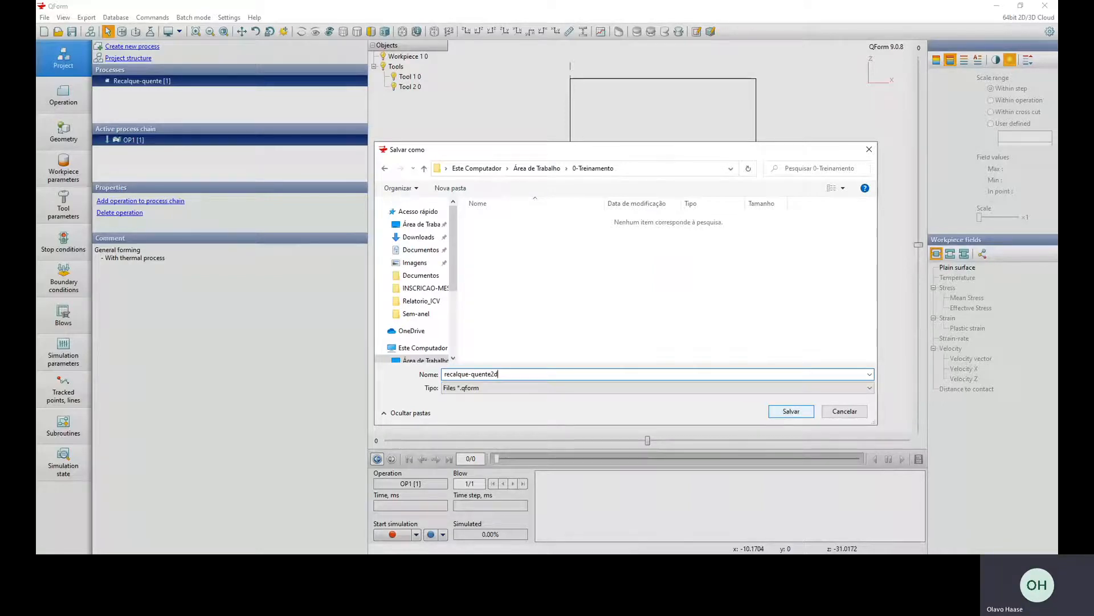
click(657, 388)
click(657, 398)
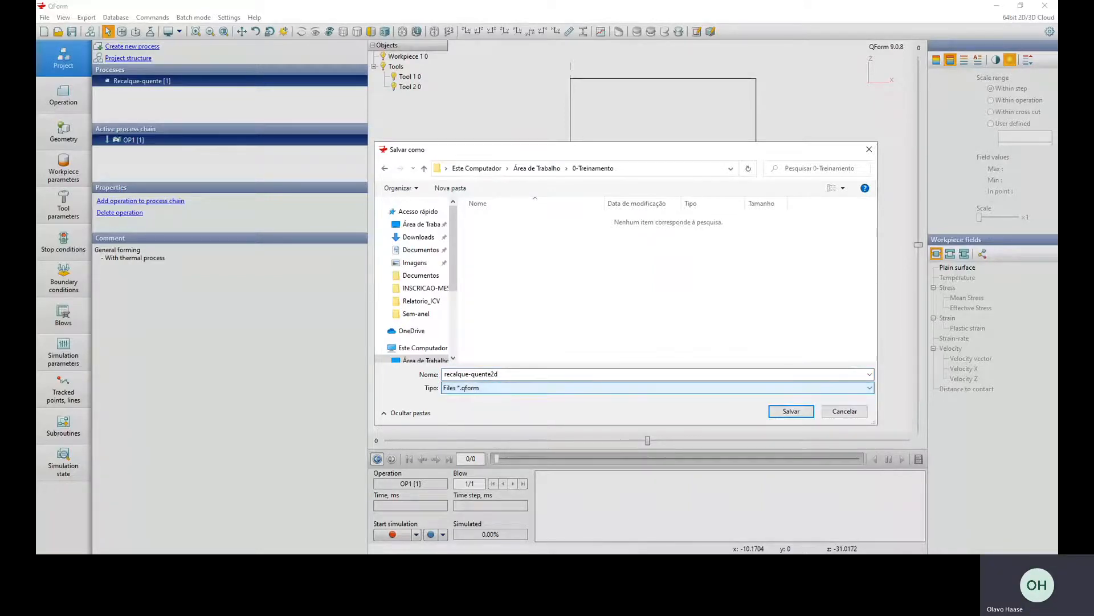
click(791, 411)
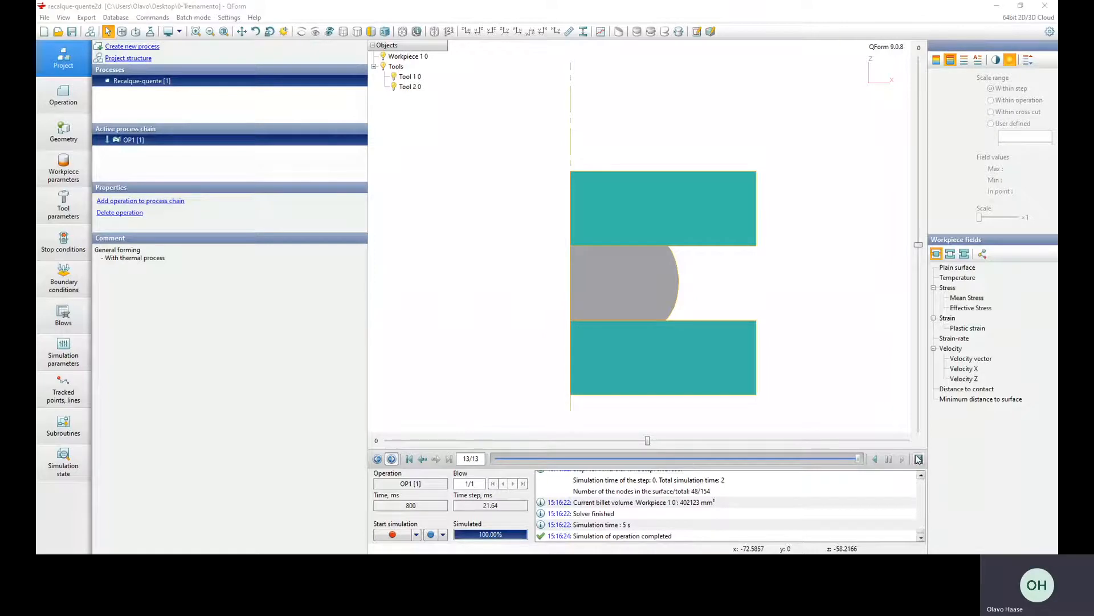
- Play the simulated upsetting backward to the first record and forward to the last one
click(876, 460)
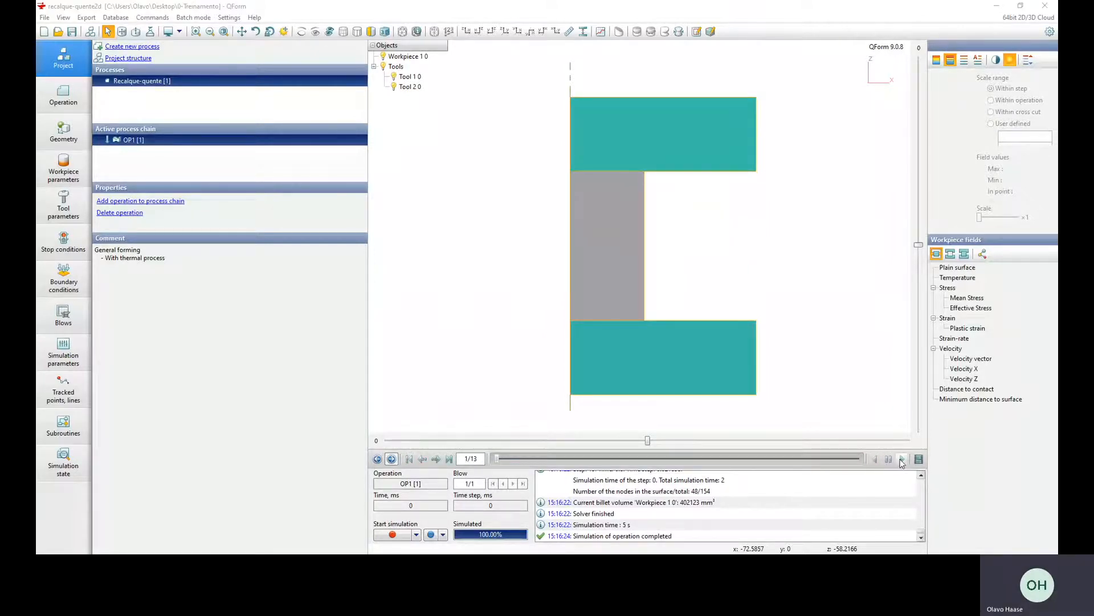
click(901, 460)
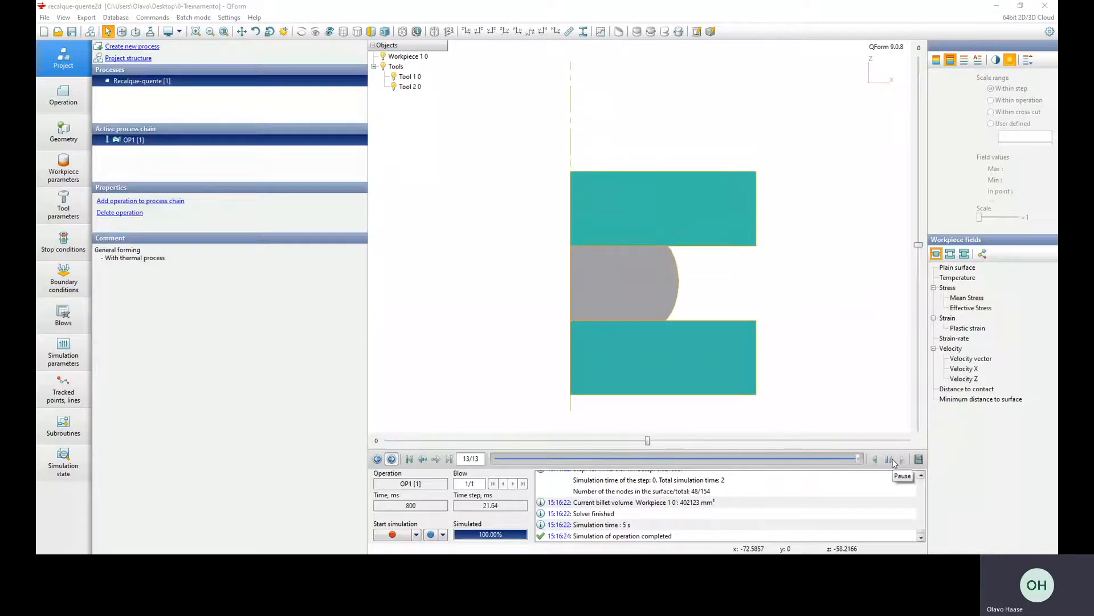
- Replay the upsetting simulation from the first record to the last and play it backward, pausing partway through
click(888, 460)
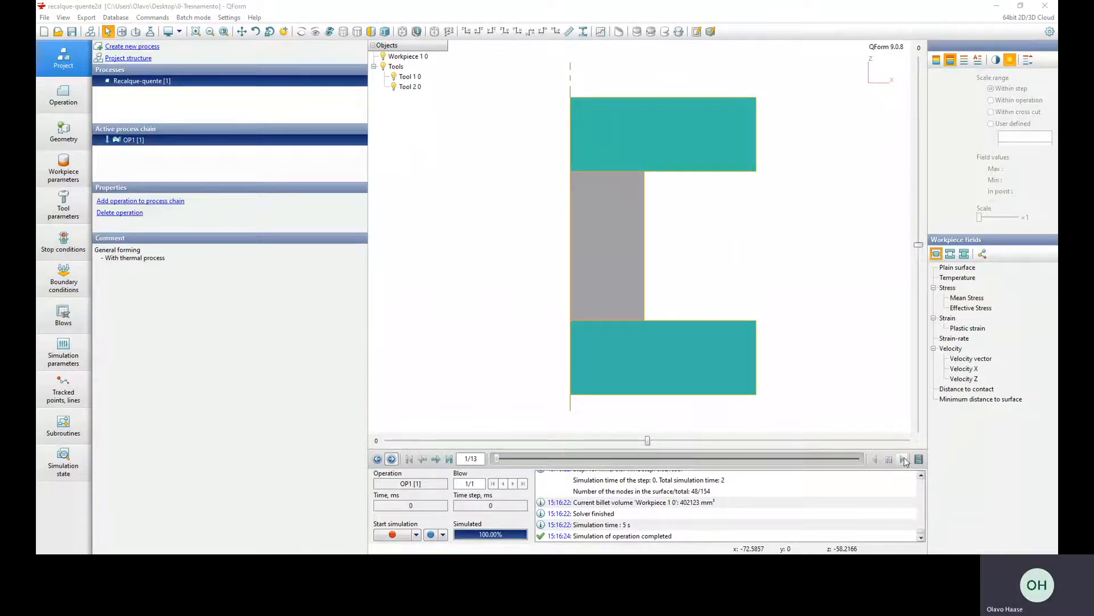
click(902, 459)
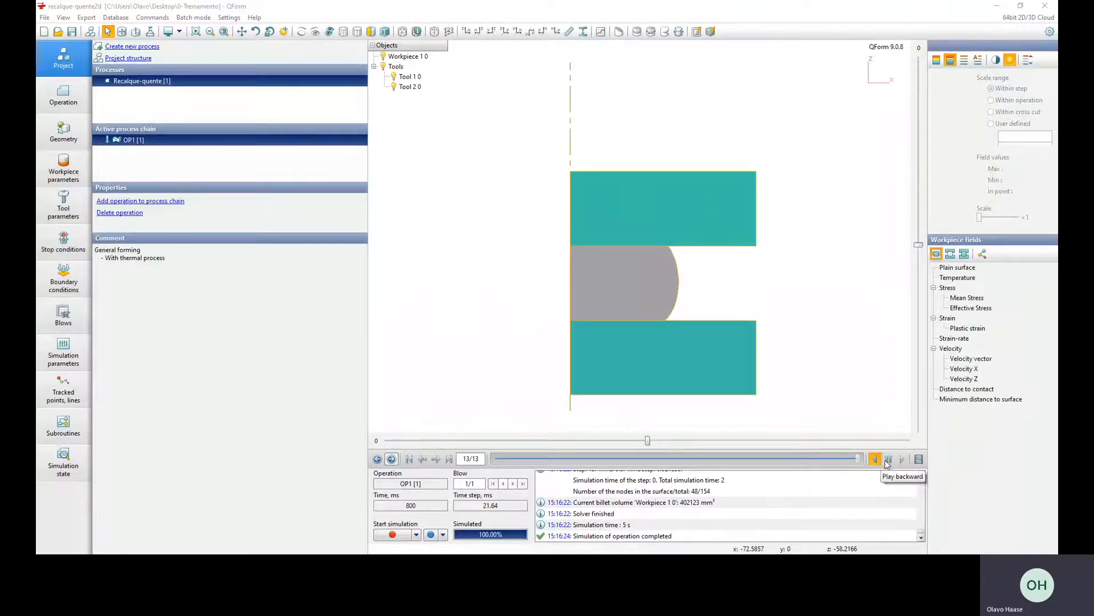
click(888, 459)
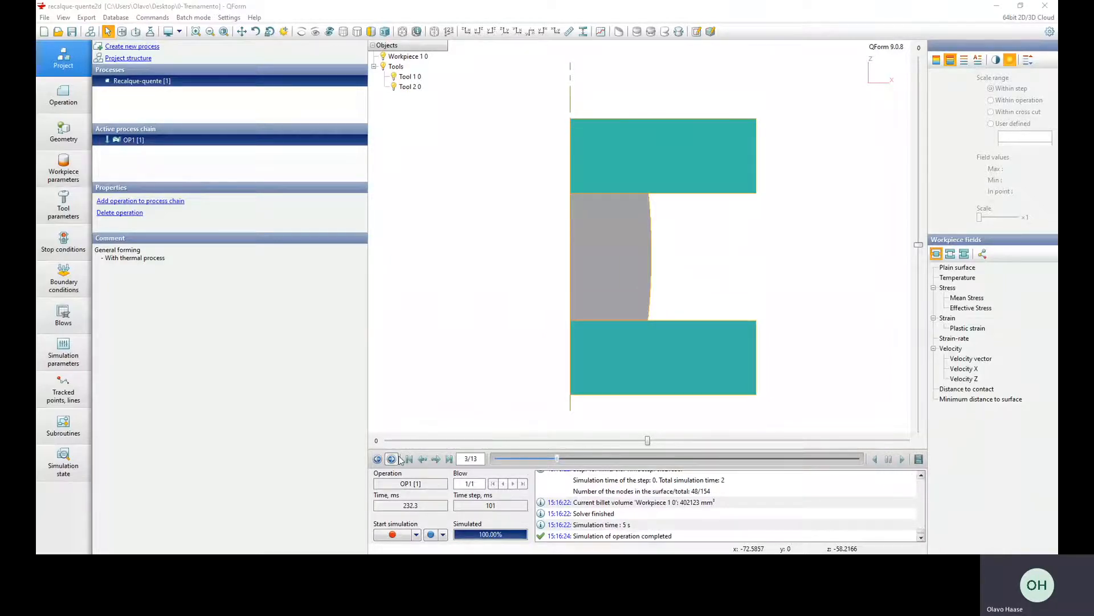
- Step through the simulation records one at a time, backward and forward, and jump to the last and first records
click(422, 461)
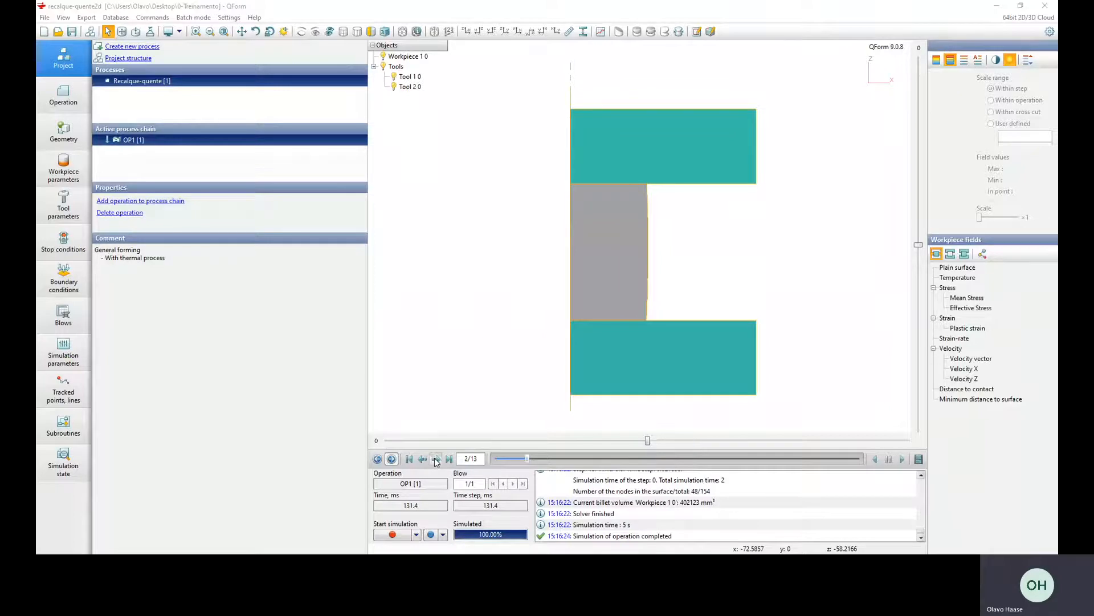
click(436, 461)
click(436, 461)
click(436, 461)
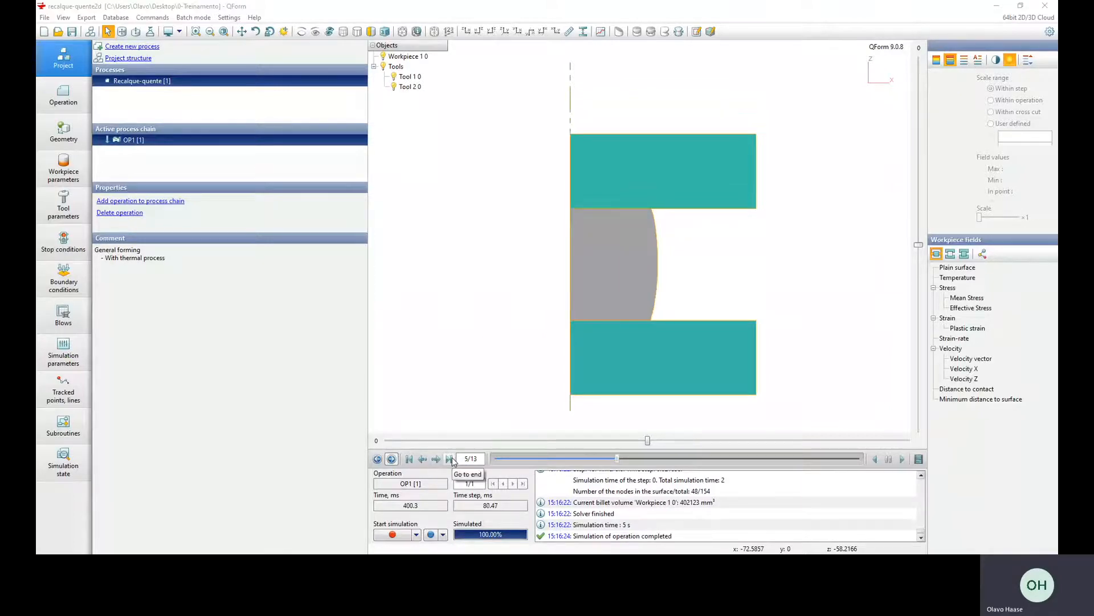
click(450, 459)
click(409, 460)
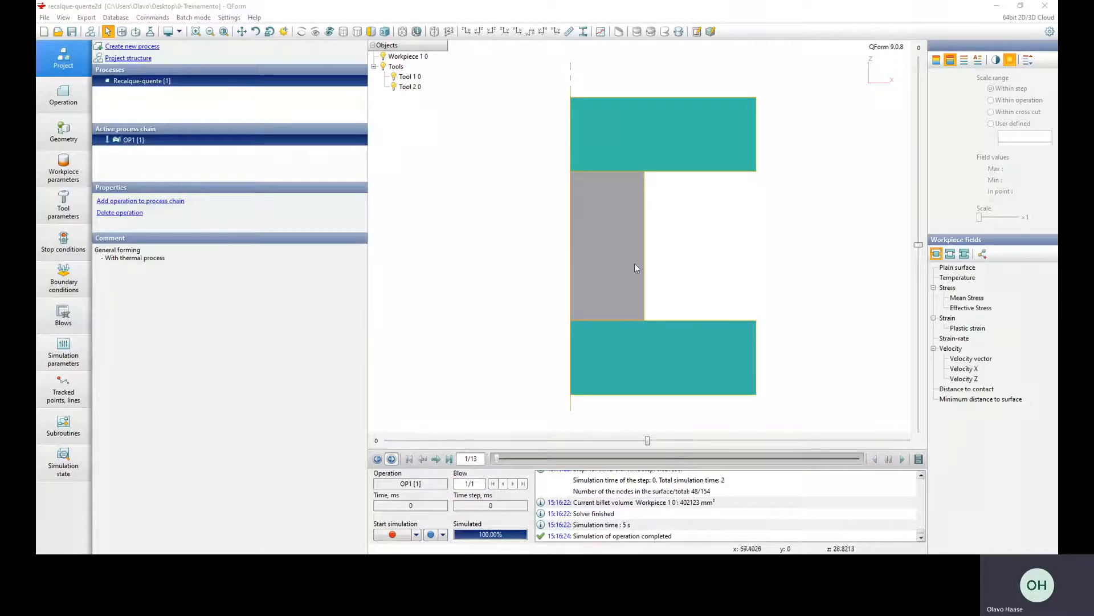
scroll(599, 291, down, 2)
scroll(713, 336, up, 1)
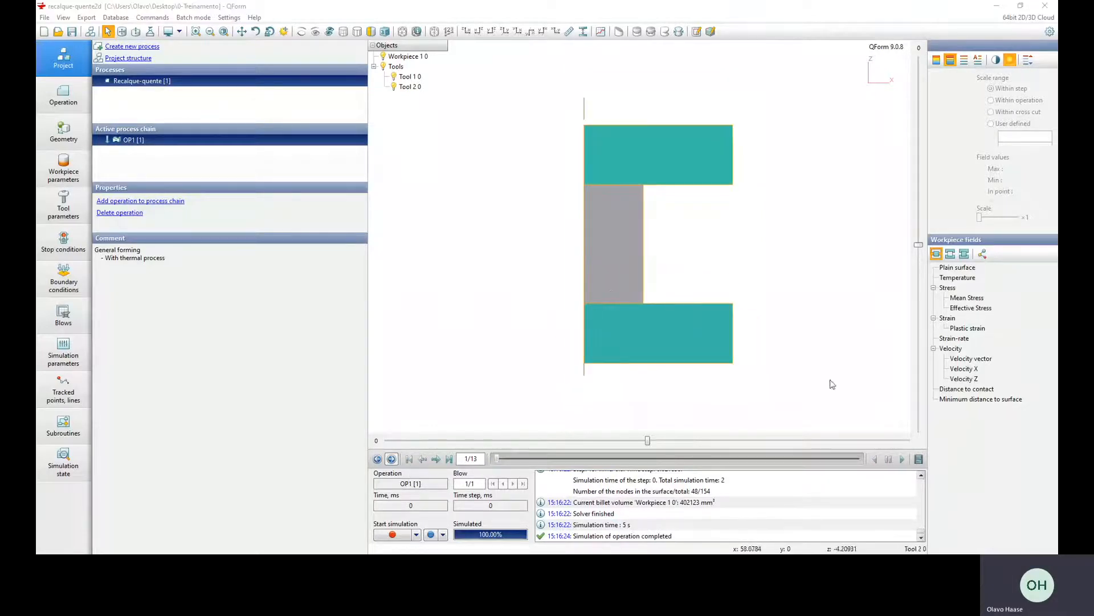
- Review the PNG image and WMV animation saving options, and copy the current view to the clipboard as a PNG image
click(918, 460)
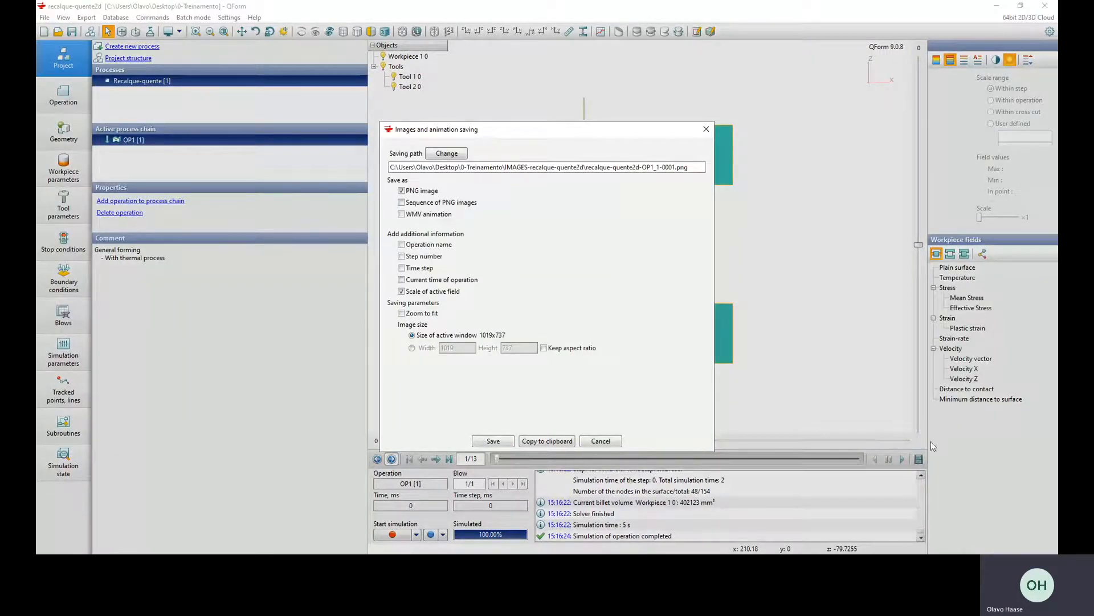
click(601, 441)
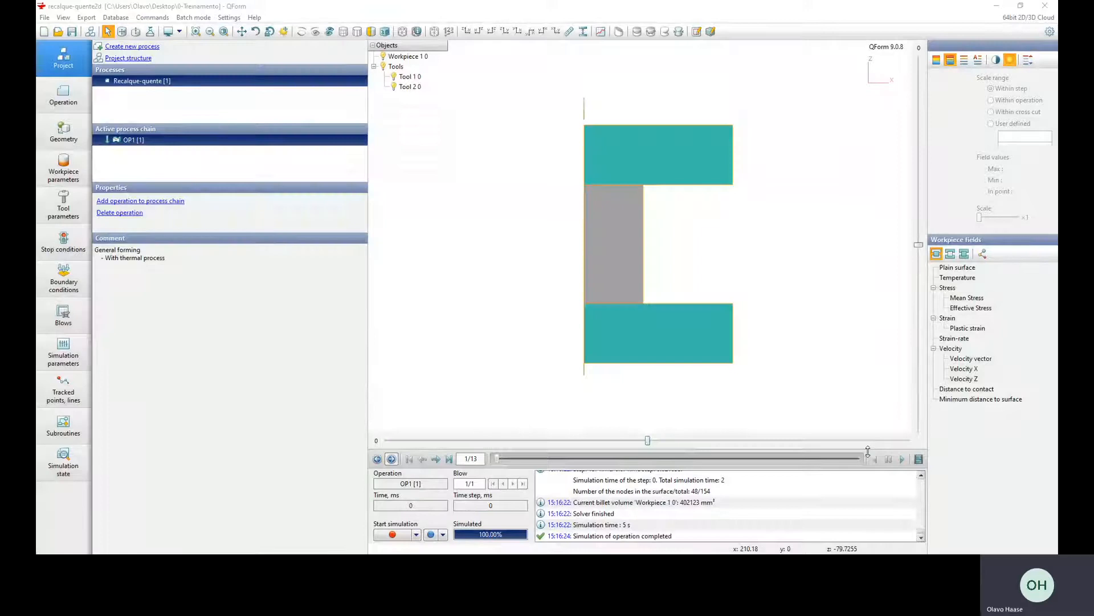
click(918, 460)
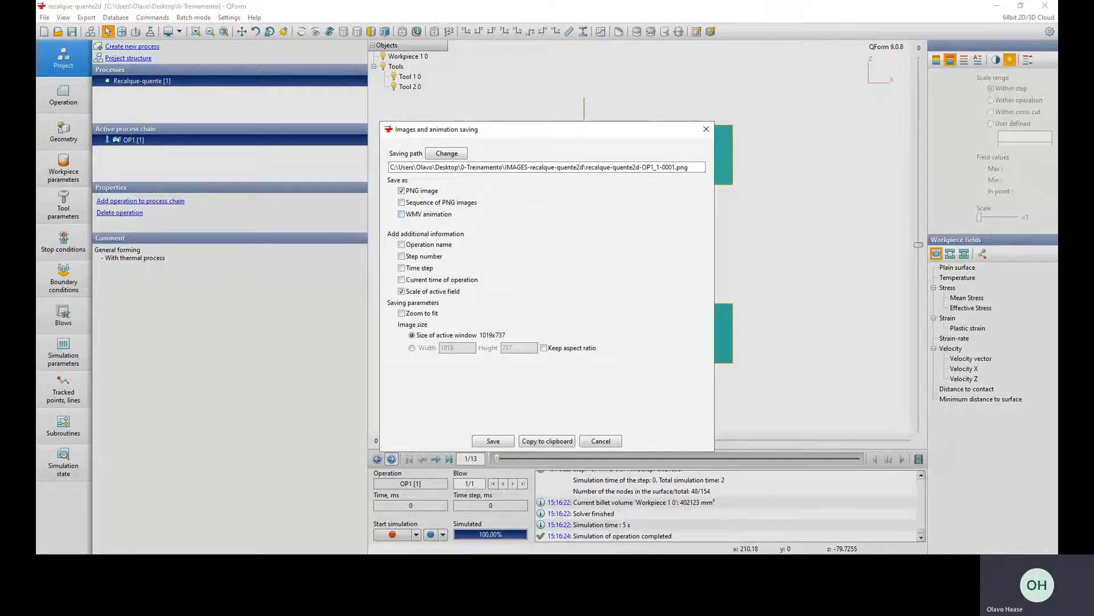
click(402, 214)
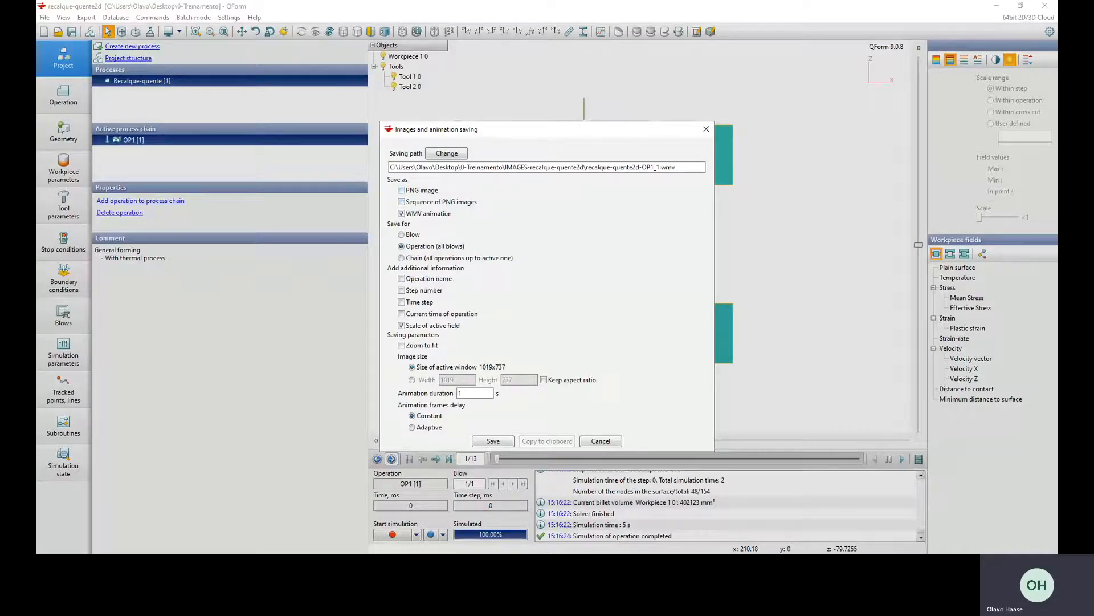
click(402, 191)
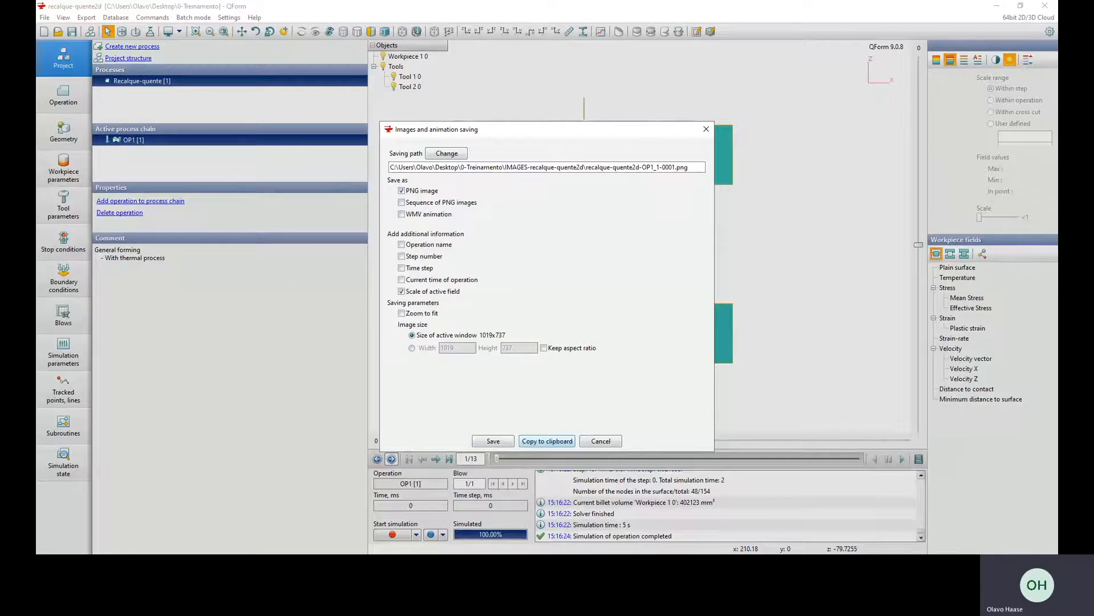
click(542, 440)
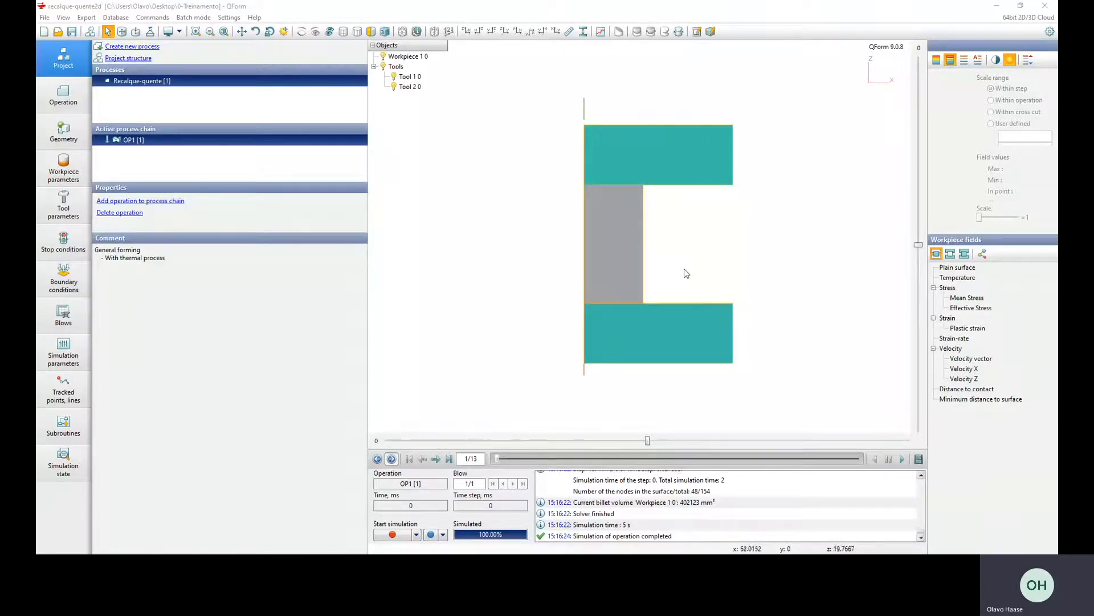
- Display the workpiece's temperature, mean stress, effective stress and plastic strain fields, and play the plastic strain forward to the last record
scroll(681, 271, up, 3)
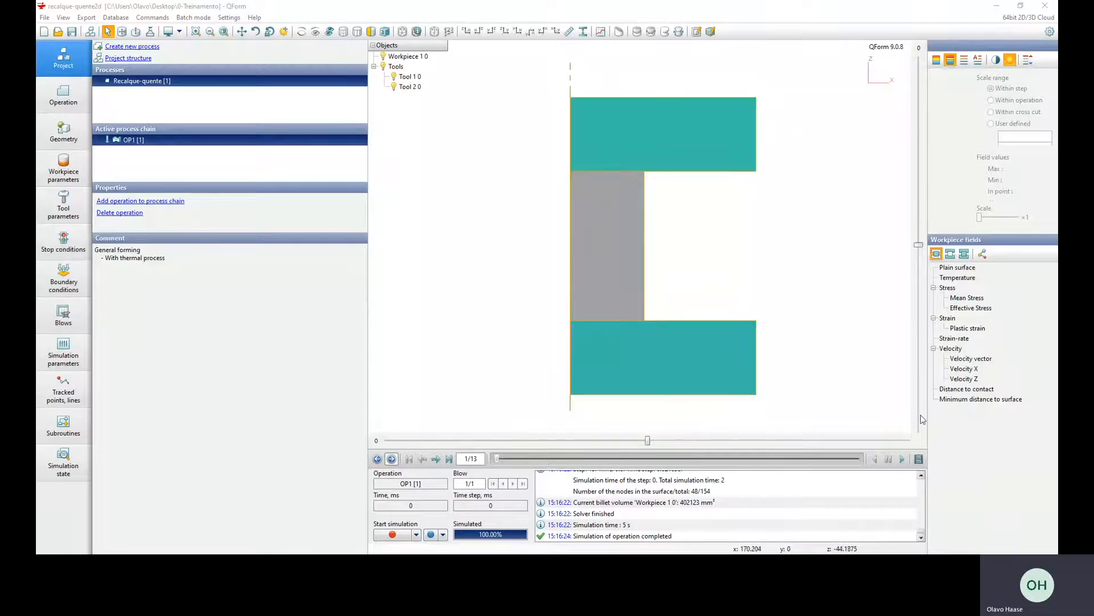
click(963, 268)
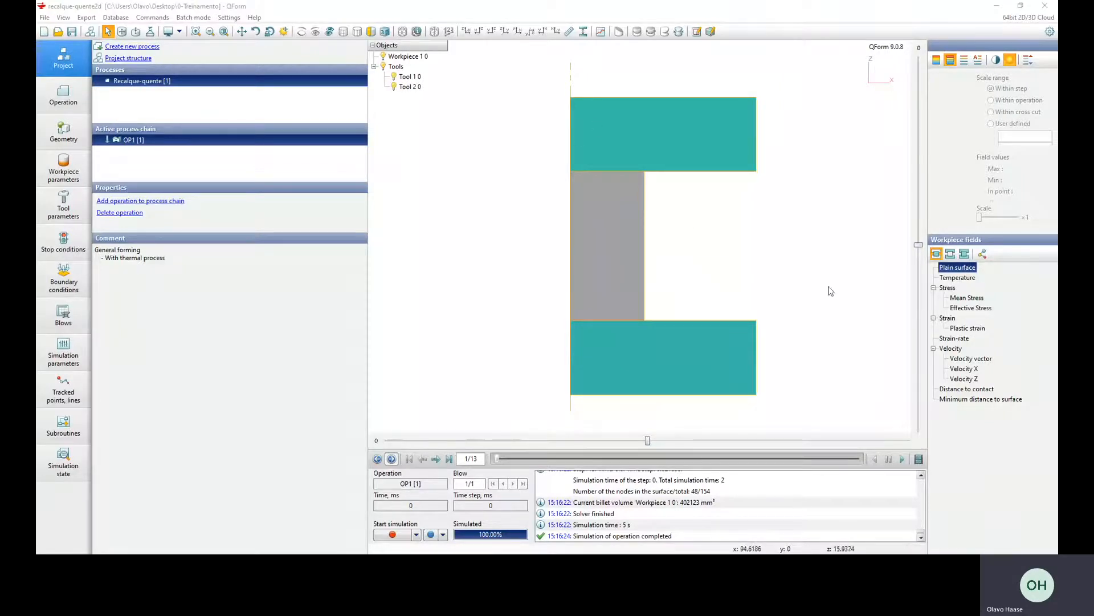
click(957, 279)
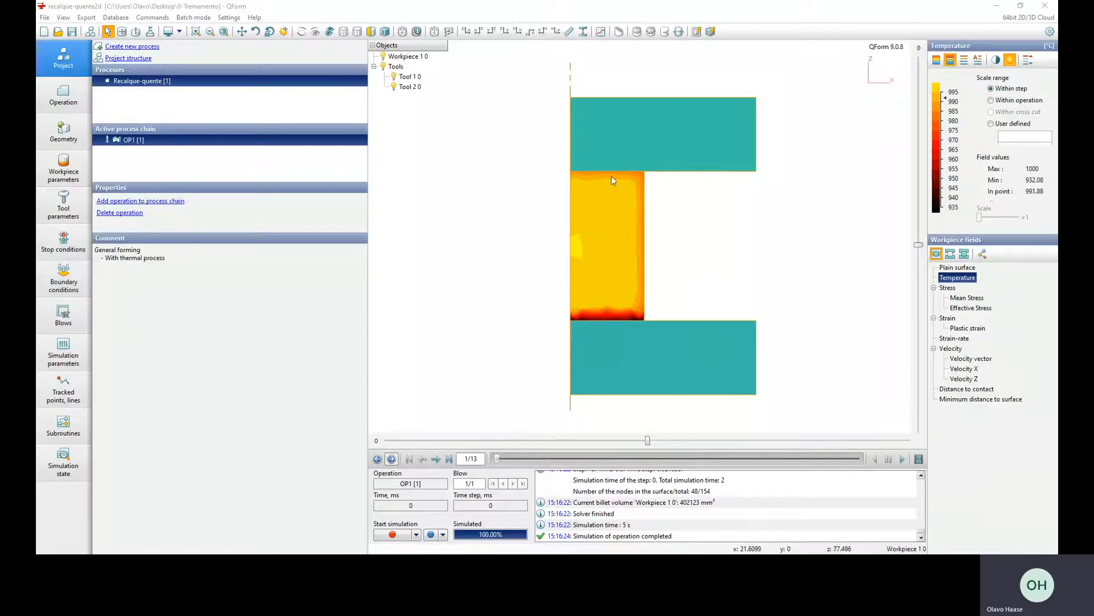
click(970, 299)
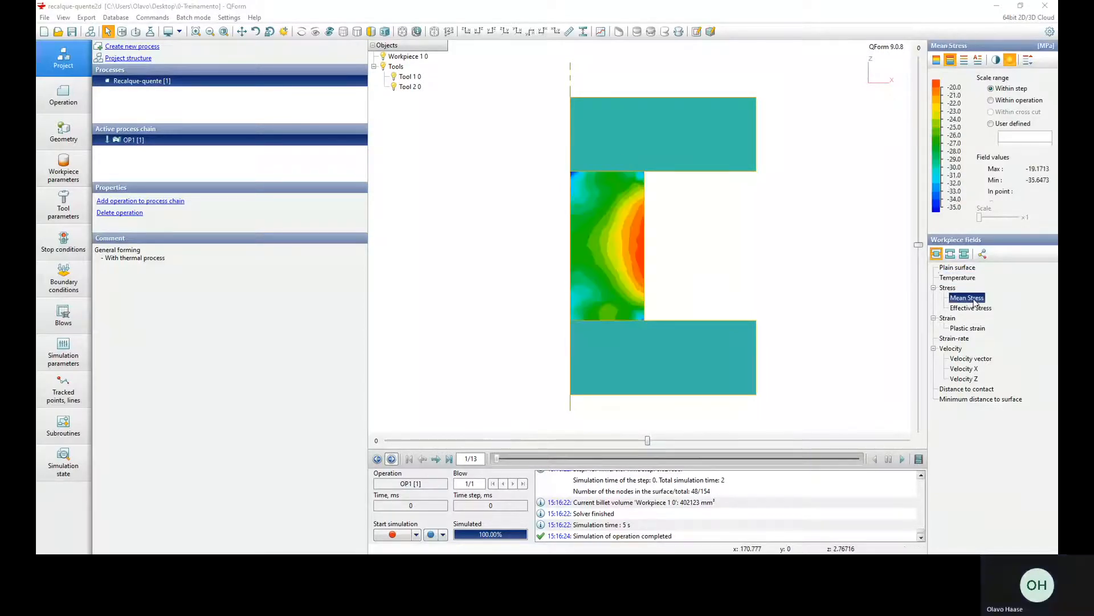
click(973, 311)
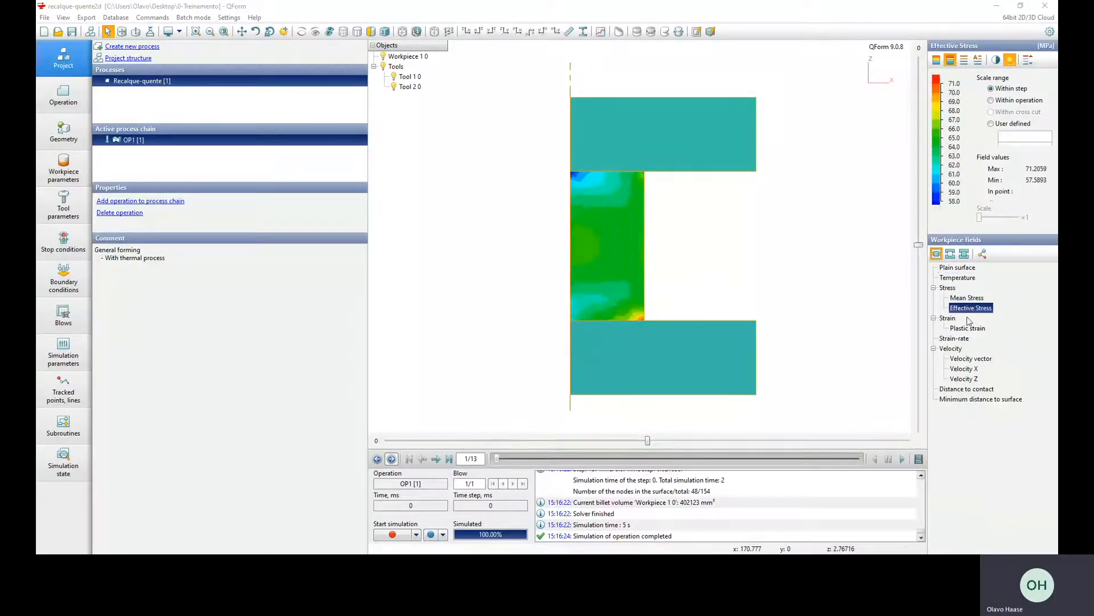
click(968, 329)
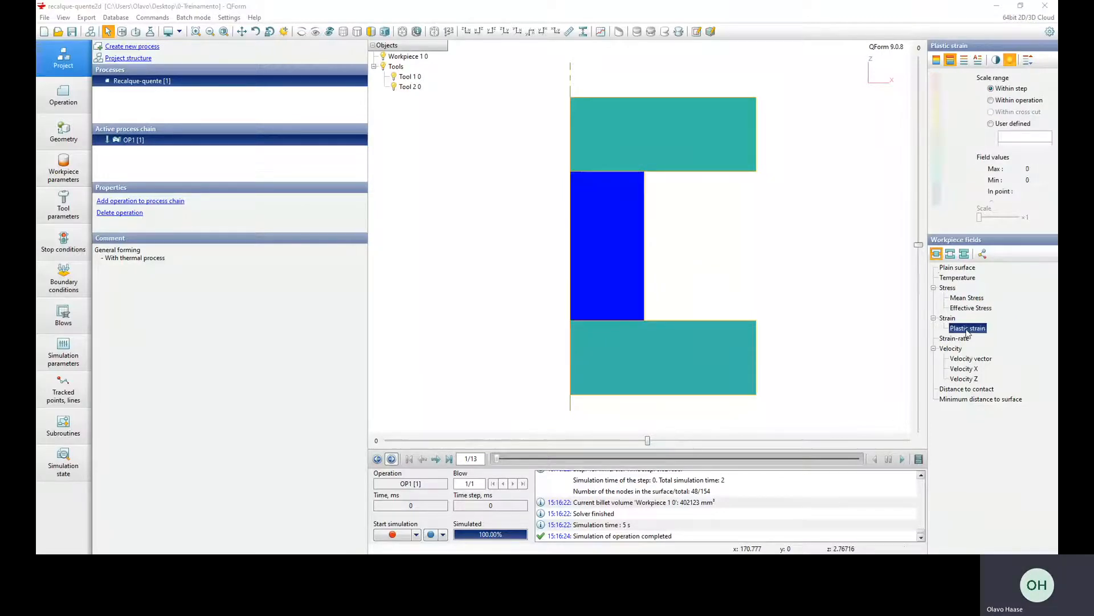
click(901, 459)
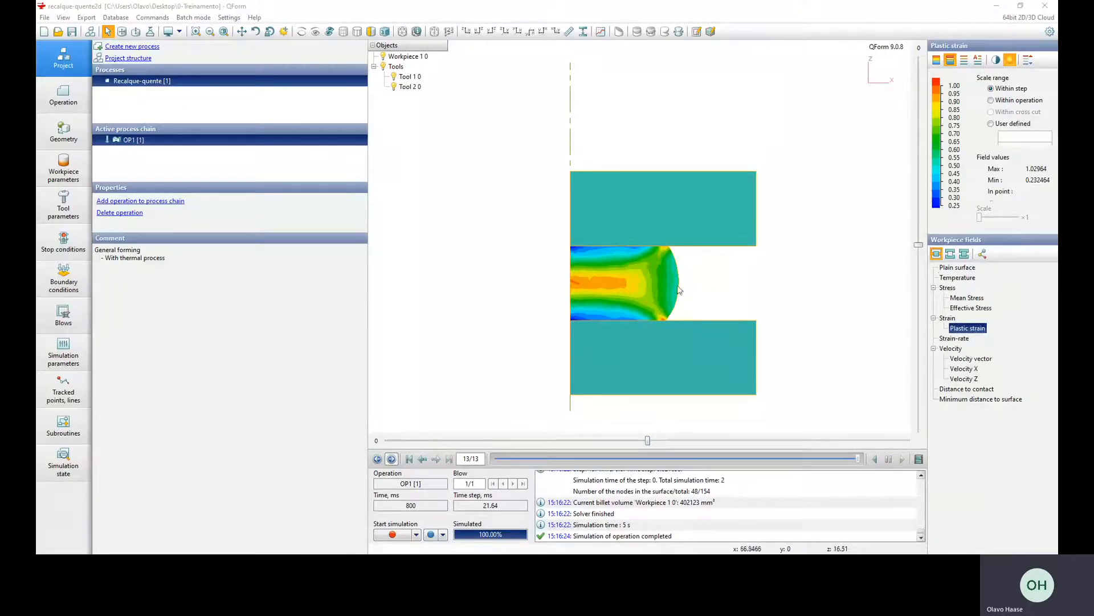
- Display the workpiece's strain-rate, velocity vector, Velocity X, Velocity Z, distance to contact and minimum distance to surface fields
click(956, 339)
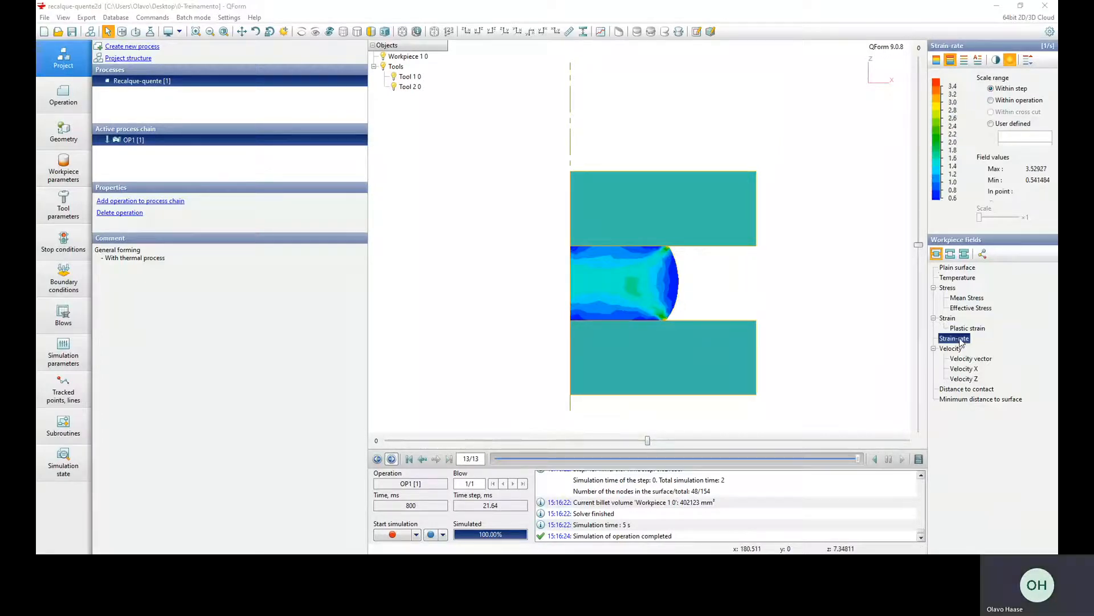
click(972, 359)
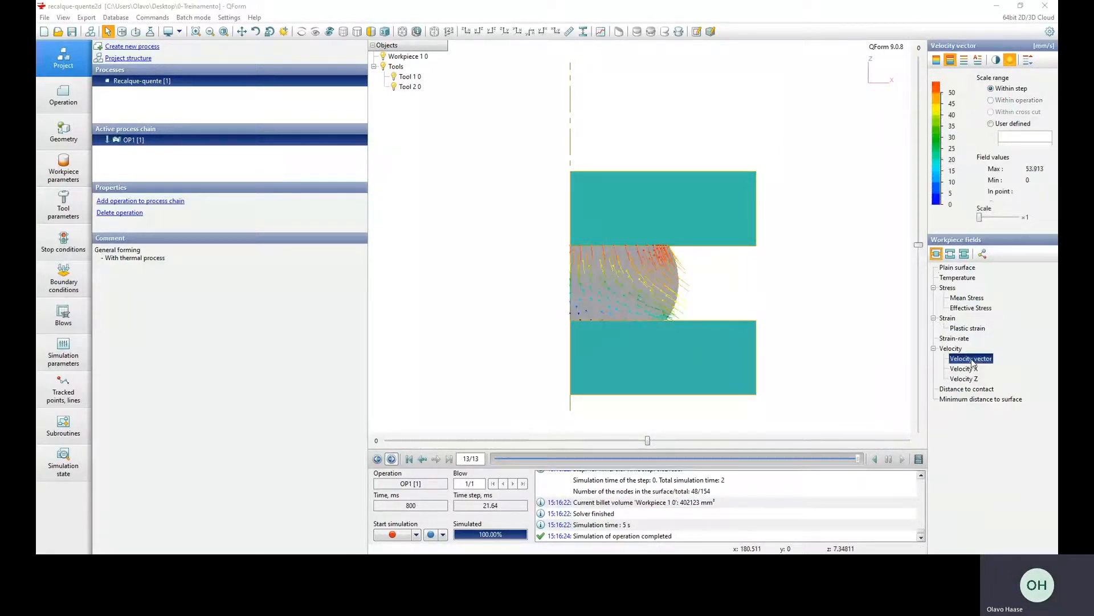
click(965, 369)
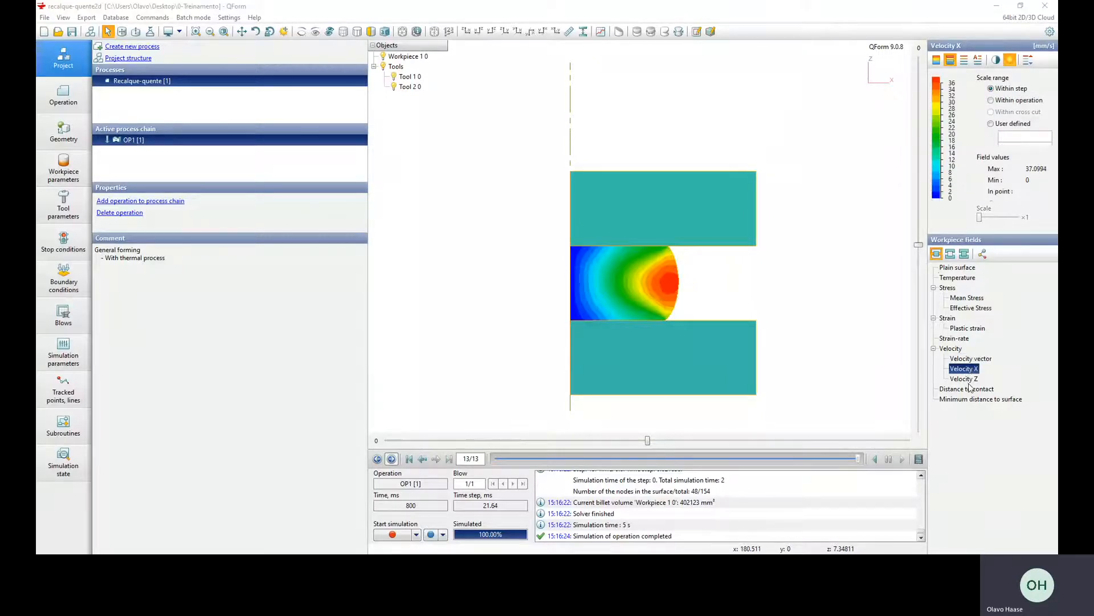
click(964, 378)
click(969, 390)
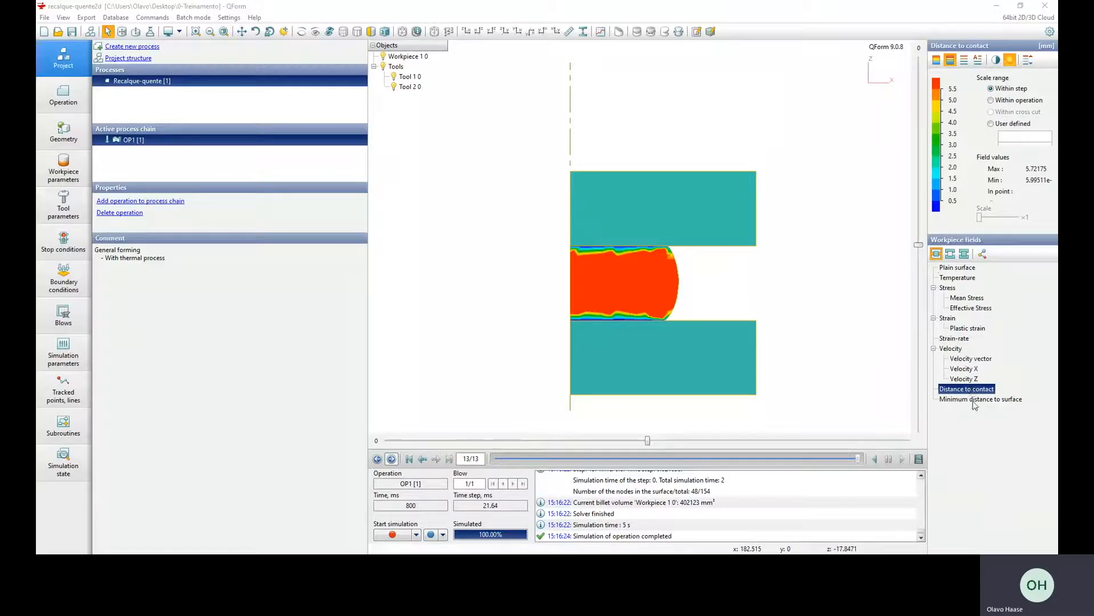
click(972, 399)
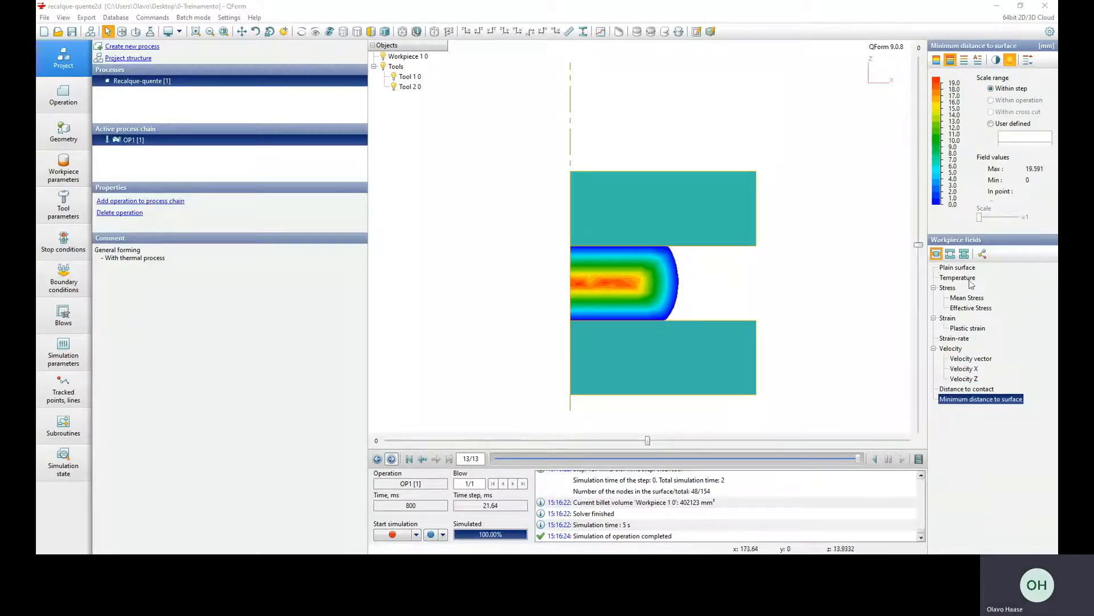
- Show the tools as a plain surface and with their temperature field, and return to the list of workpiece fields
click(950, 254)
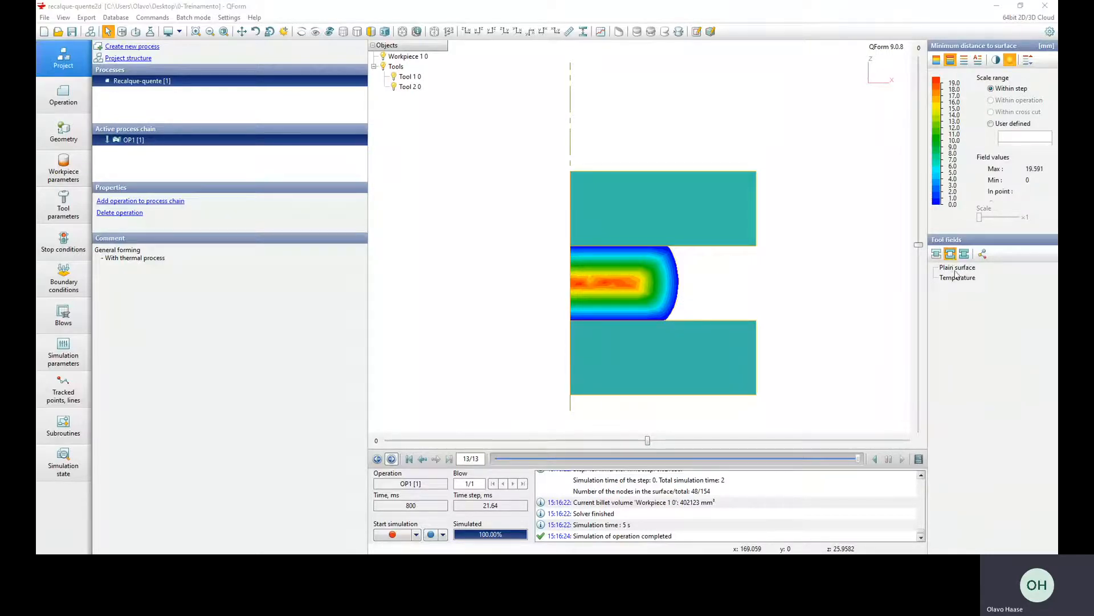
click(953, 268)
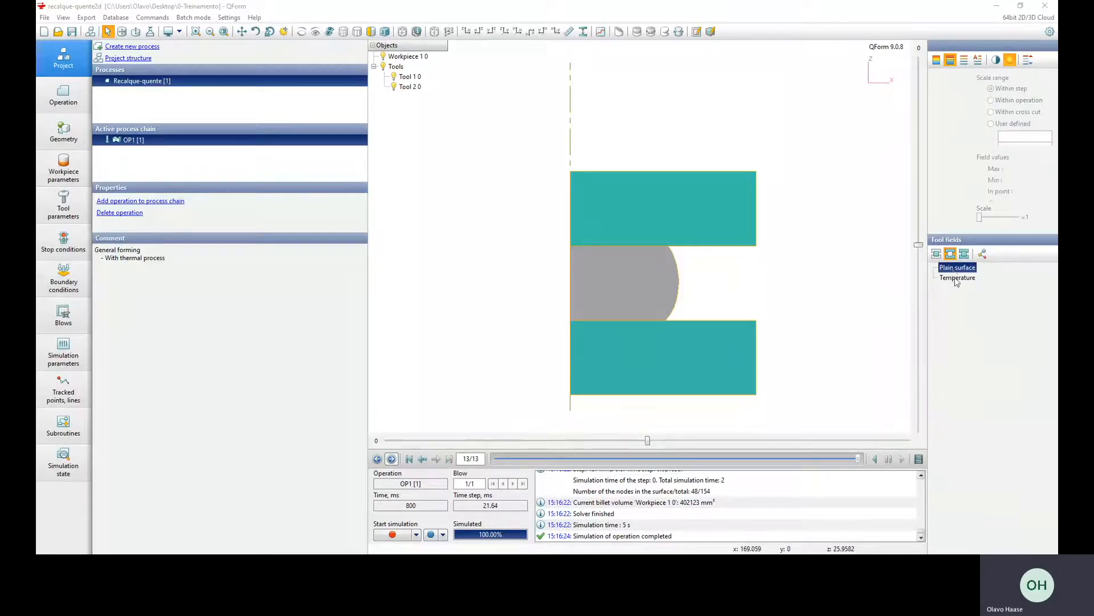
click(961, 278)
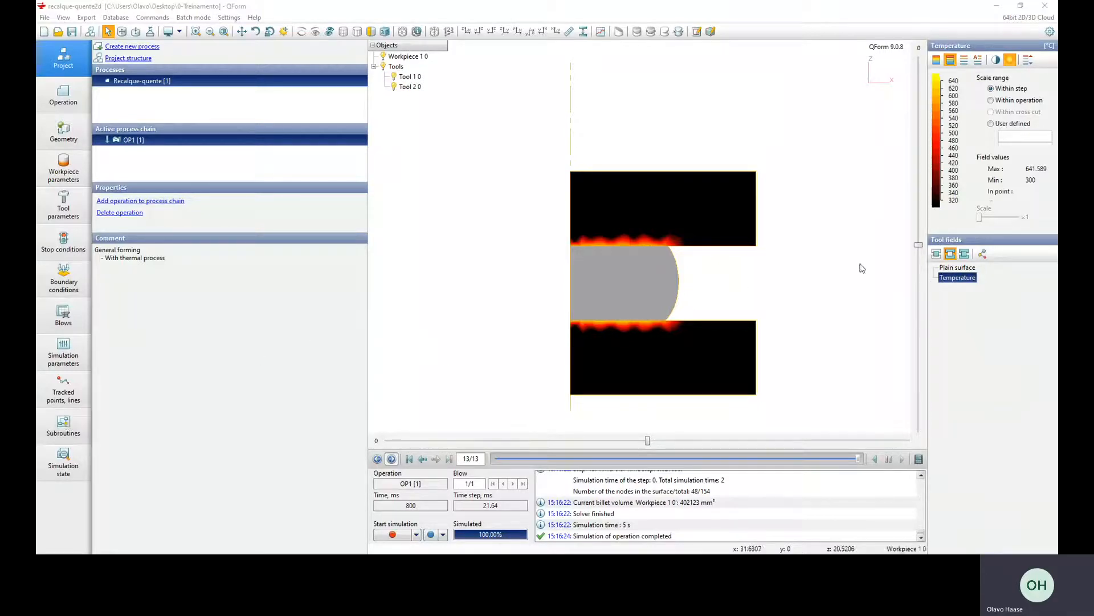
click(936, 255)
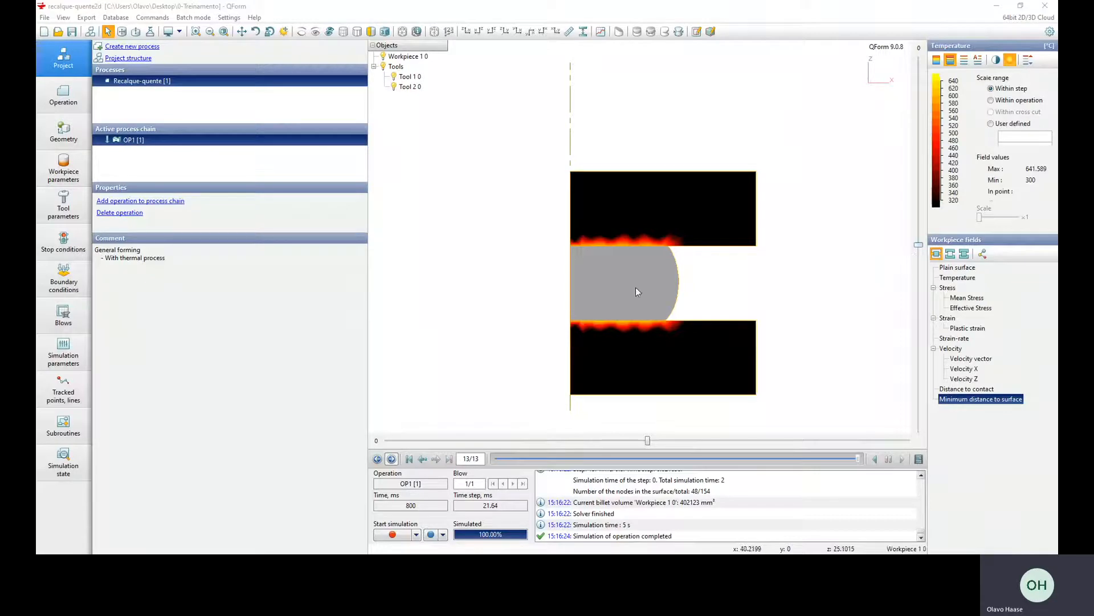
- Create two tracked points inside the deformed workpiece, at about X 34.2, Z 24.8 and about X 10.2, Z 29.7
click(72, 391)
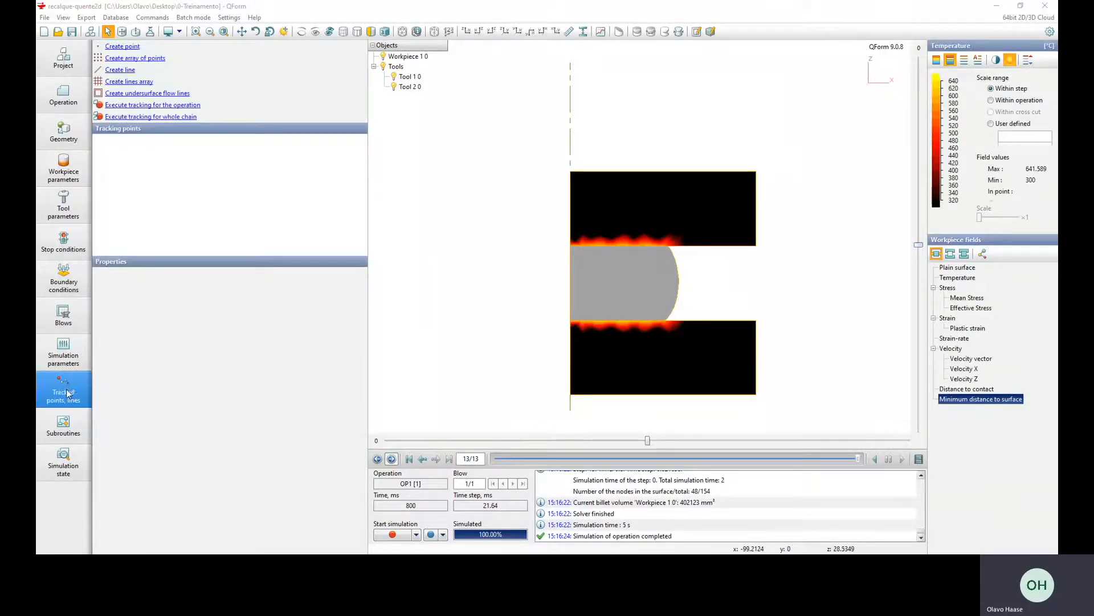
click(122, 46)
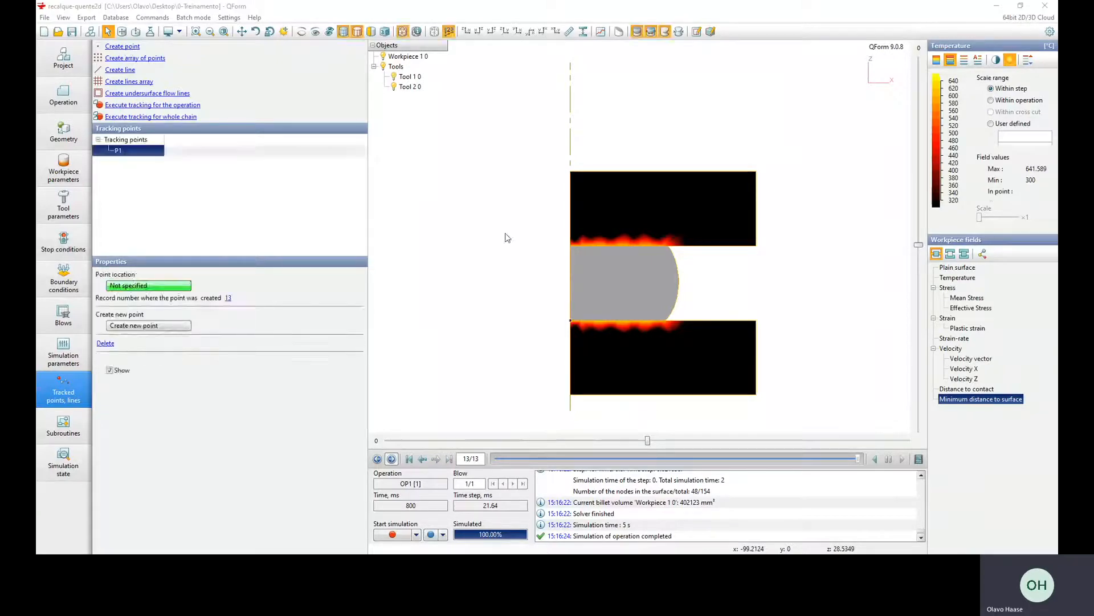
click(634, 274)
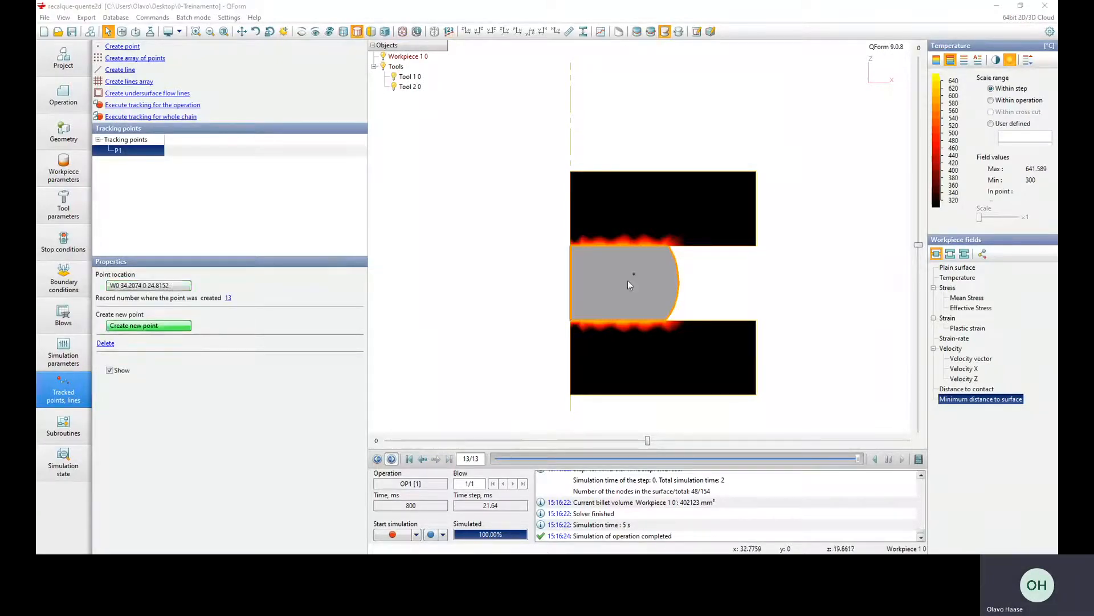
click(589, 265)
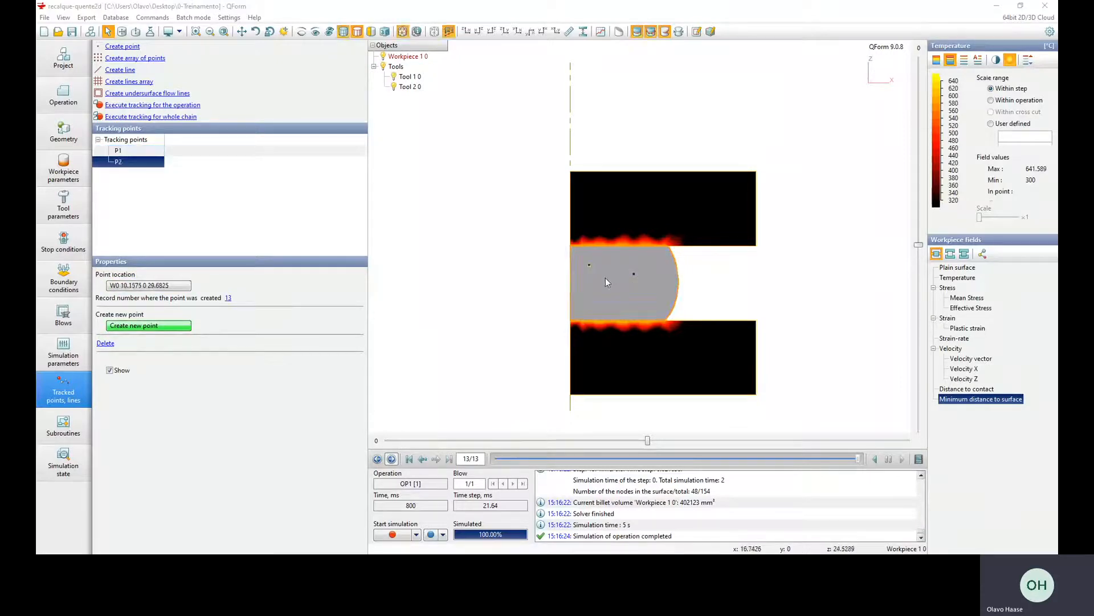
- Check both tracked points' properties, keep P1 selected, and display the workpiece's mean stress field
click(115, 153)
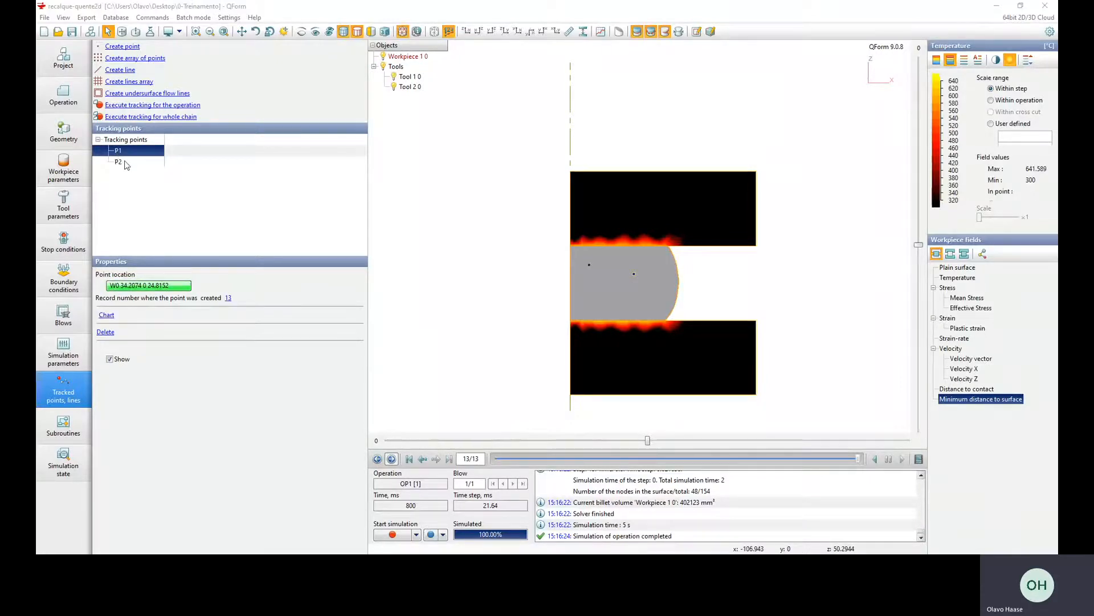
click(124, 164)
click(125, 152)
click(969, 298)
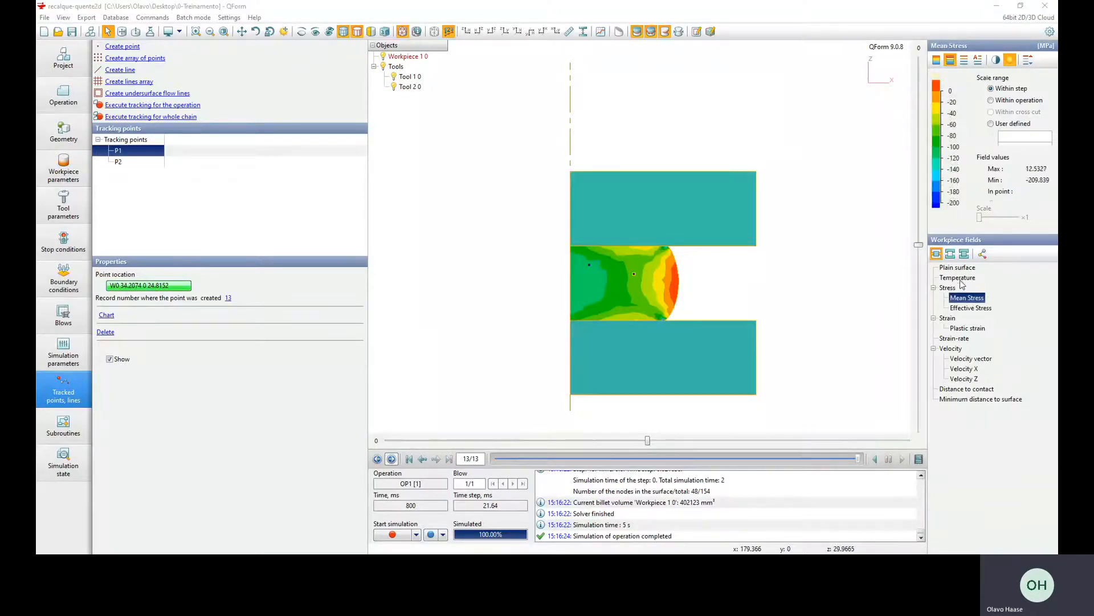
- Display the workpiece's temperature field and check the properties of tracked points P2 and P1
click(960, 278)
click(958, 267)
click(960, 278)
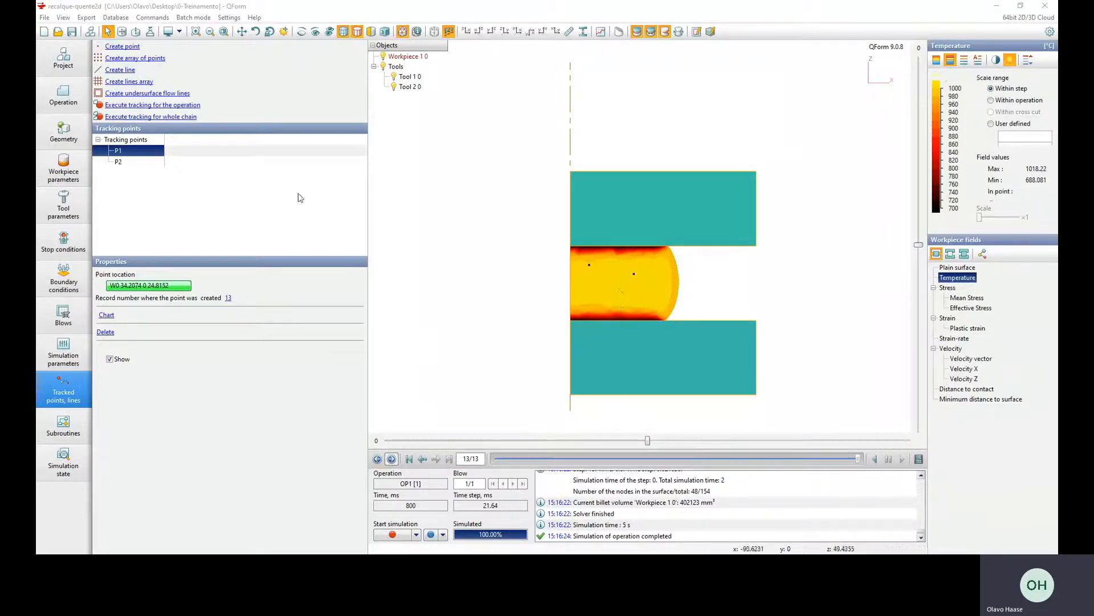
click(120, 162)
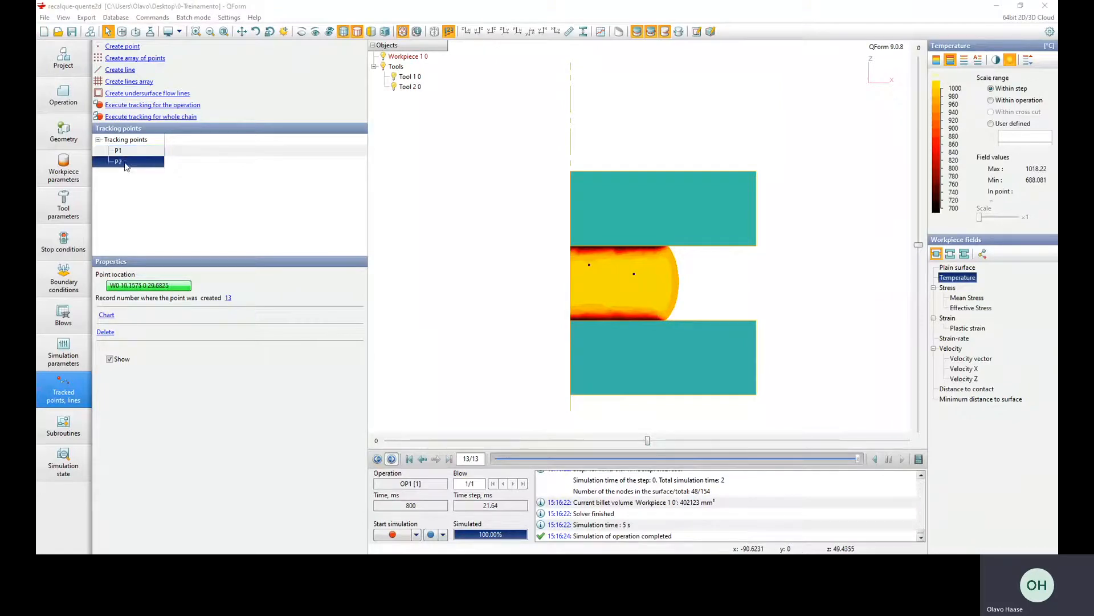
click(130, 151)
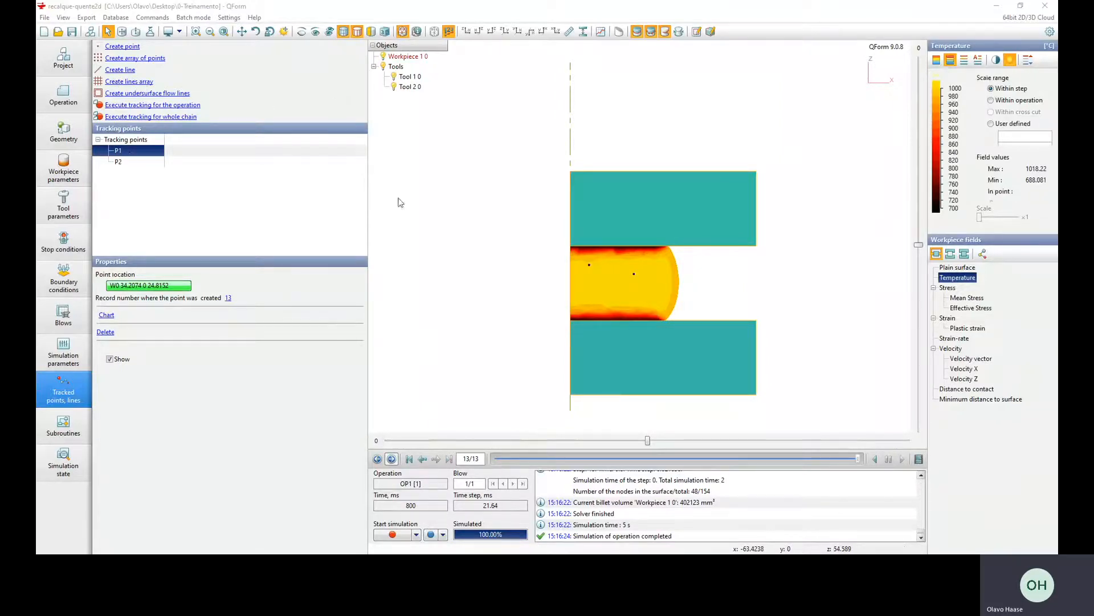
- Play the simulation back to the first record and create a lines array on Workpiece 1 with 7, 1 and 7 spaces along X, Y and Z
click(875, 459)
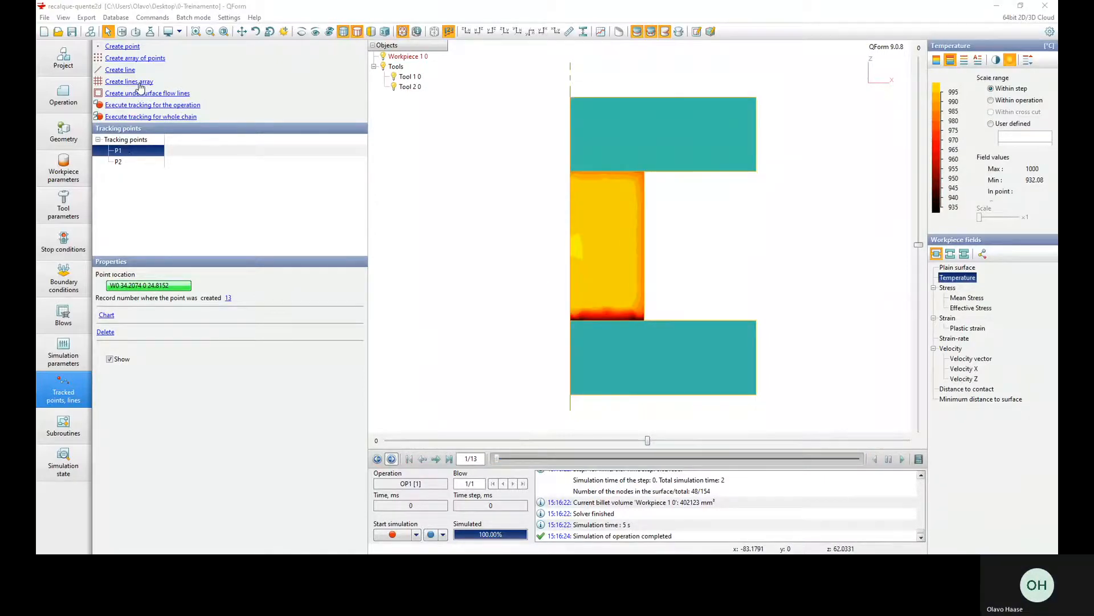
click(140, 83)
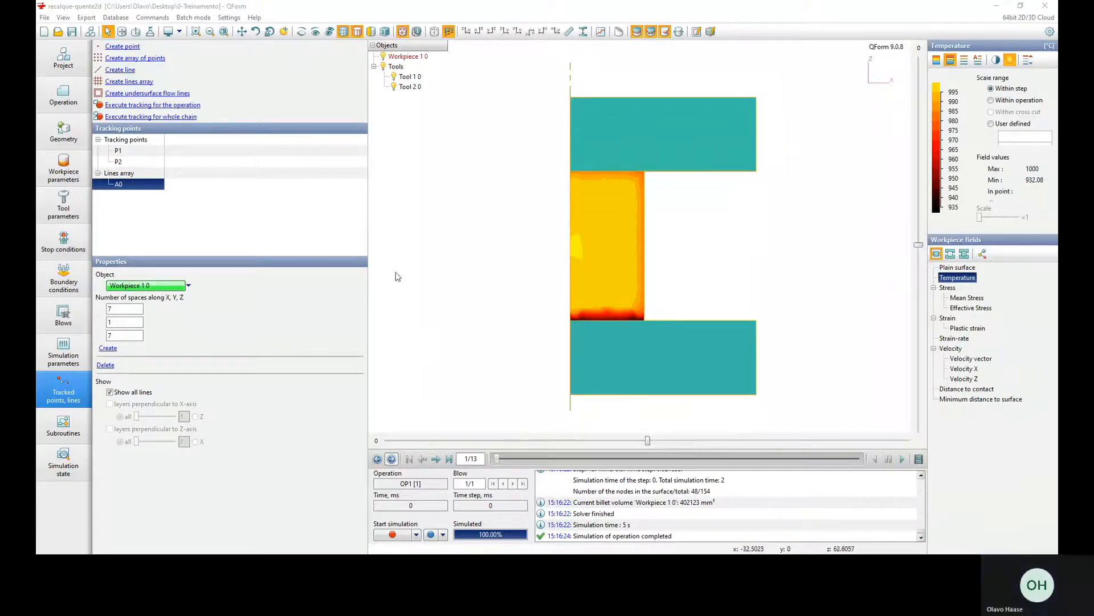
click(108, 348)
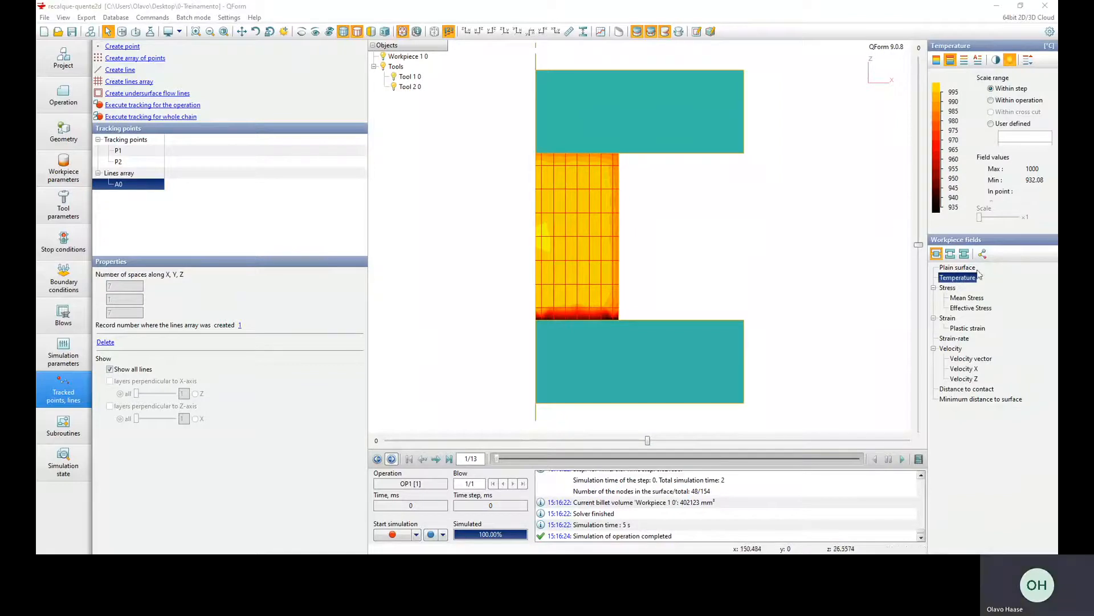
- Show the workpiece as a plain surface and play the simulation forward and back to the first record
click(959, 267)
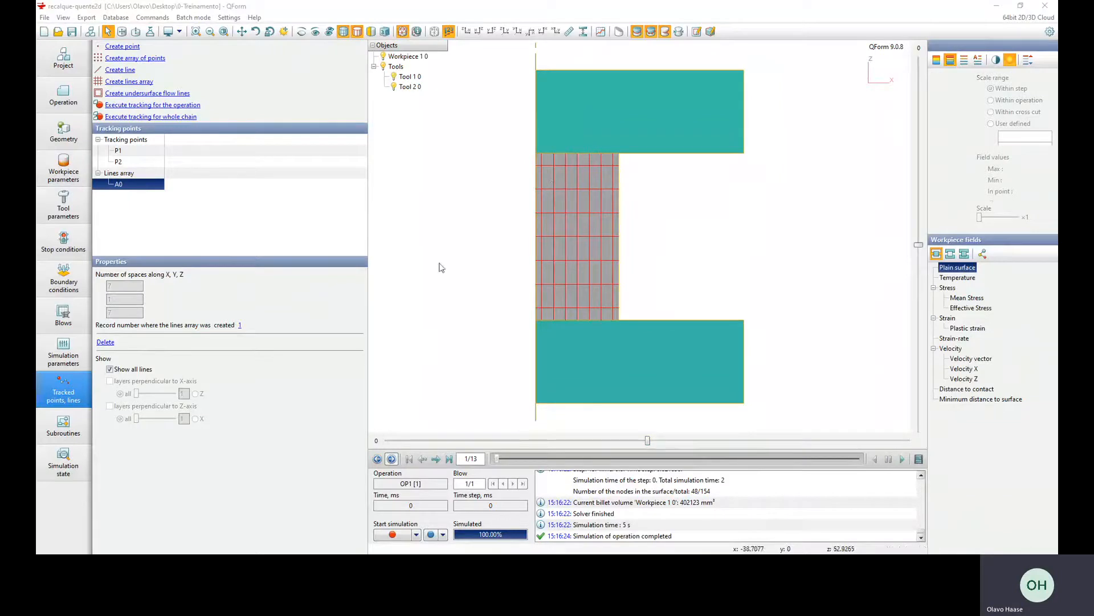
click(903, 461)
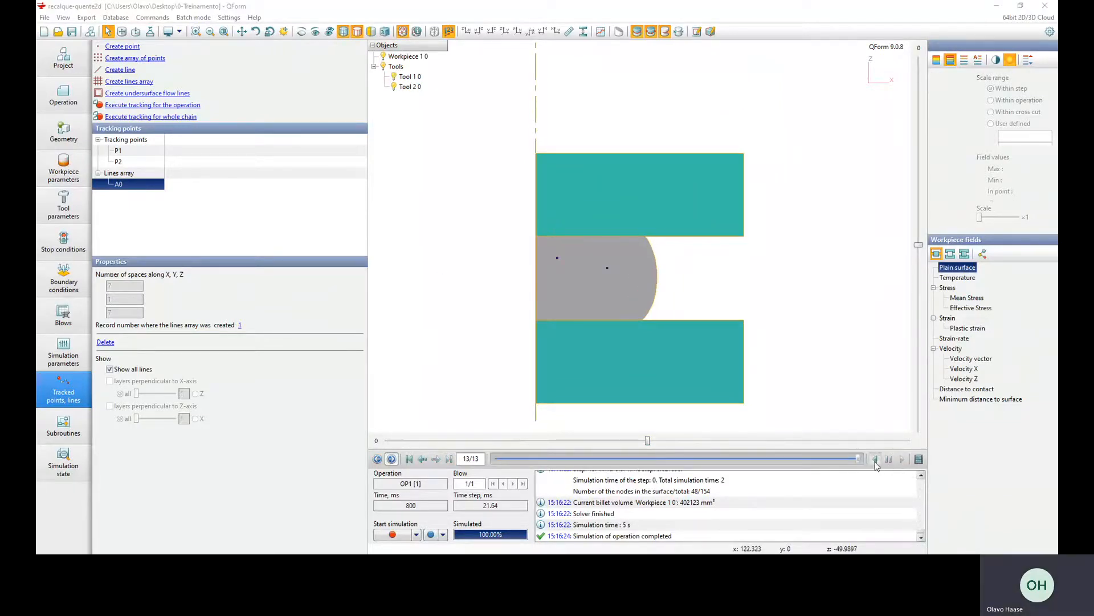
click(875, 459)
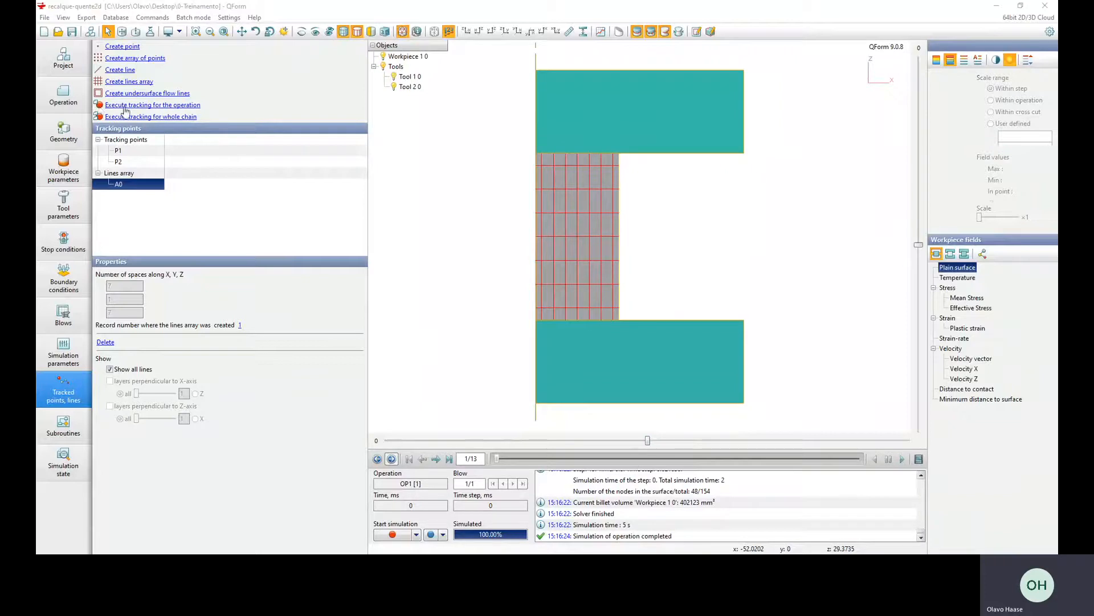
- Execute tracking for the operation, saving the changes, and play the lines array's deformation before returning to the first record
click(194, 109)
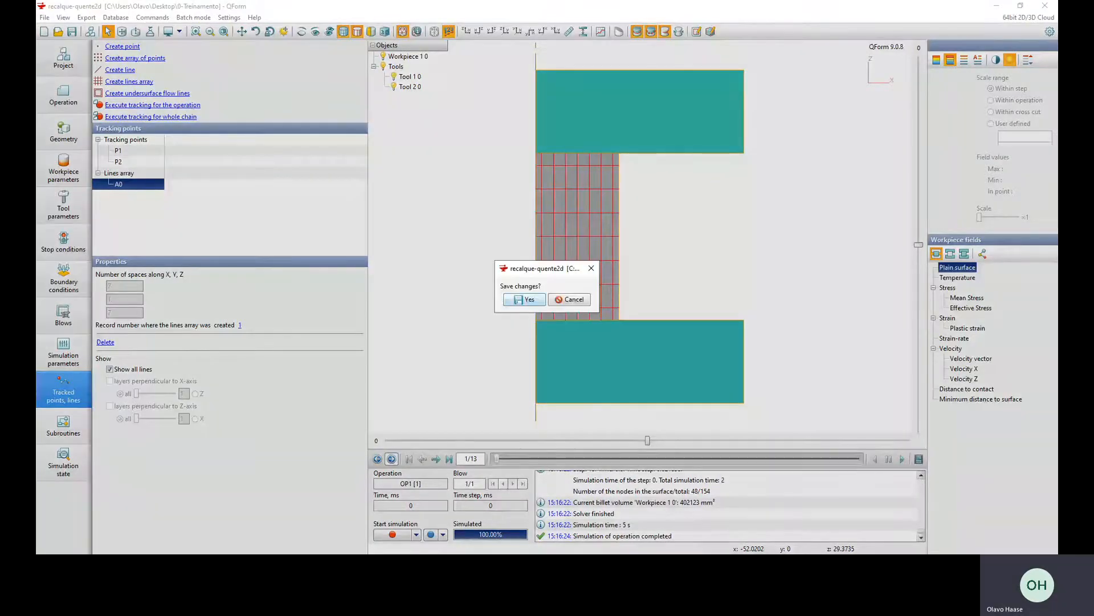
click(527, 300)
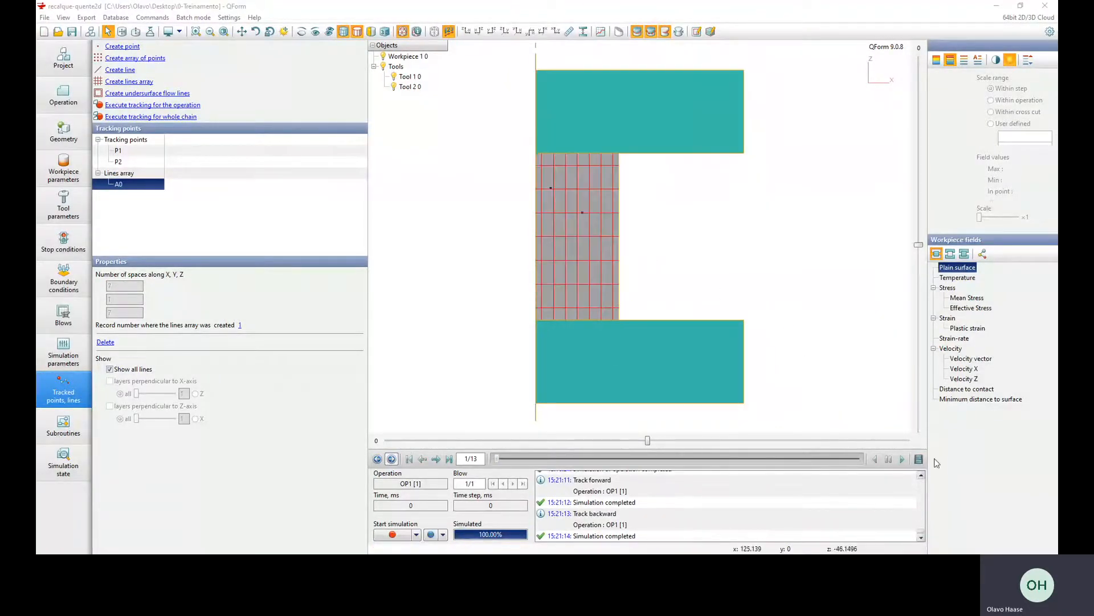
click(903, 459)
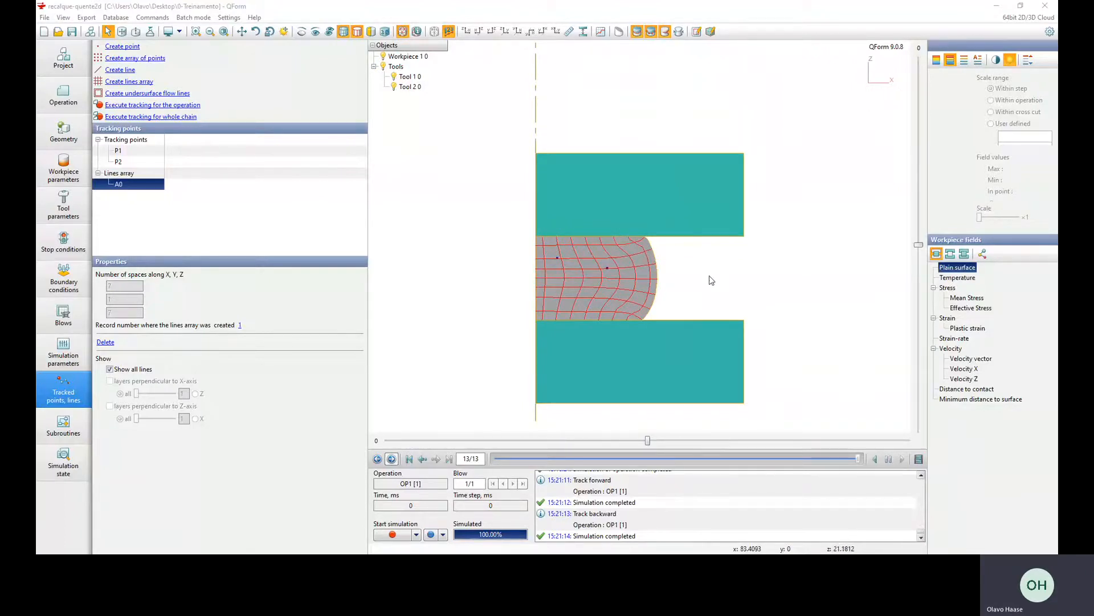
drag(857, 457, 491, 439)
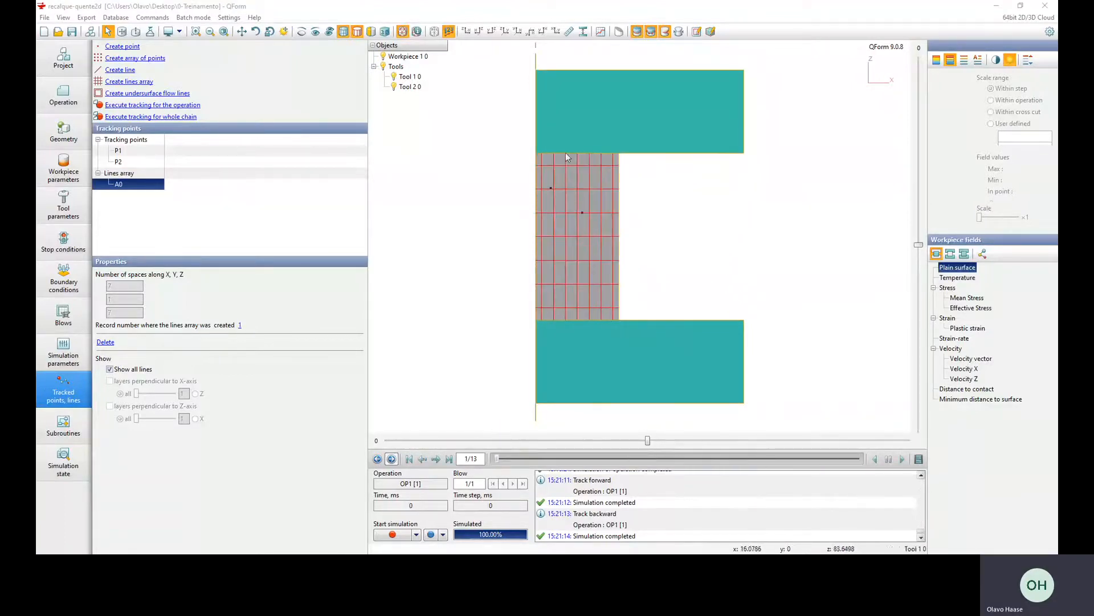
- Create a second lines array on Workpiece 1 with 8 spaces along X, and delete both lines arrays
click(123, 82)
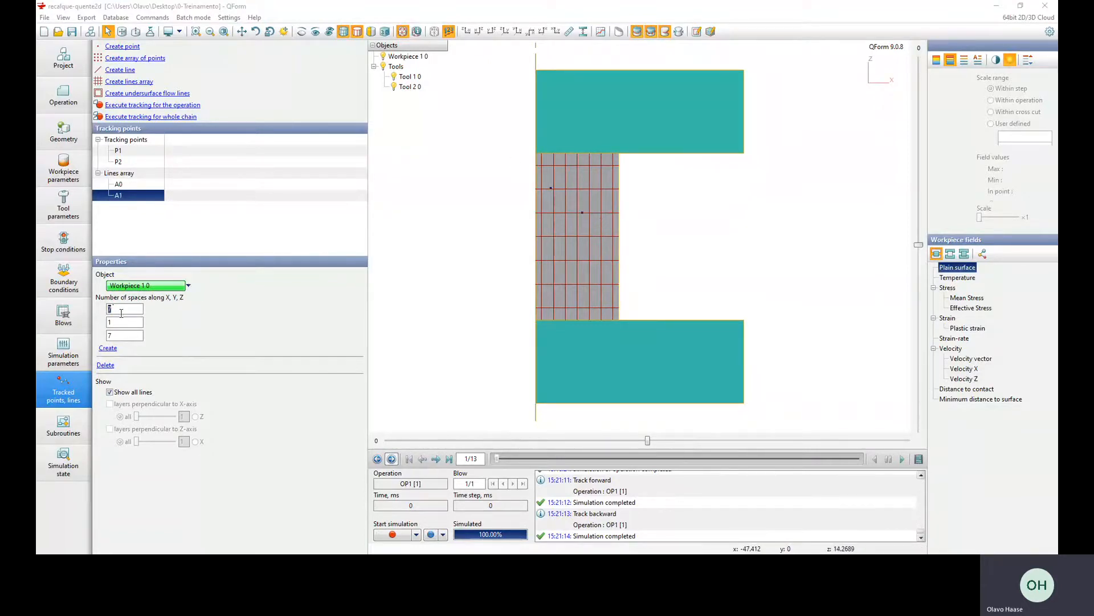
click(108, 348)
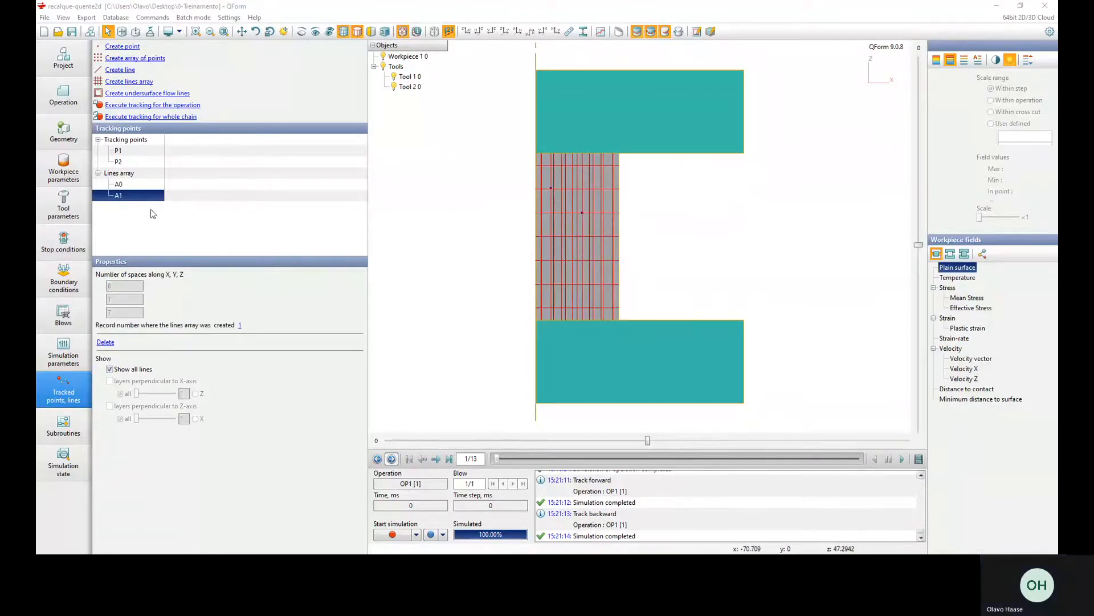
click(121, 185)
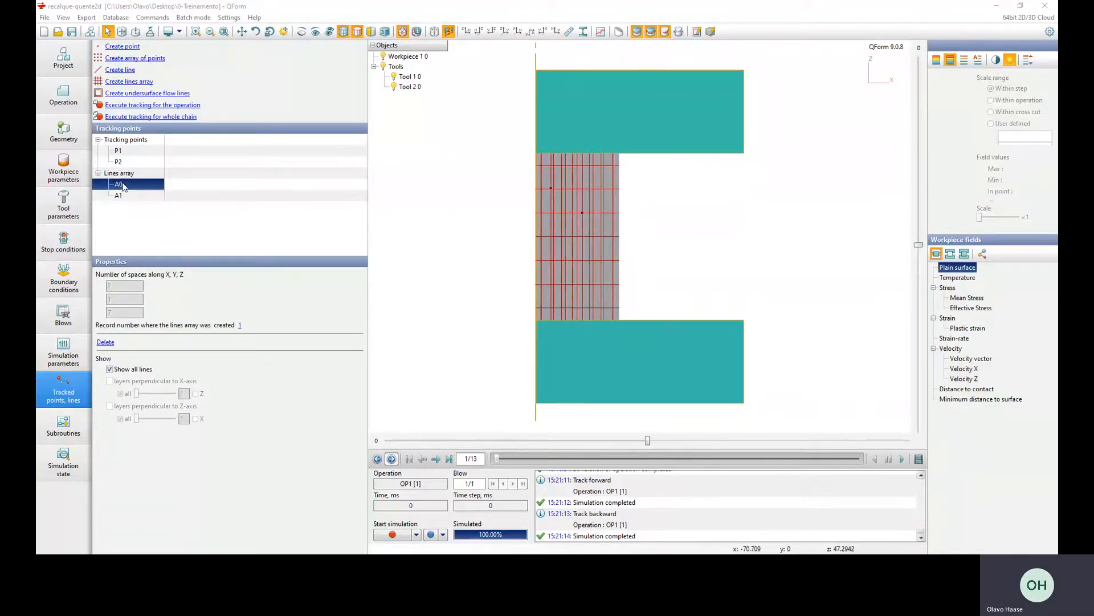
click(105, 342)
click(129, 185)
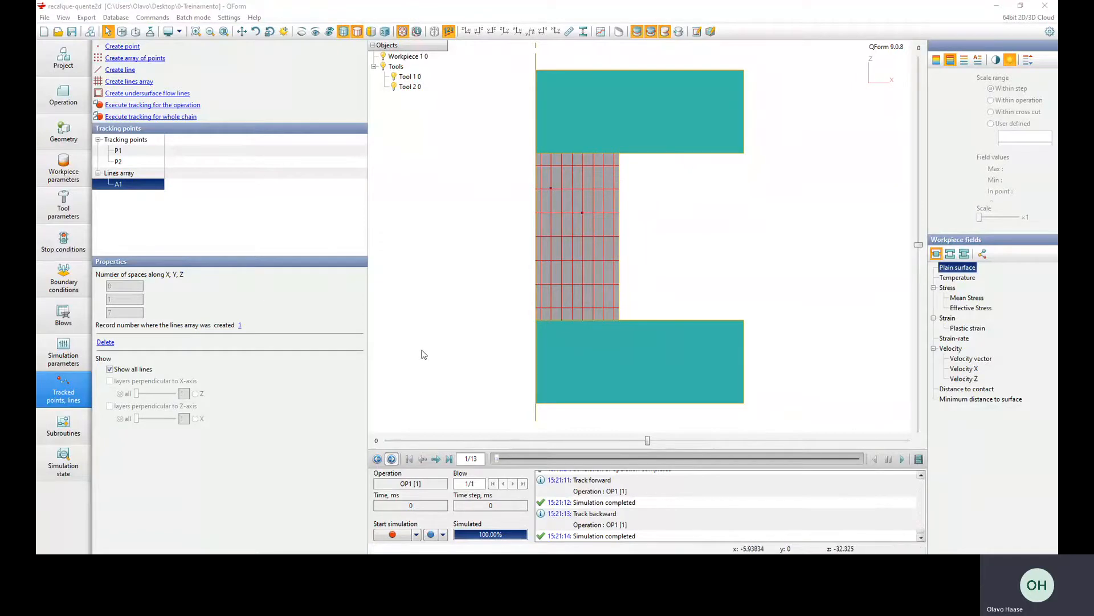
click(110, 344)
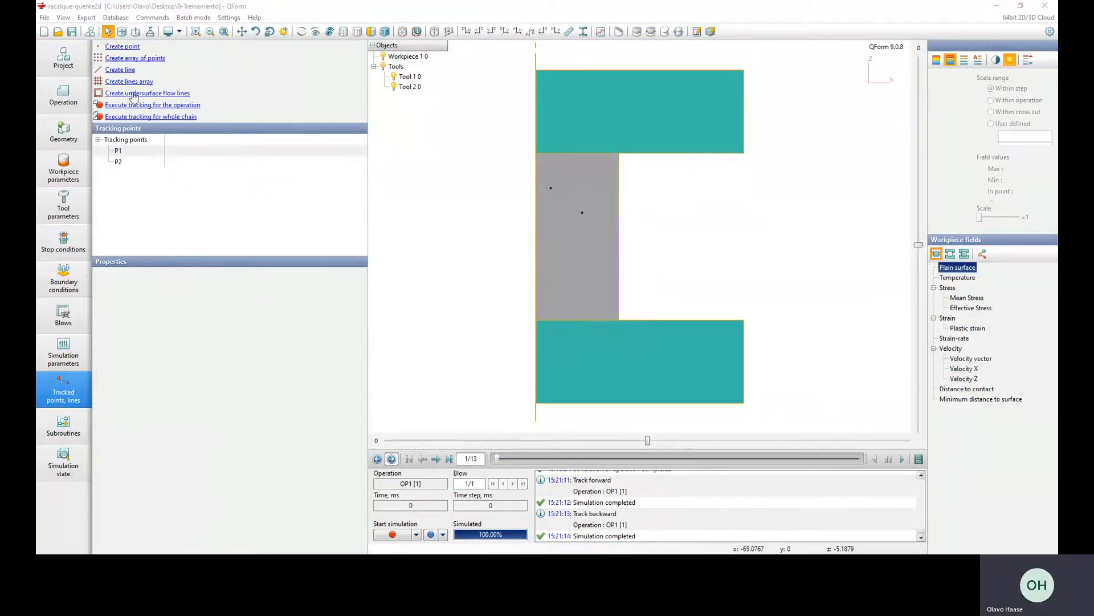
- Create undersurface flow lines on Workpiece 1 with 5 lines spaced 0.5 mm apart, and inspect them up close
click(169, 95)
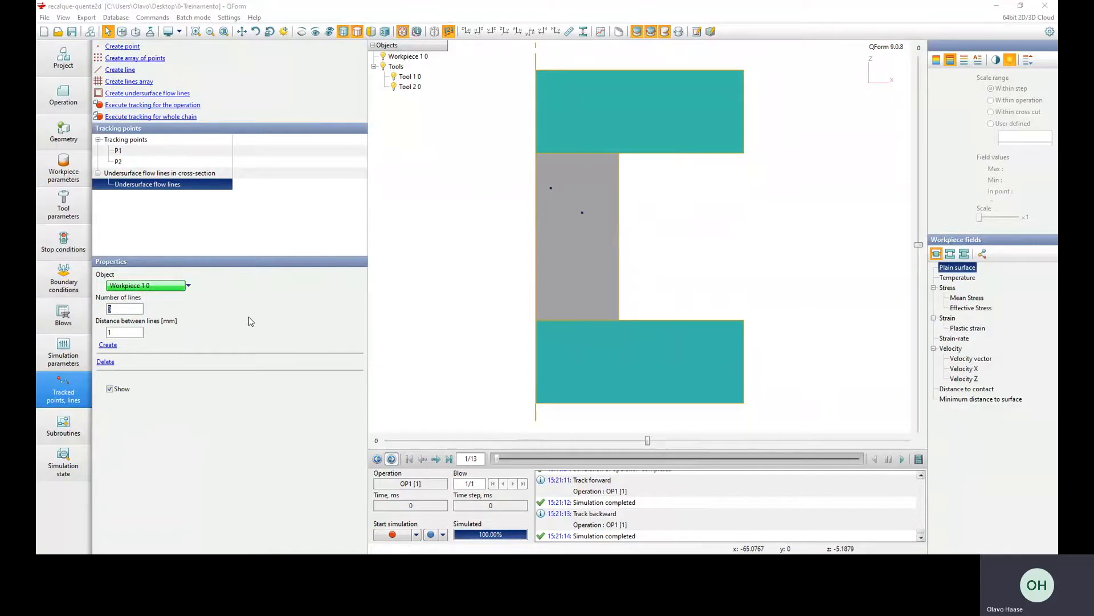
text(5)
click(110, 345)
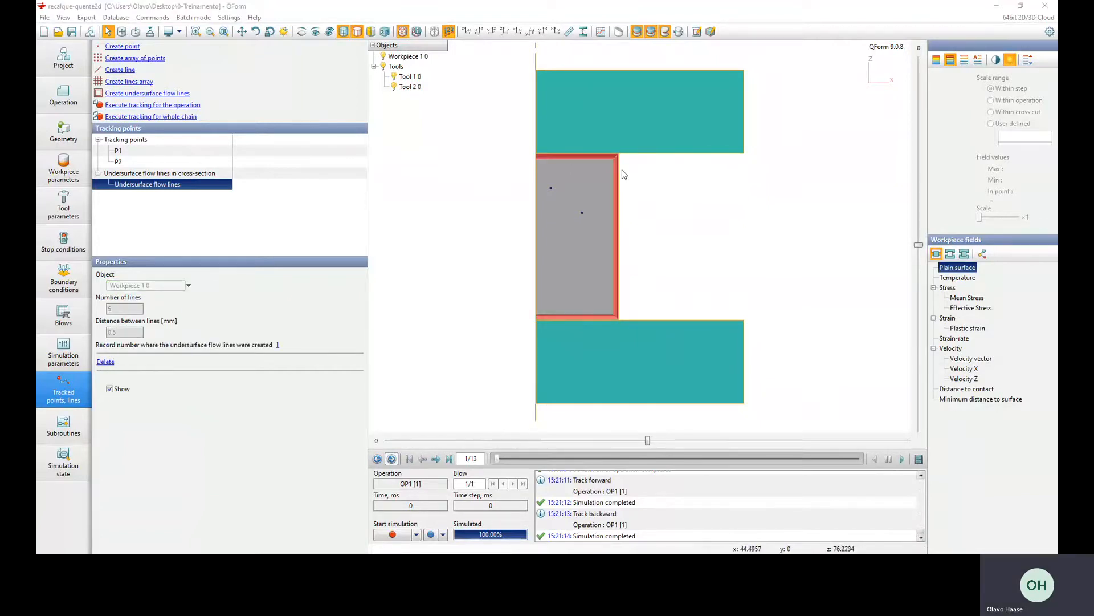
scroll(620, 171, up, 5)
scroll(588, 204, down, 5)
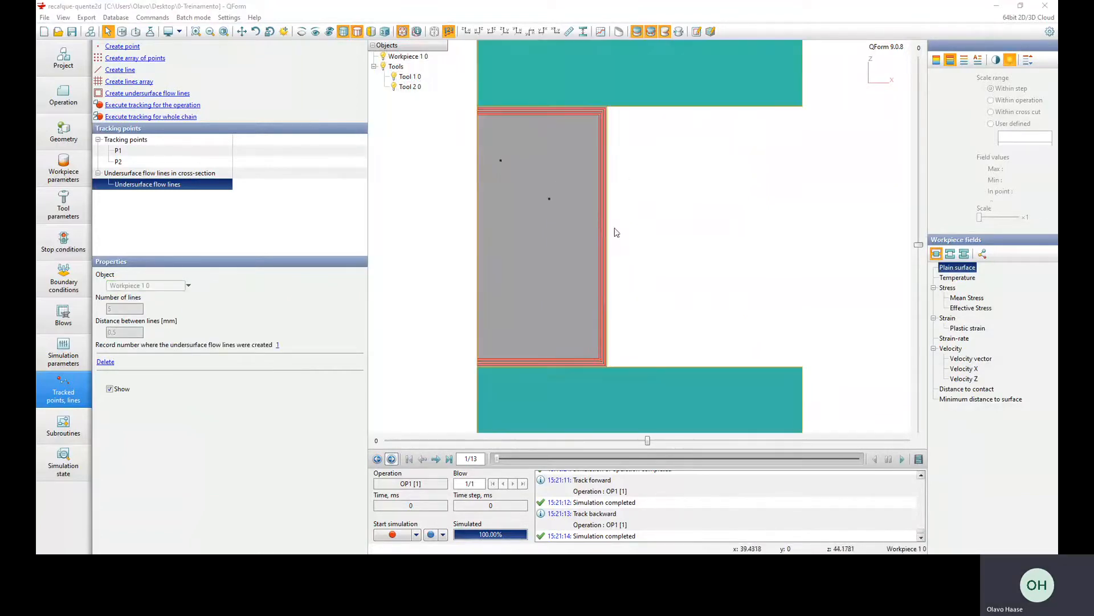
- Play the simulation forward and back, and execute tracking of the undersurface flow lines for the operation, saving the changes
click(903, 460)
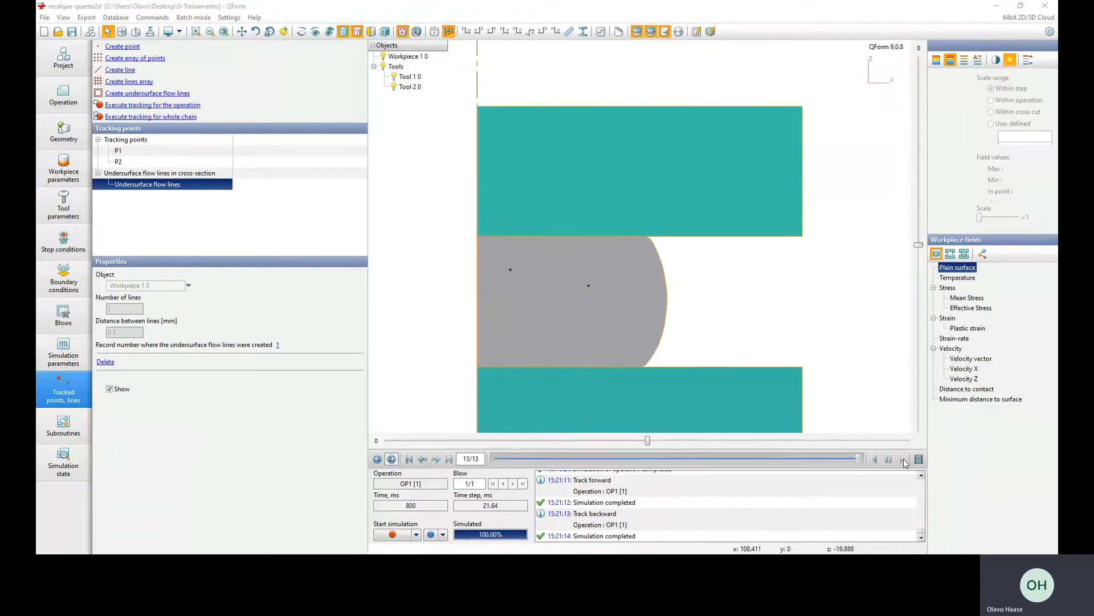
click(875, 459)
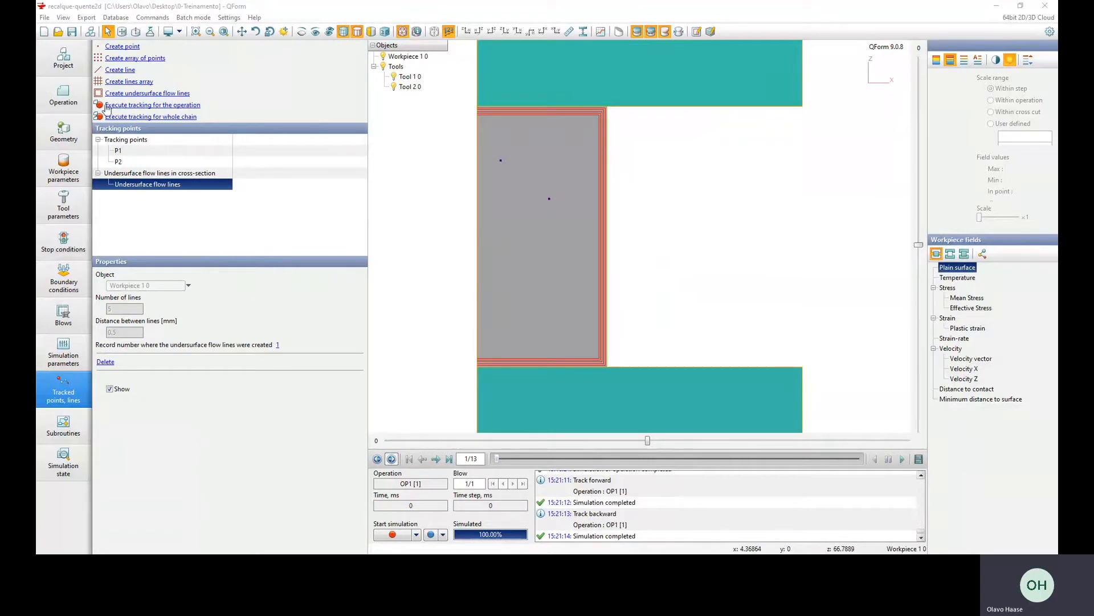
click(158, 106)
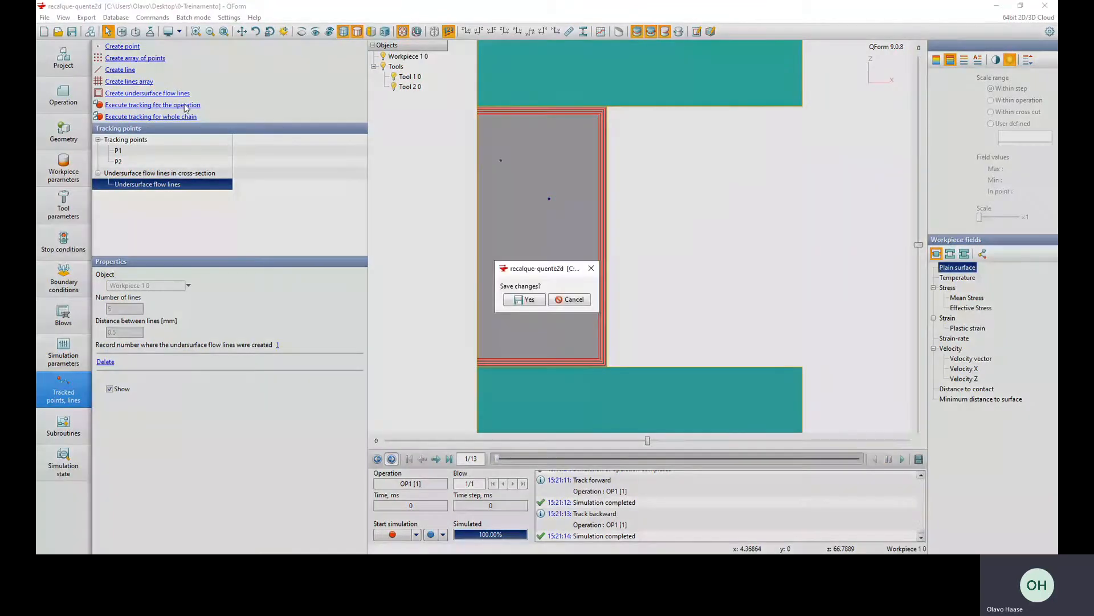
click(521, 299)
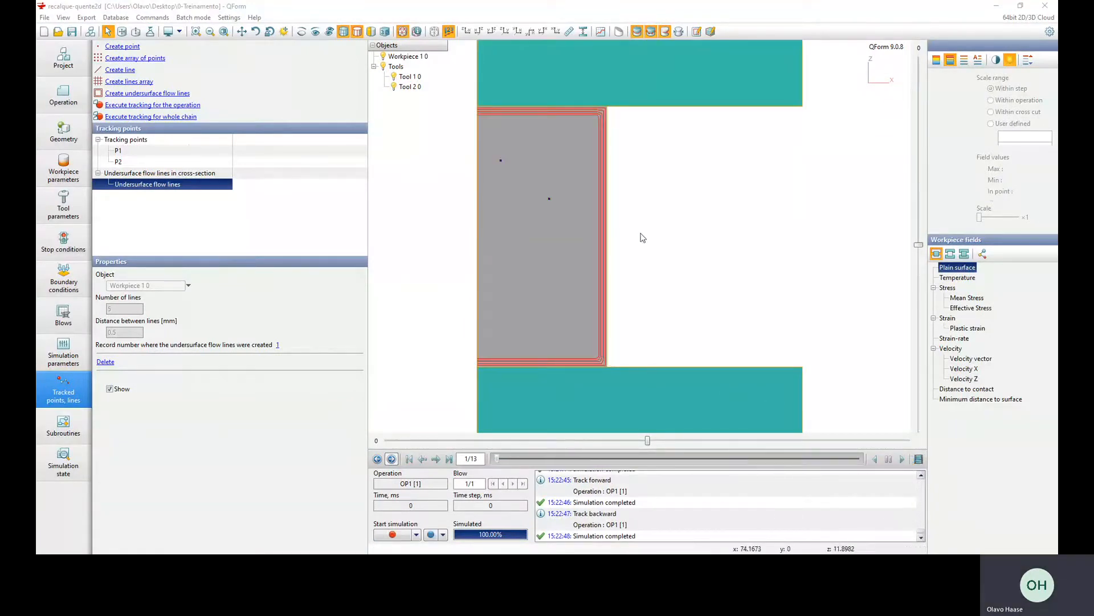
- Play the tracked undersurface flow lines through to the last record and return to the first record
click(901, 459)
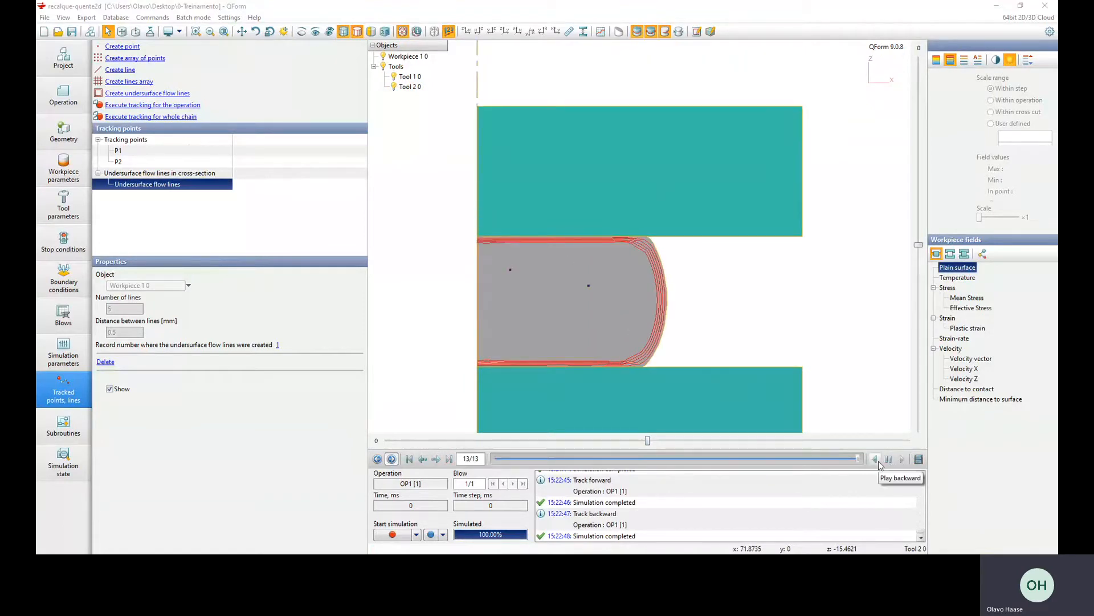
click(879, 464)
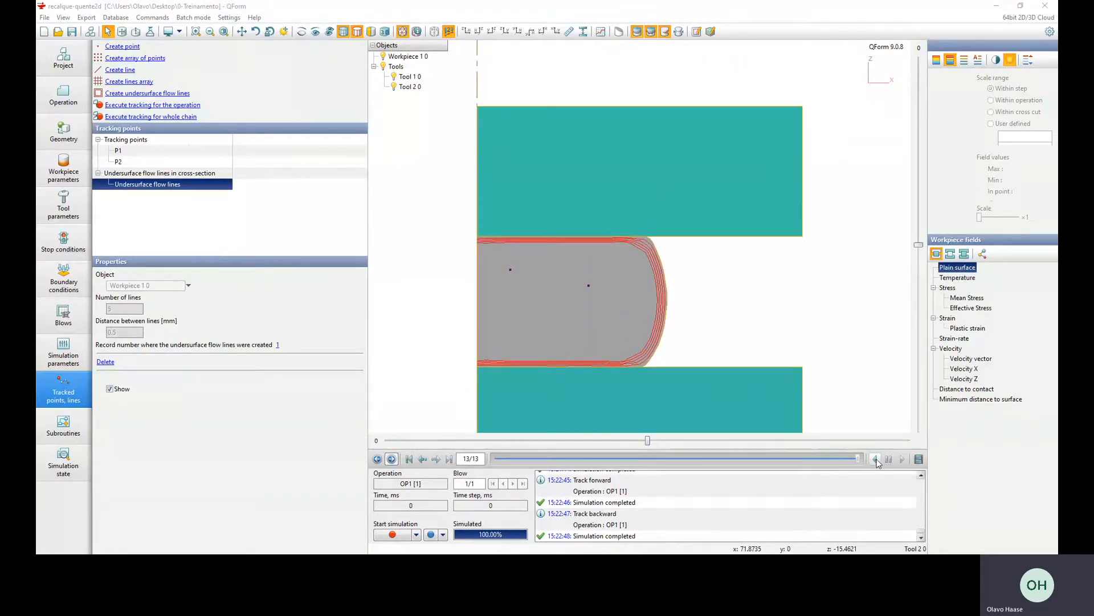
drag(834, 462, 445, 454)
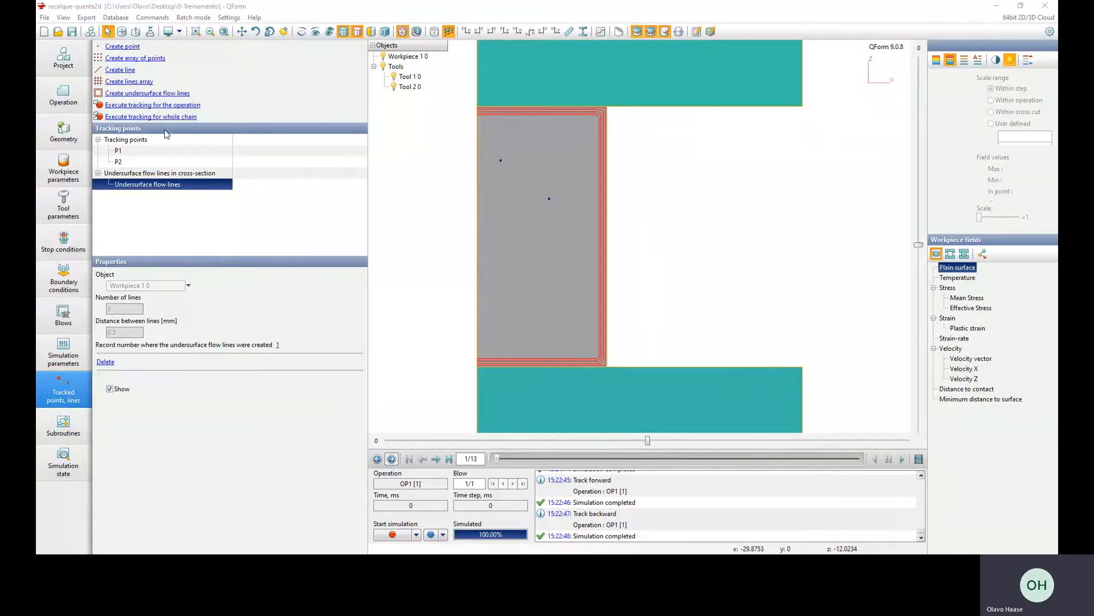
- Review the properties of tracked points P1 and P2, and keep P1 selected
click(121, 151)
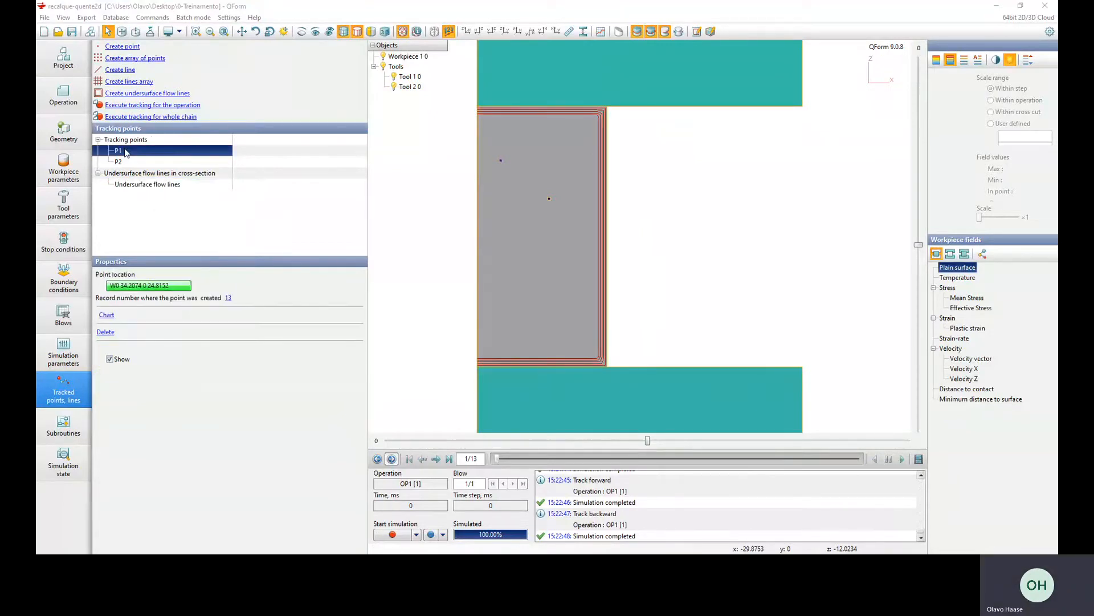
click(130, 164)
click(121, 151)
- Open the graphs window and add a graph of Tool 1's load against time on the left axis
click(602, 32)
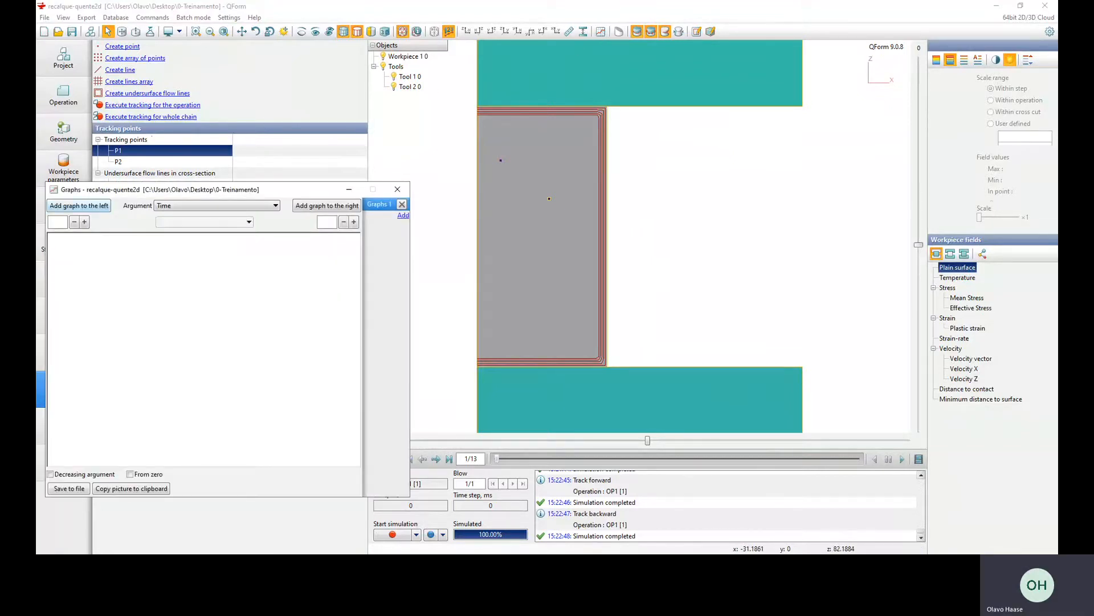
click(79, 205)
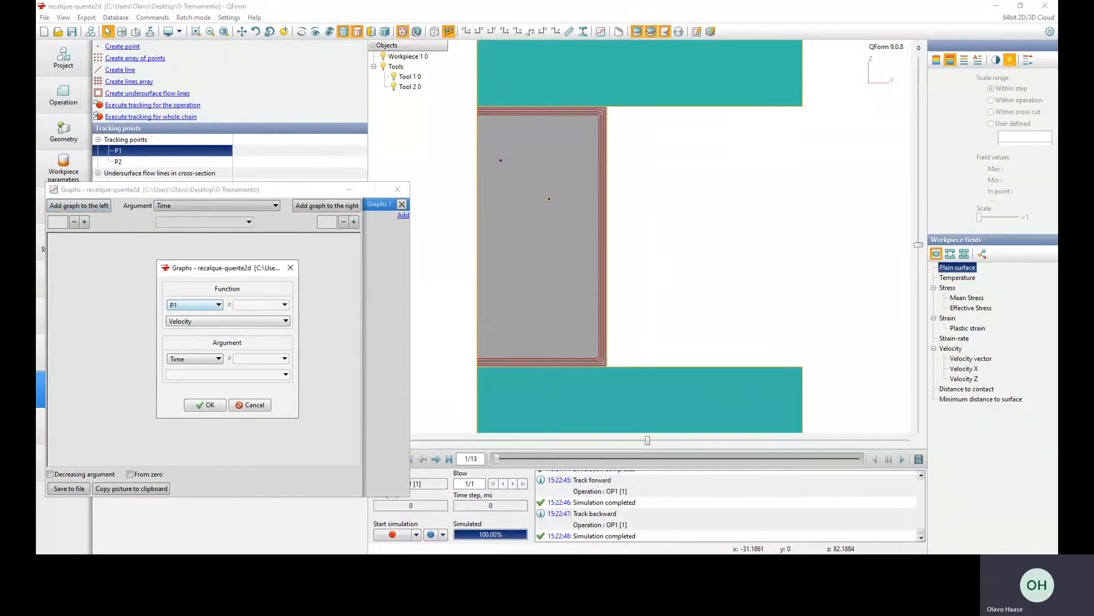
click(194, 305)
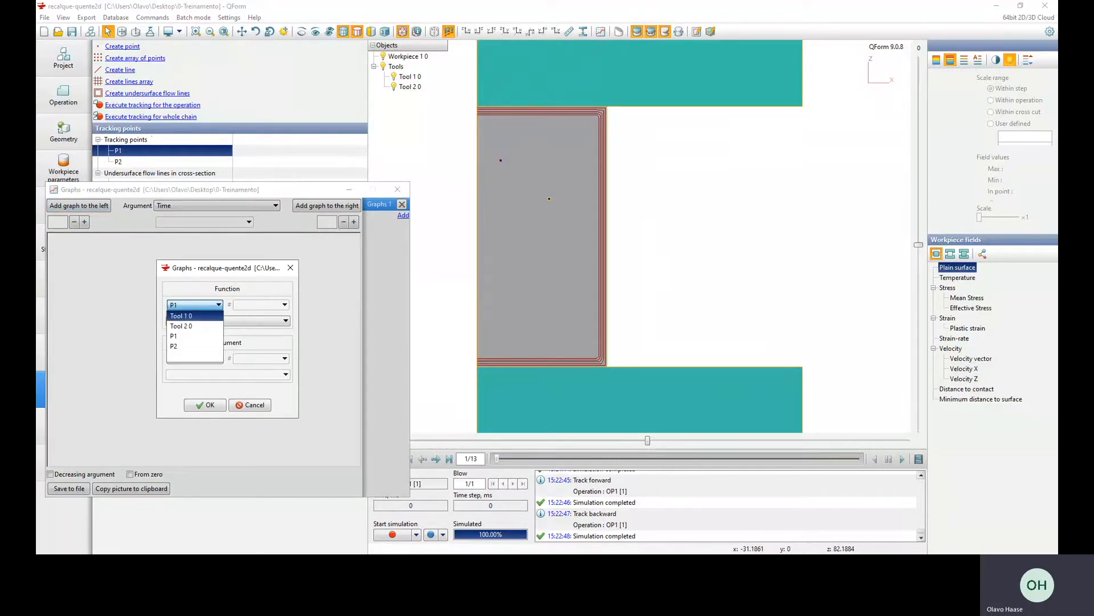
click(188, 316)
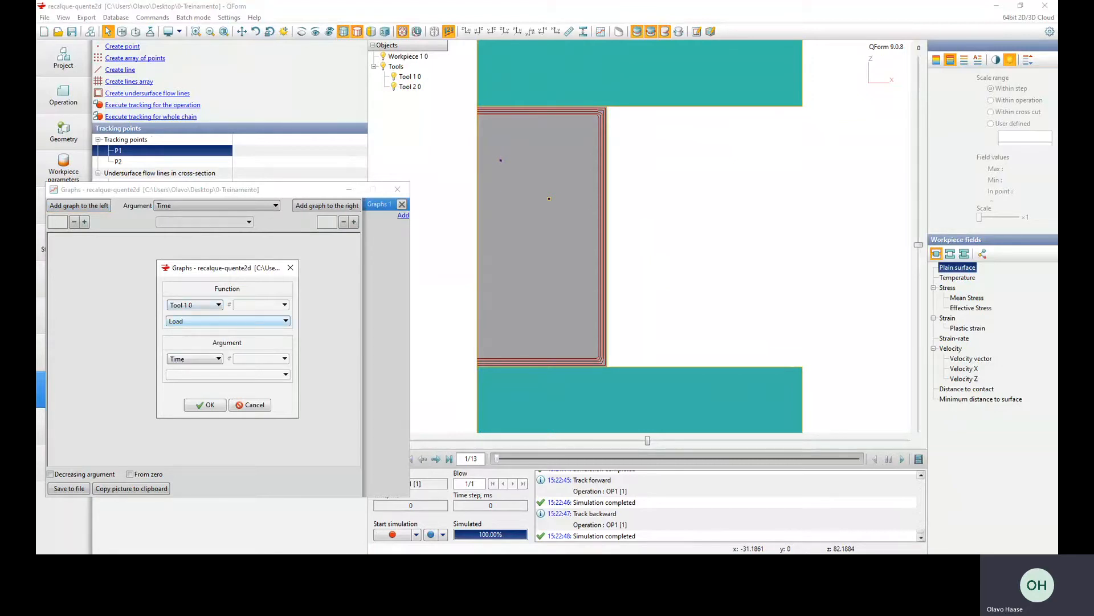
click(195, 358)
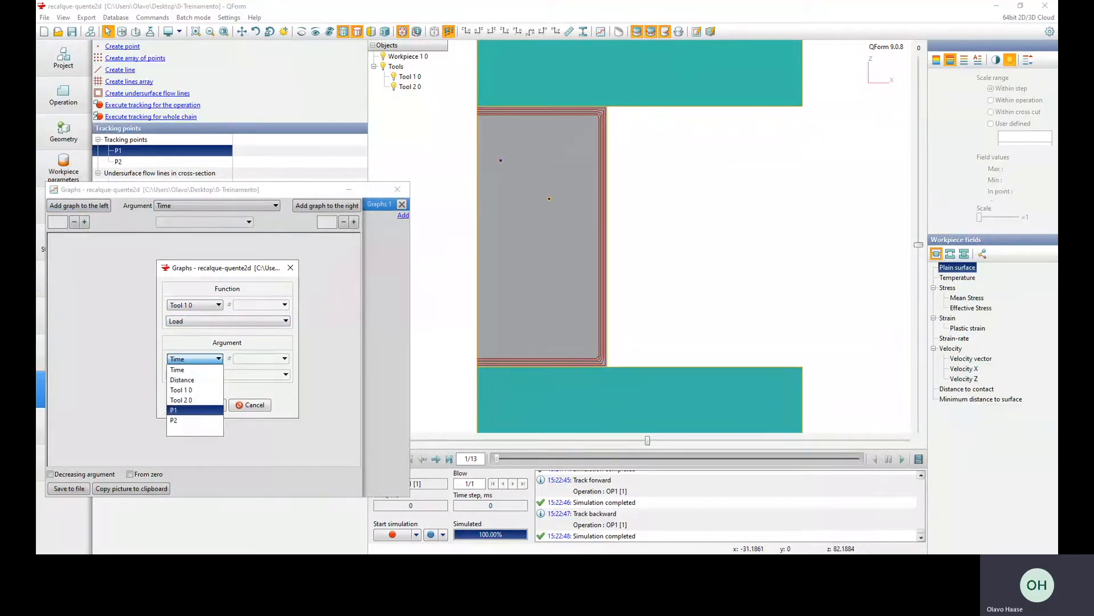
click(182, 370)
key(Return)
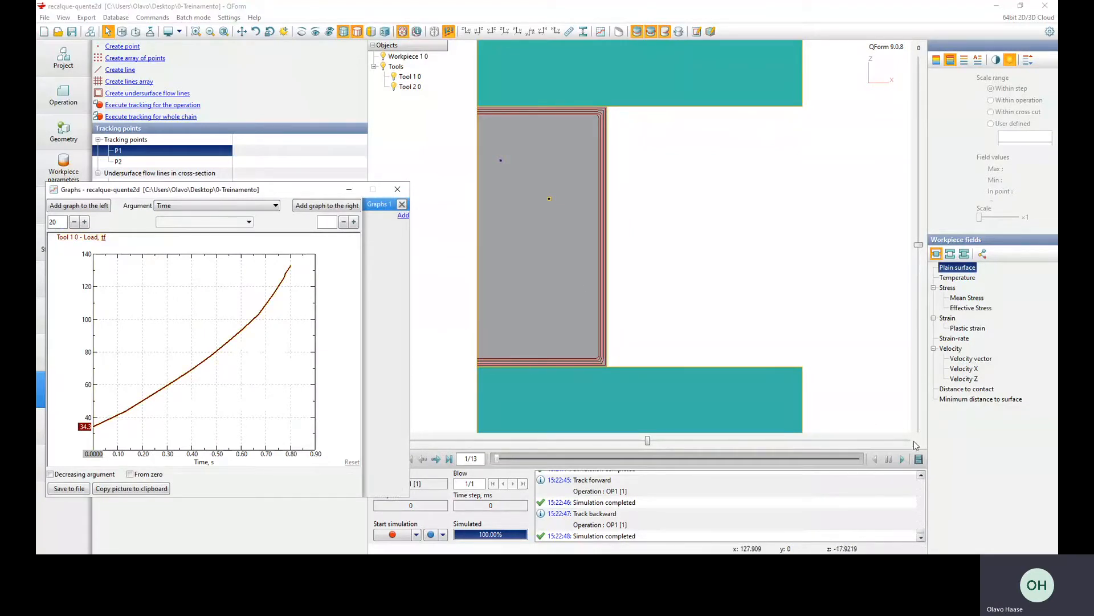
- Play the simulation forward to the last record and follow Tool 1's load curve on the graph
click(904, 459)
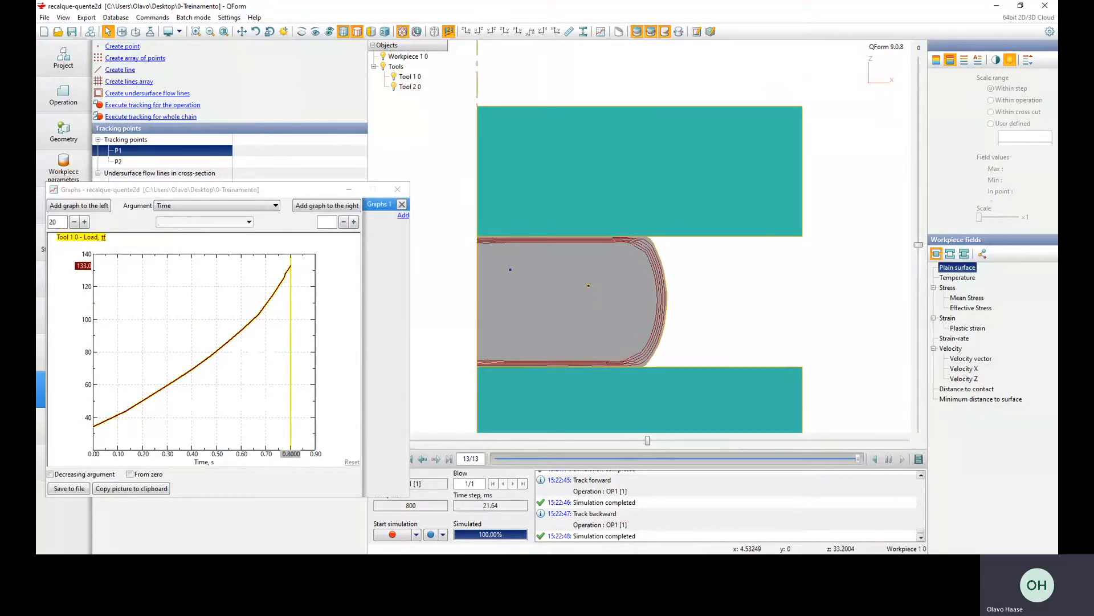
drag(290, 360, 291, 359)
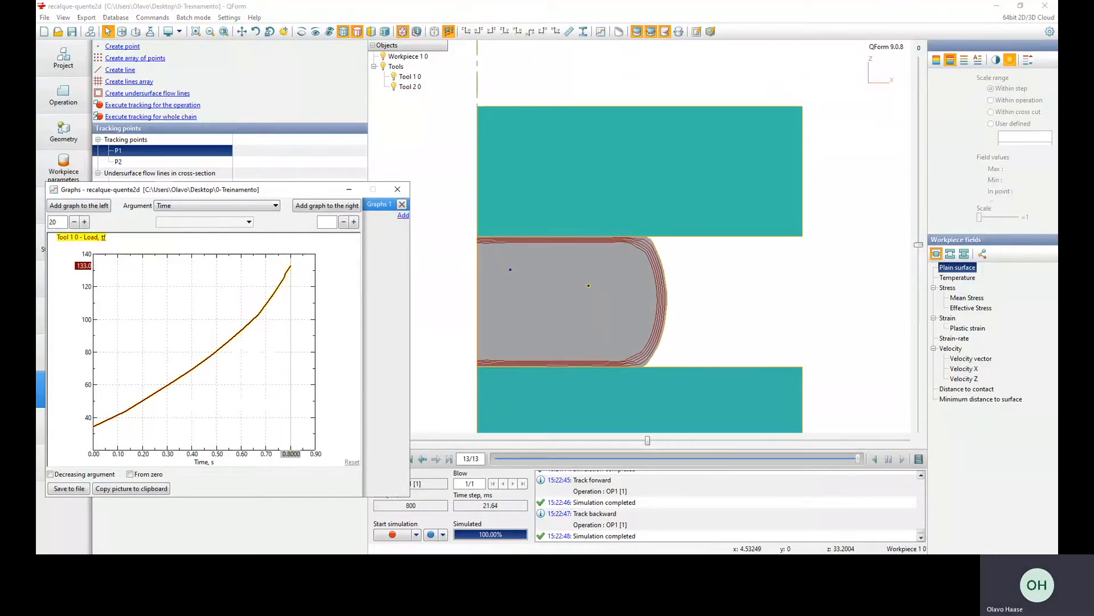
- Discard the load graph and add a new graph of point P1's temperature against time on the left axis
click(402, 204)
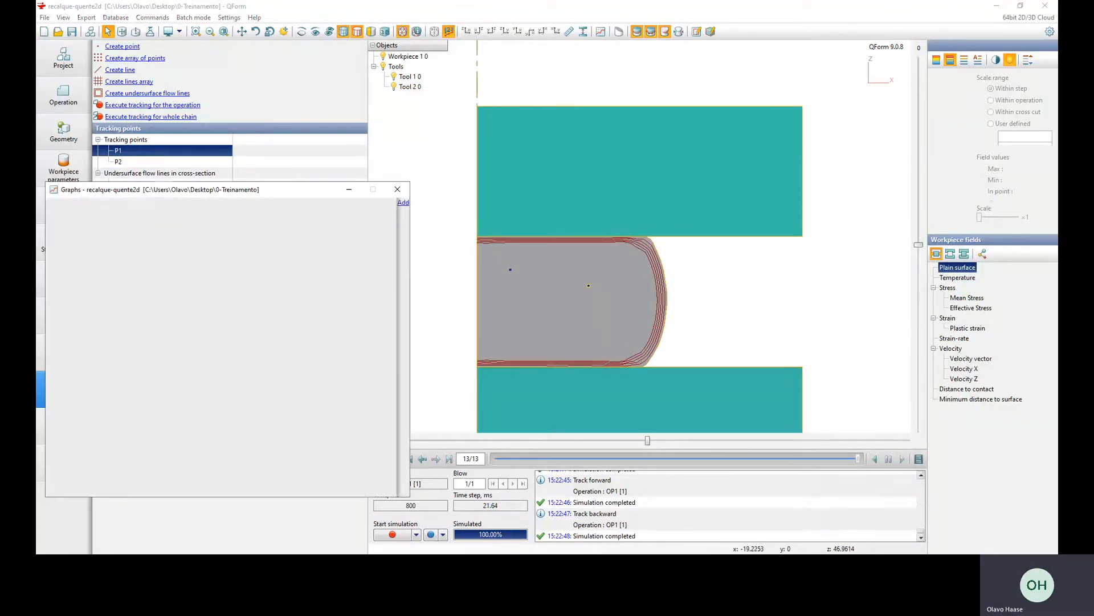
click(403, 203)
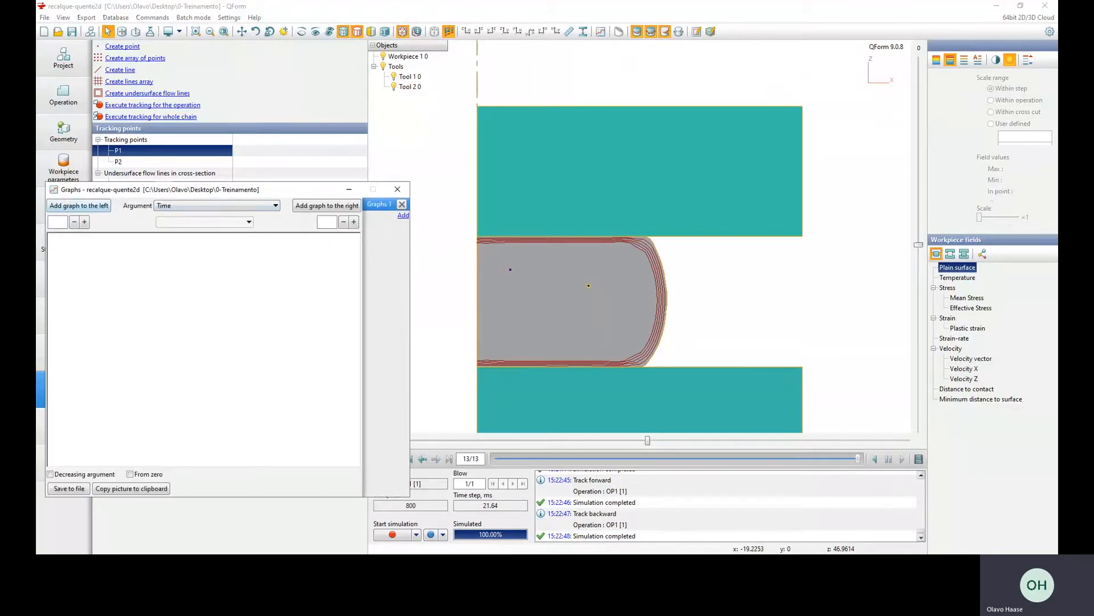
click(79, 205)
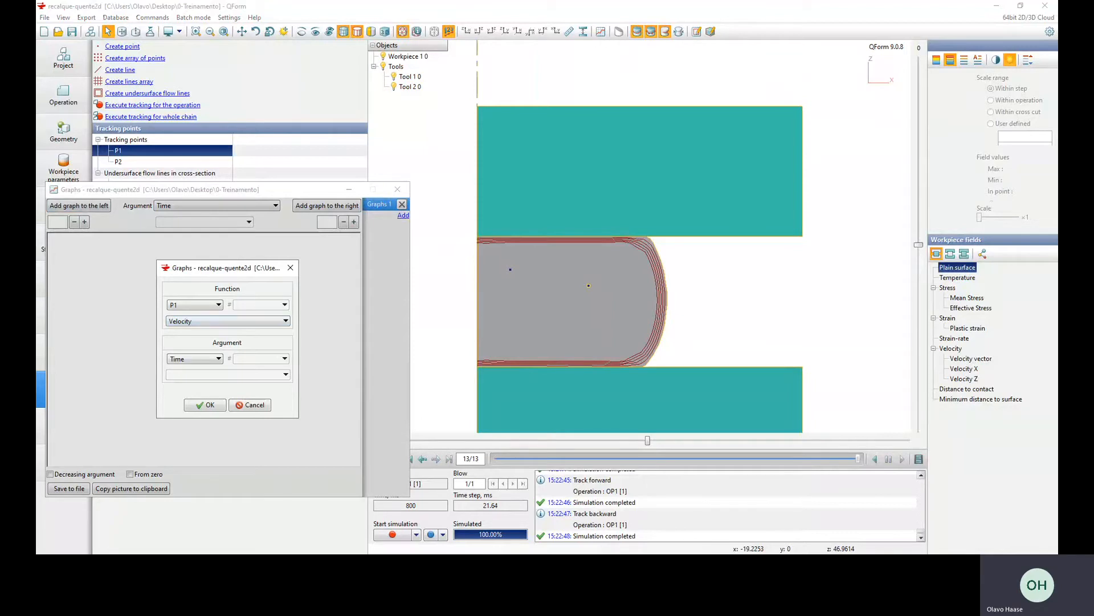
click(199, 305)
click(200, 305)
click(200, 305)
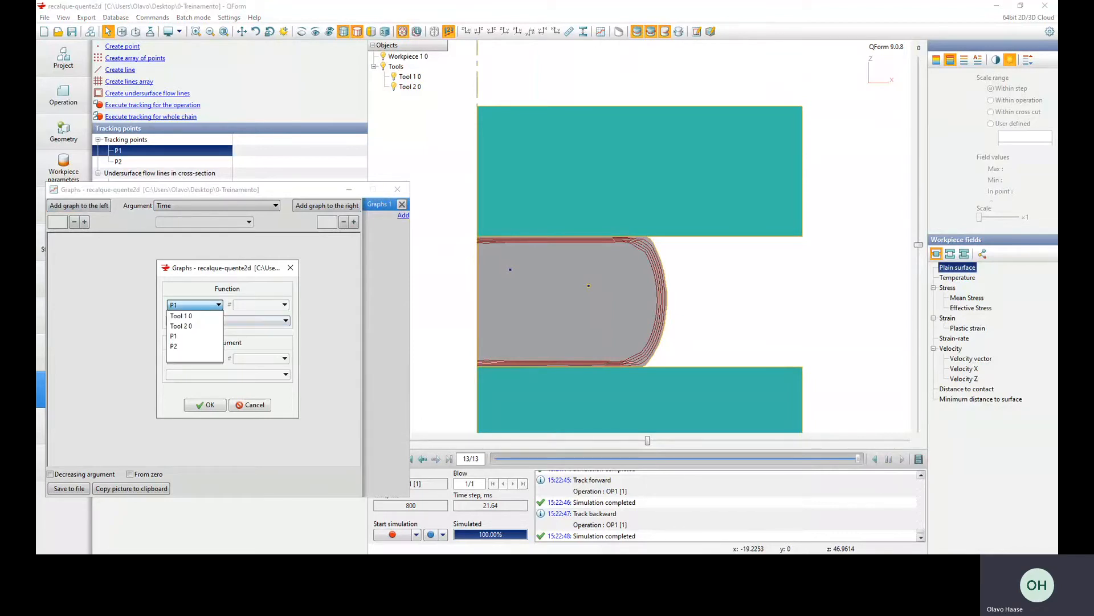
click(194, 336)
click(228, 321)
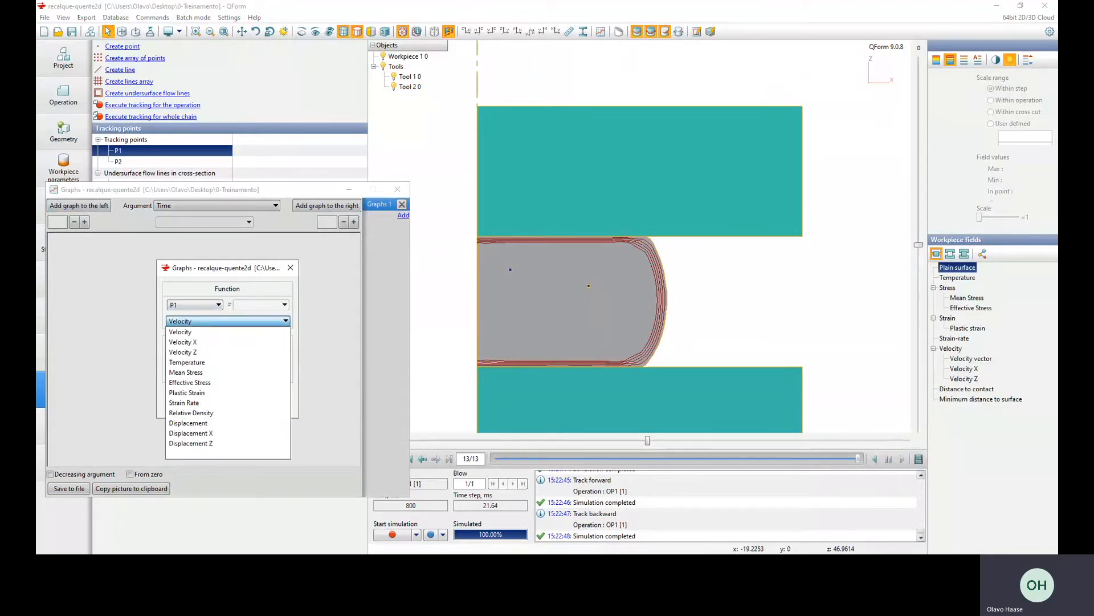
click(187, 362)
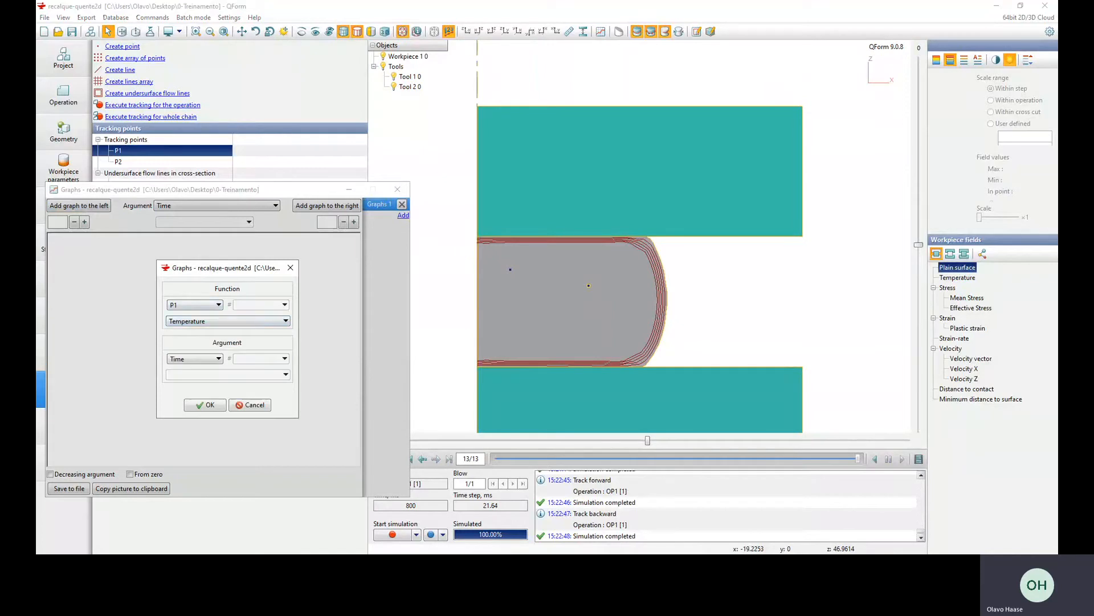
key(Return)
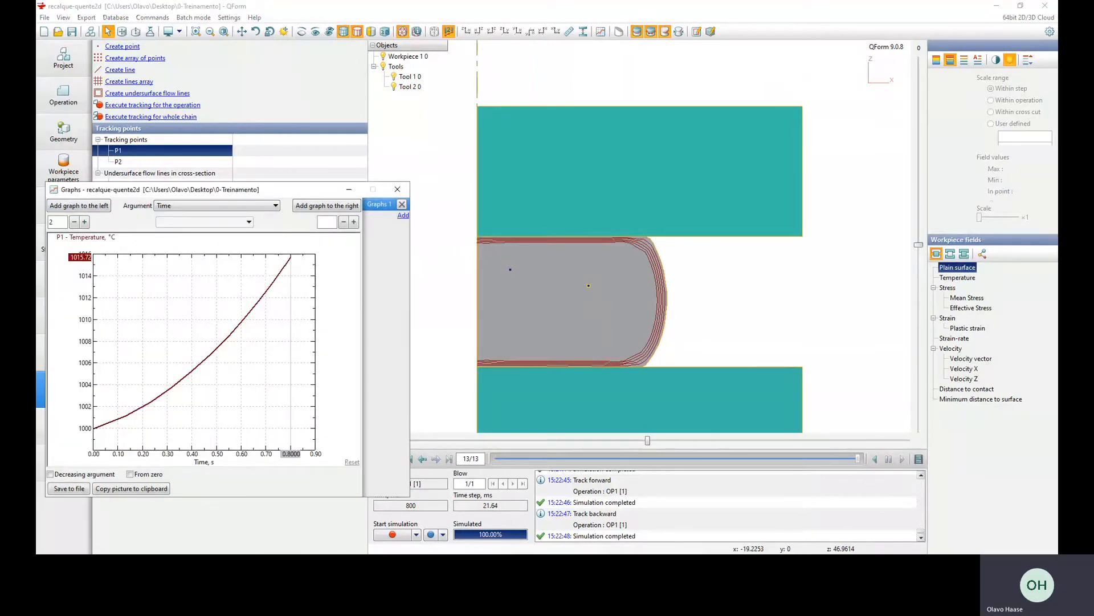
- Display the plastic strain field on the workpiece and close the graphs window
mouse_move(589, 288)
click(964, 330)
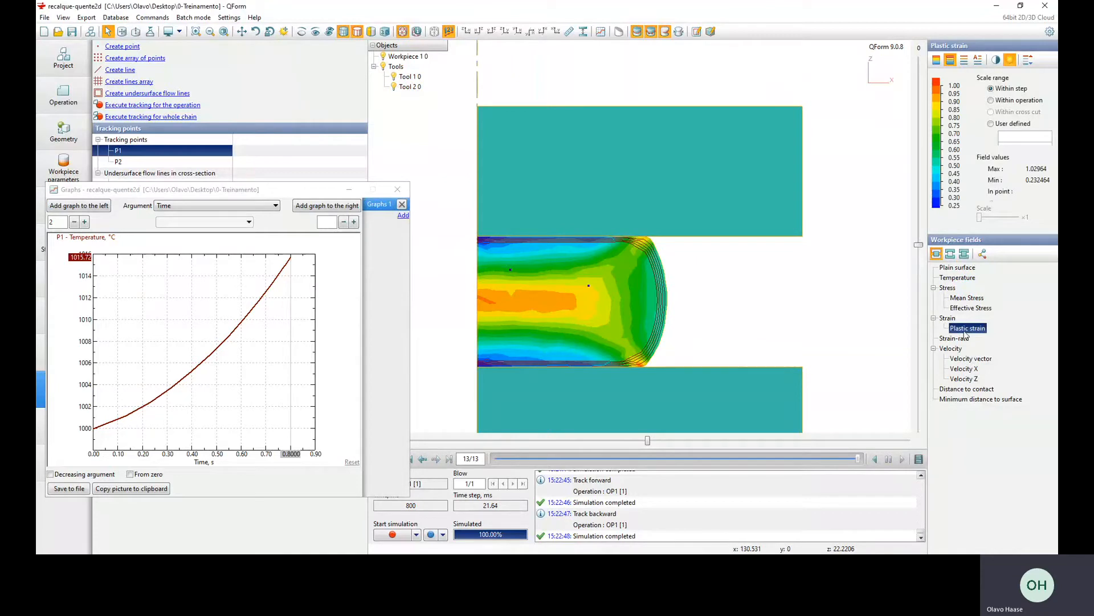
mouse_move(590, 289)
click(397, 189)
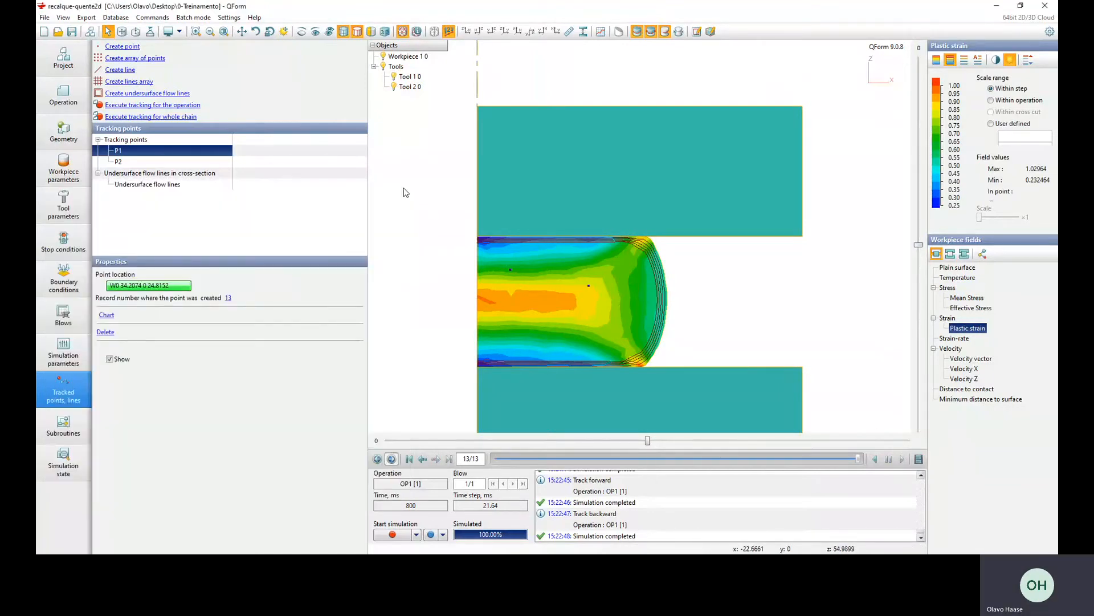
click(603, 32)
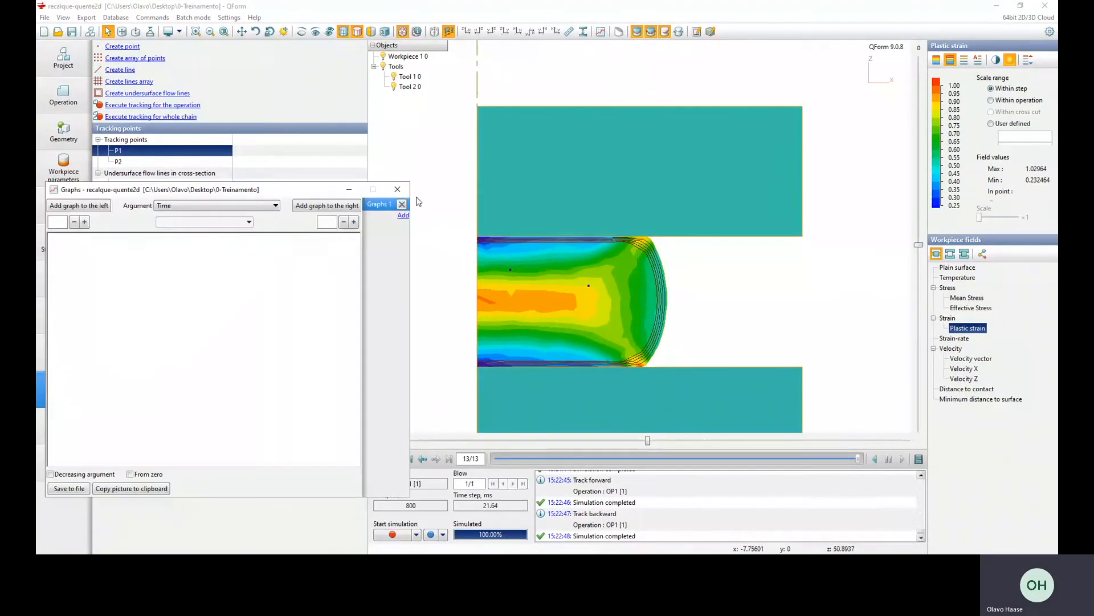
click(397, 189)
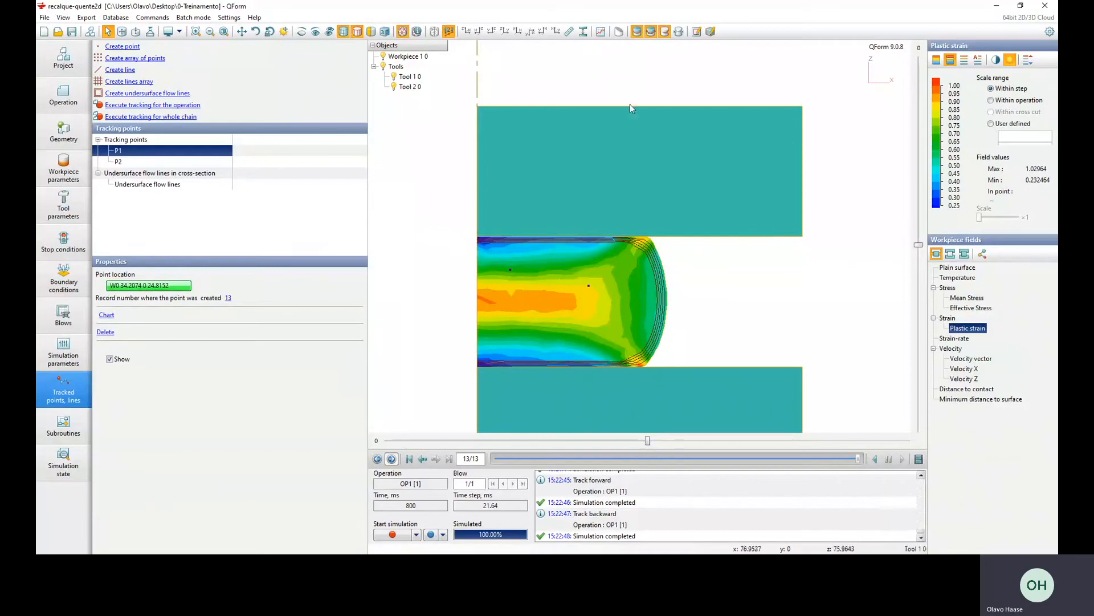
- Copy an image of the plastic strain result, including the active field's scale, to the clipboard
click(919, 459)
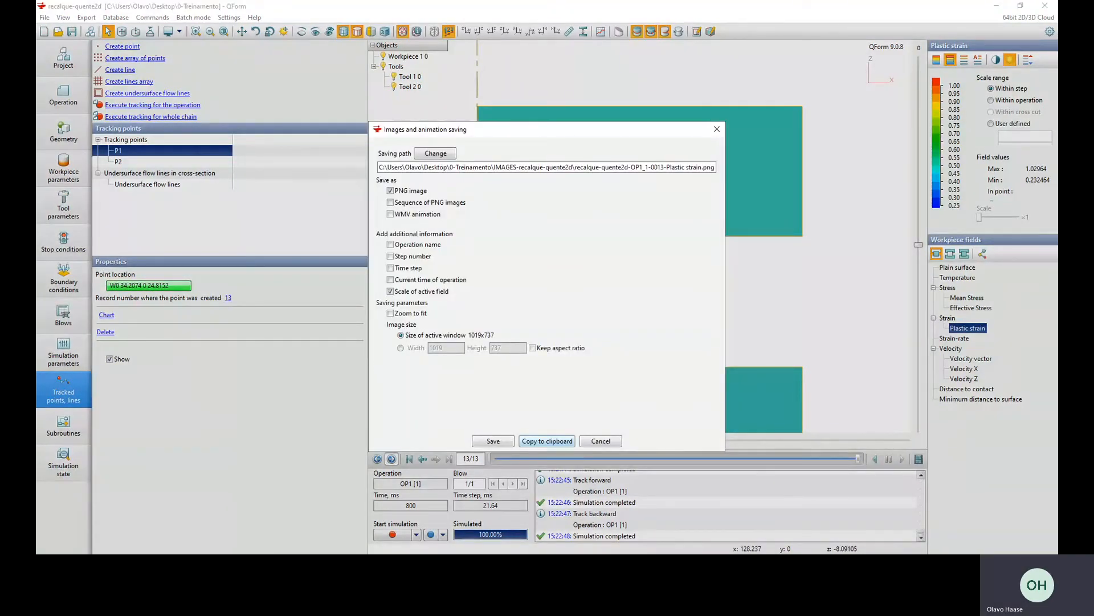
click(540, 441)
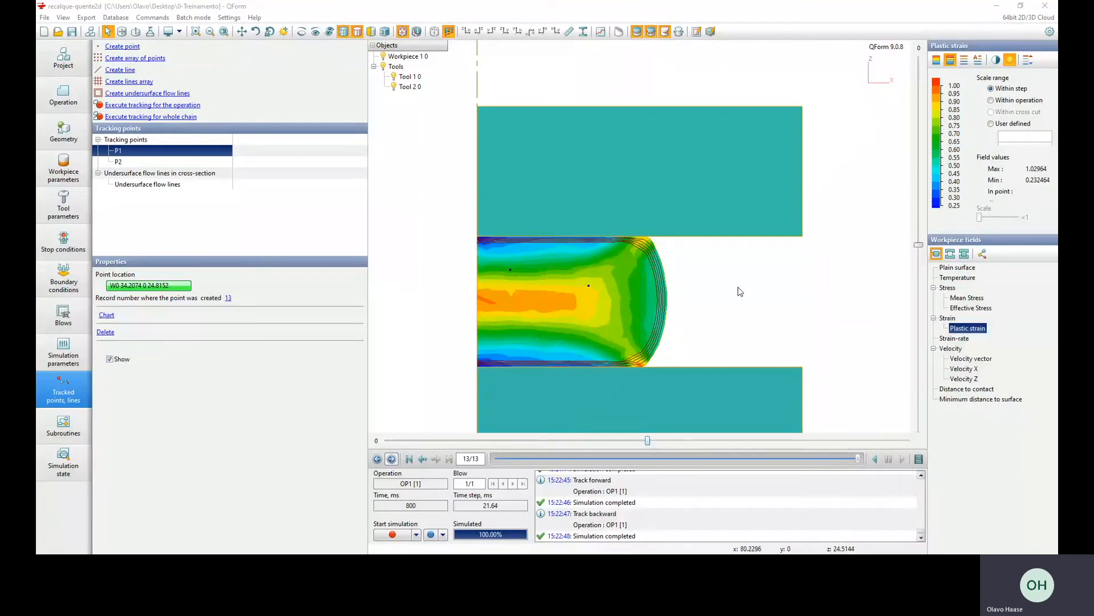